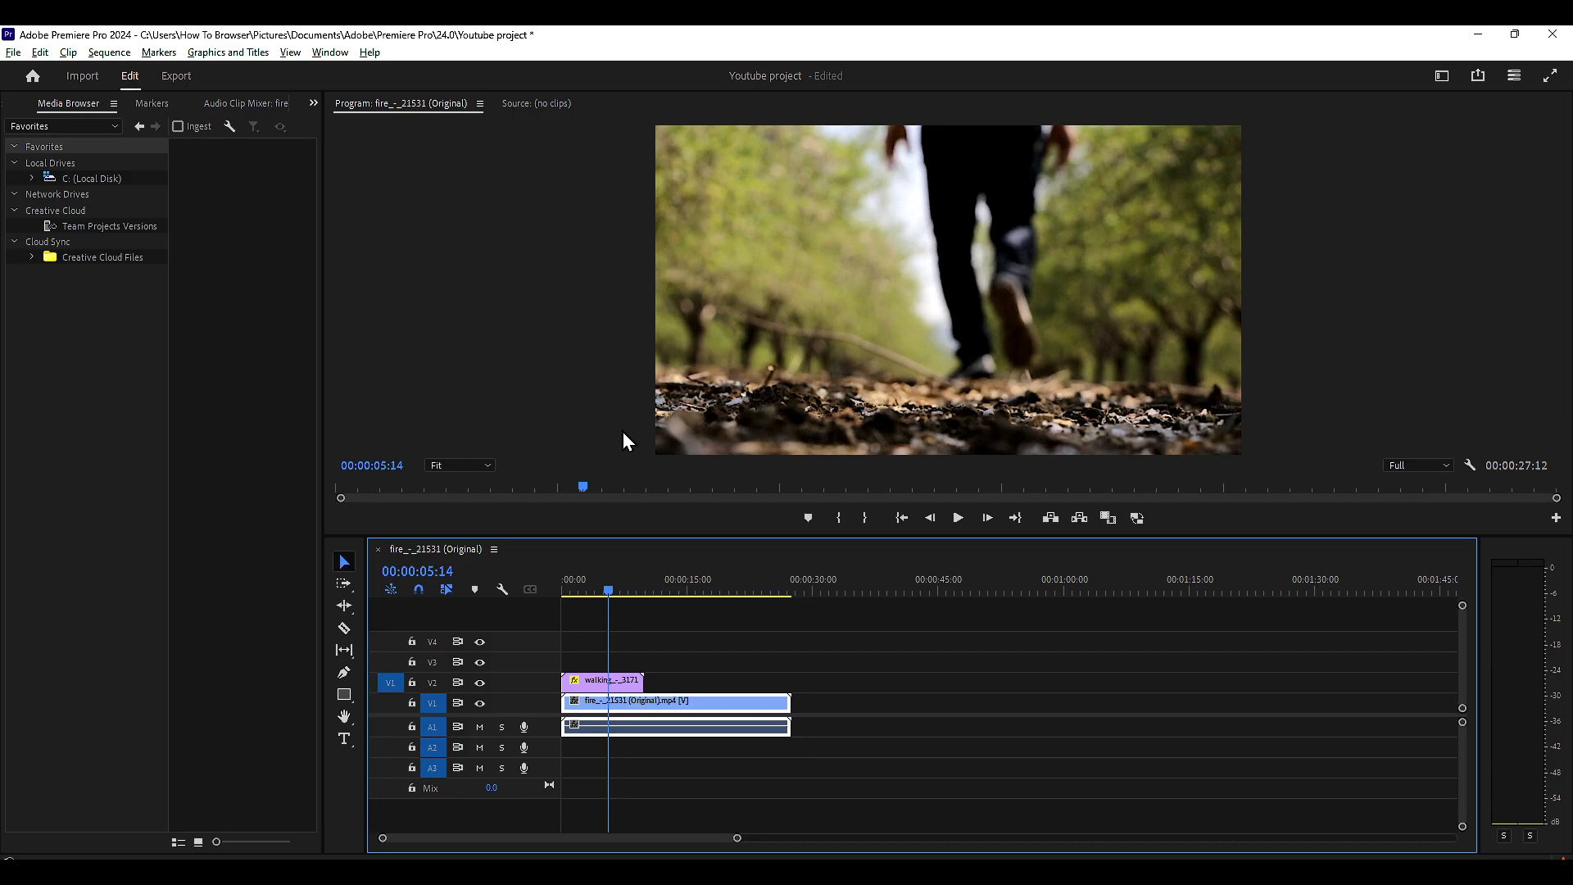
Choose the Pen tool and display the media items of Youtube project.
left_click(343, 676)
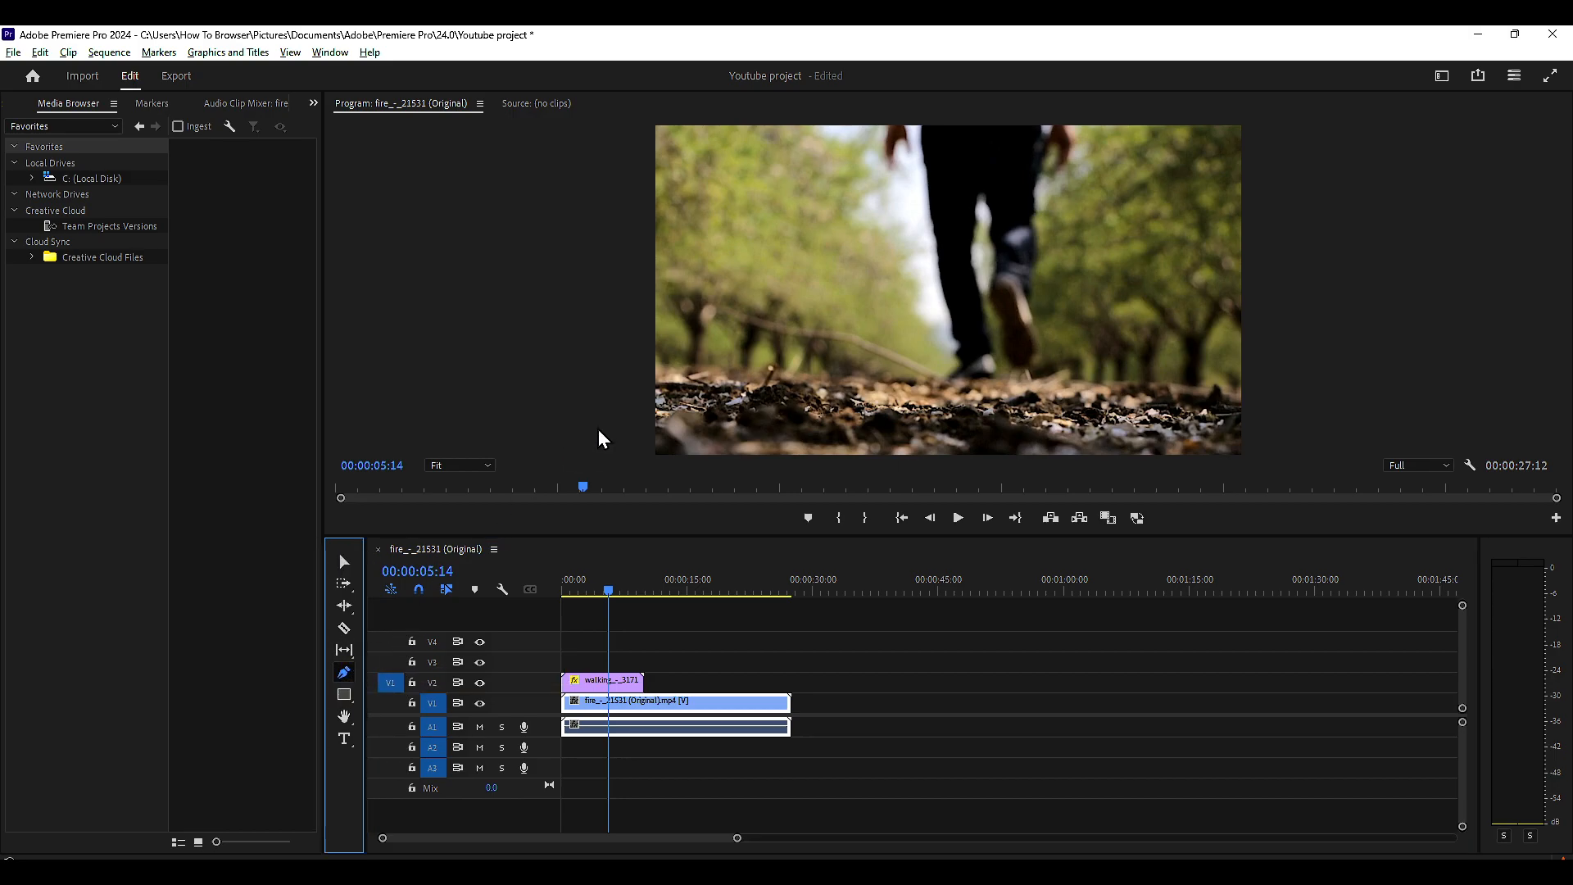
left_click(315, 104)
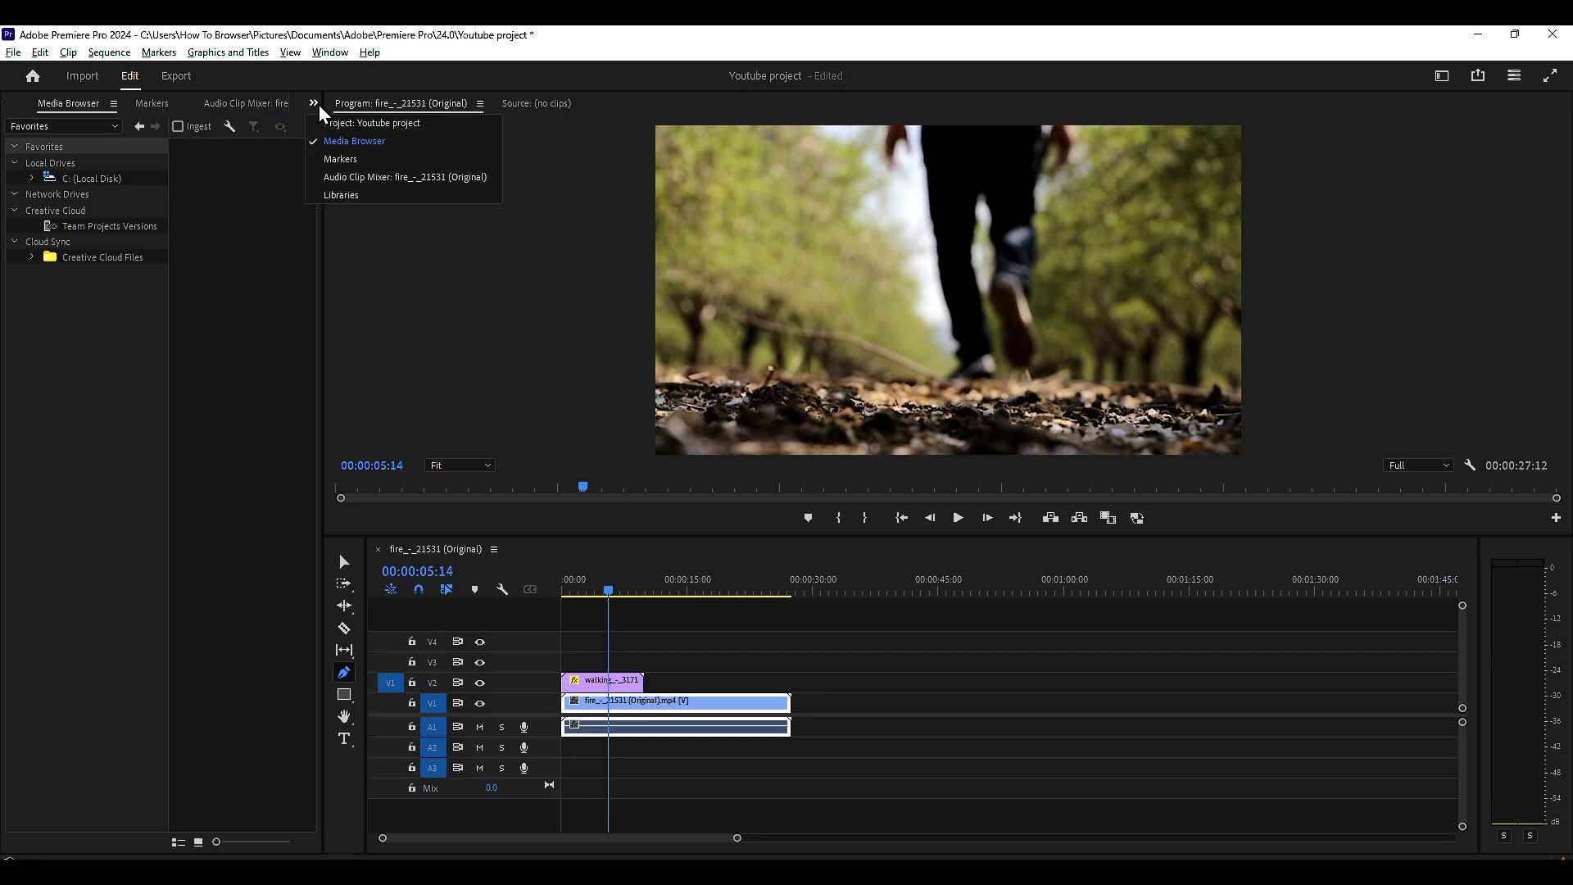
left_click(324, 122)
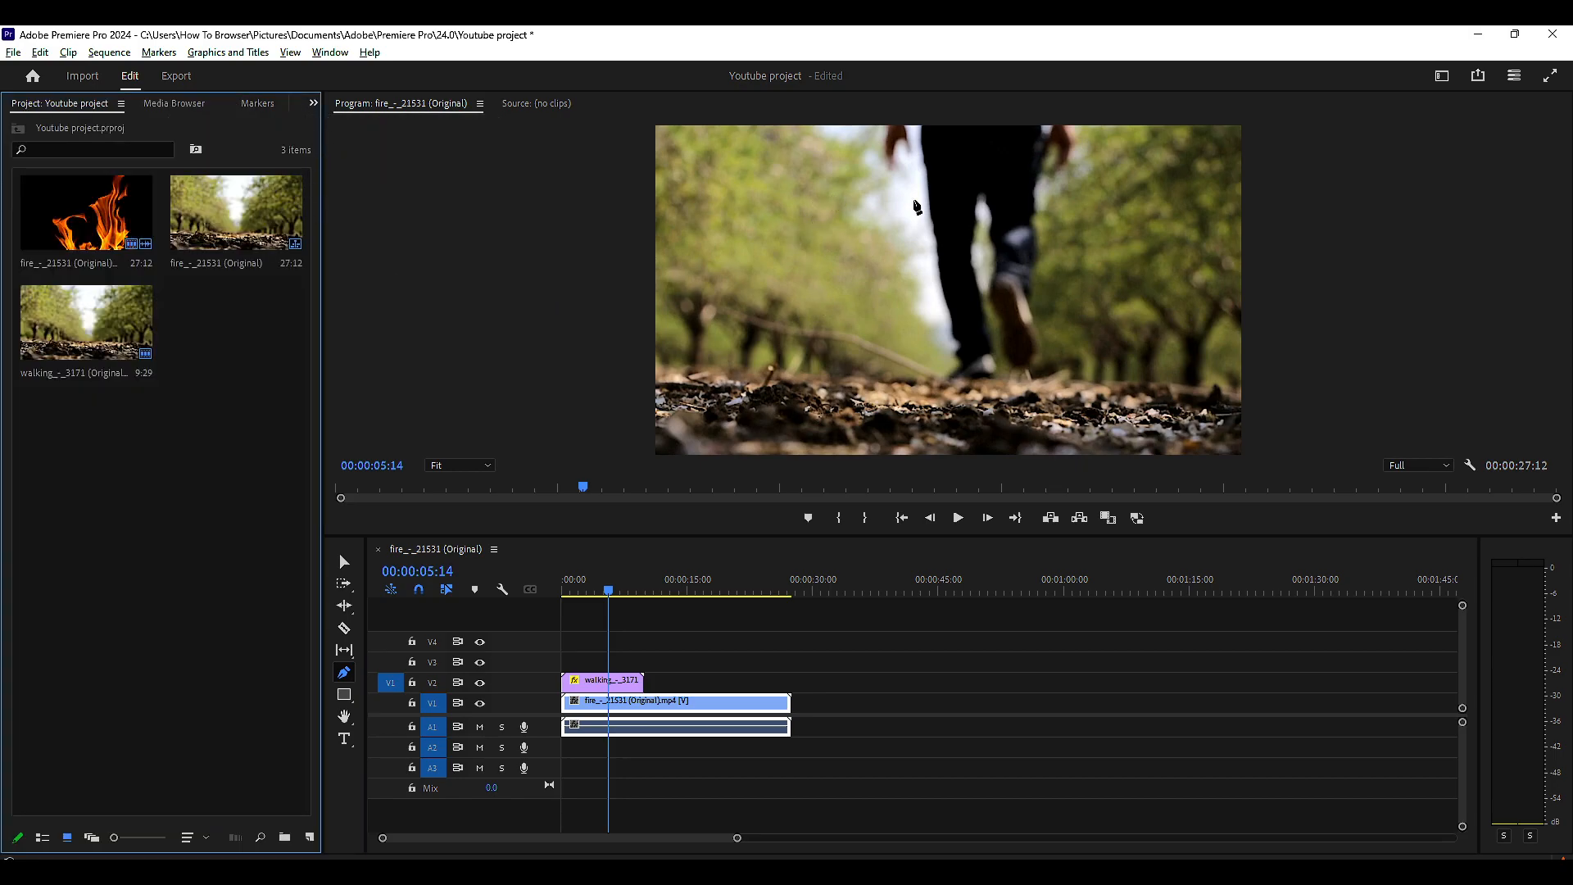
Draw a closed freeform shape over the walking man in the program frame, with straight corners and curved points at its left end.
left_click(934, 209)
left_click(1047, 147)
left_click(1015, 263)
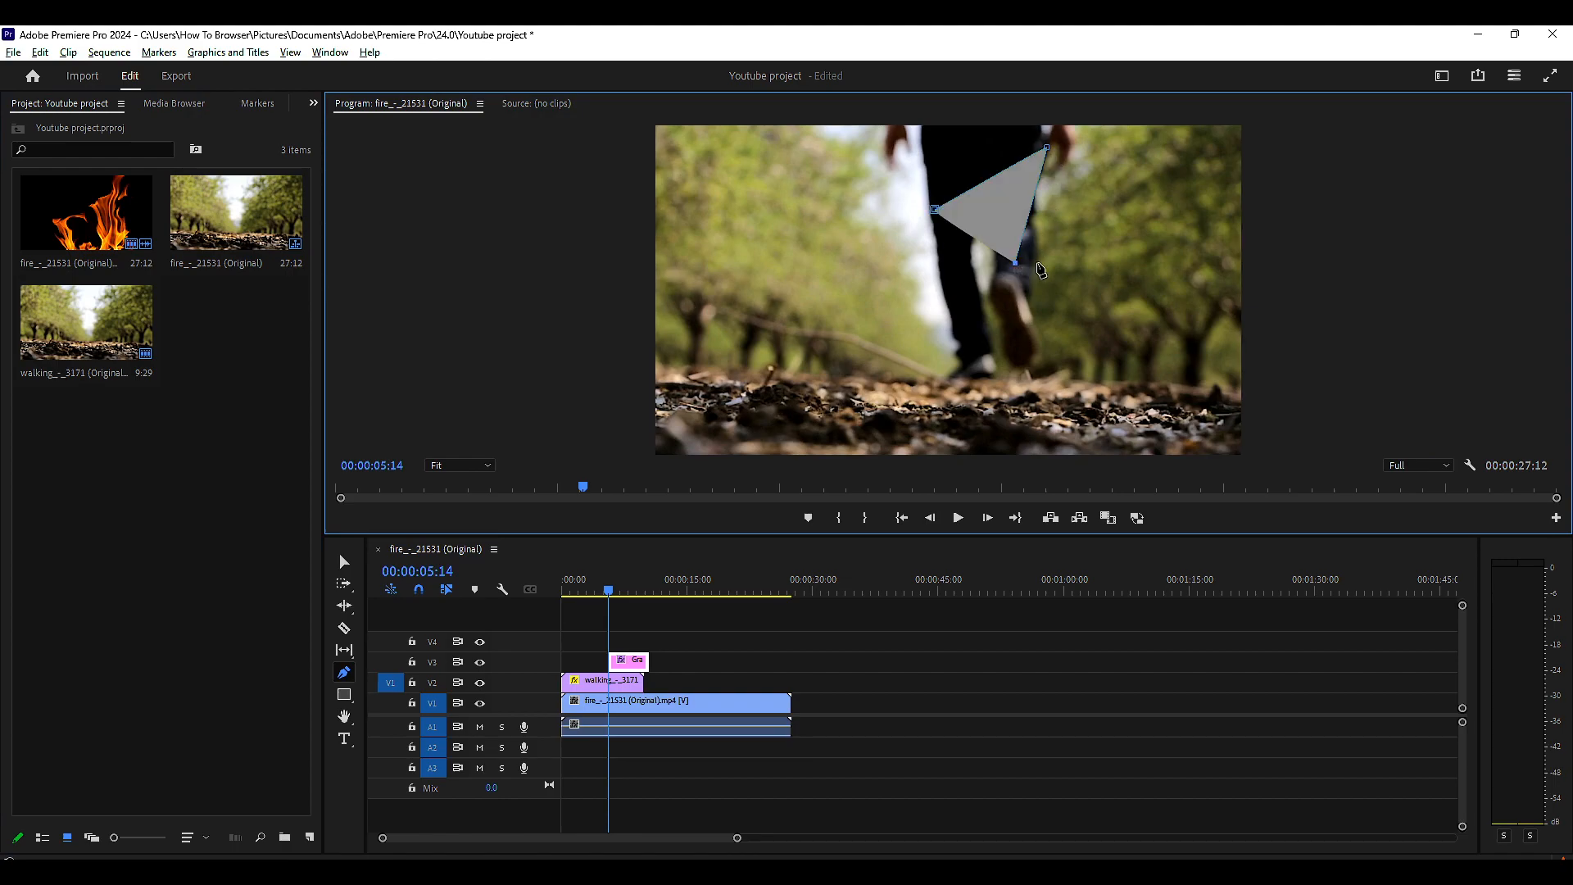
left_click(1125, 277)
left_click(1025, 349)
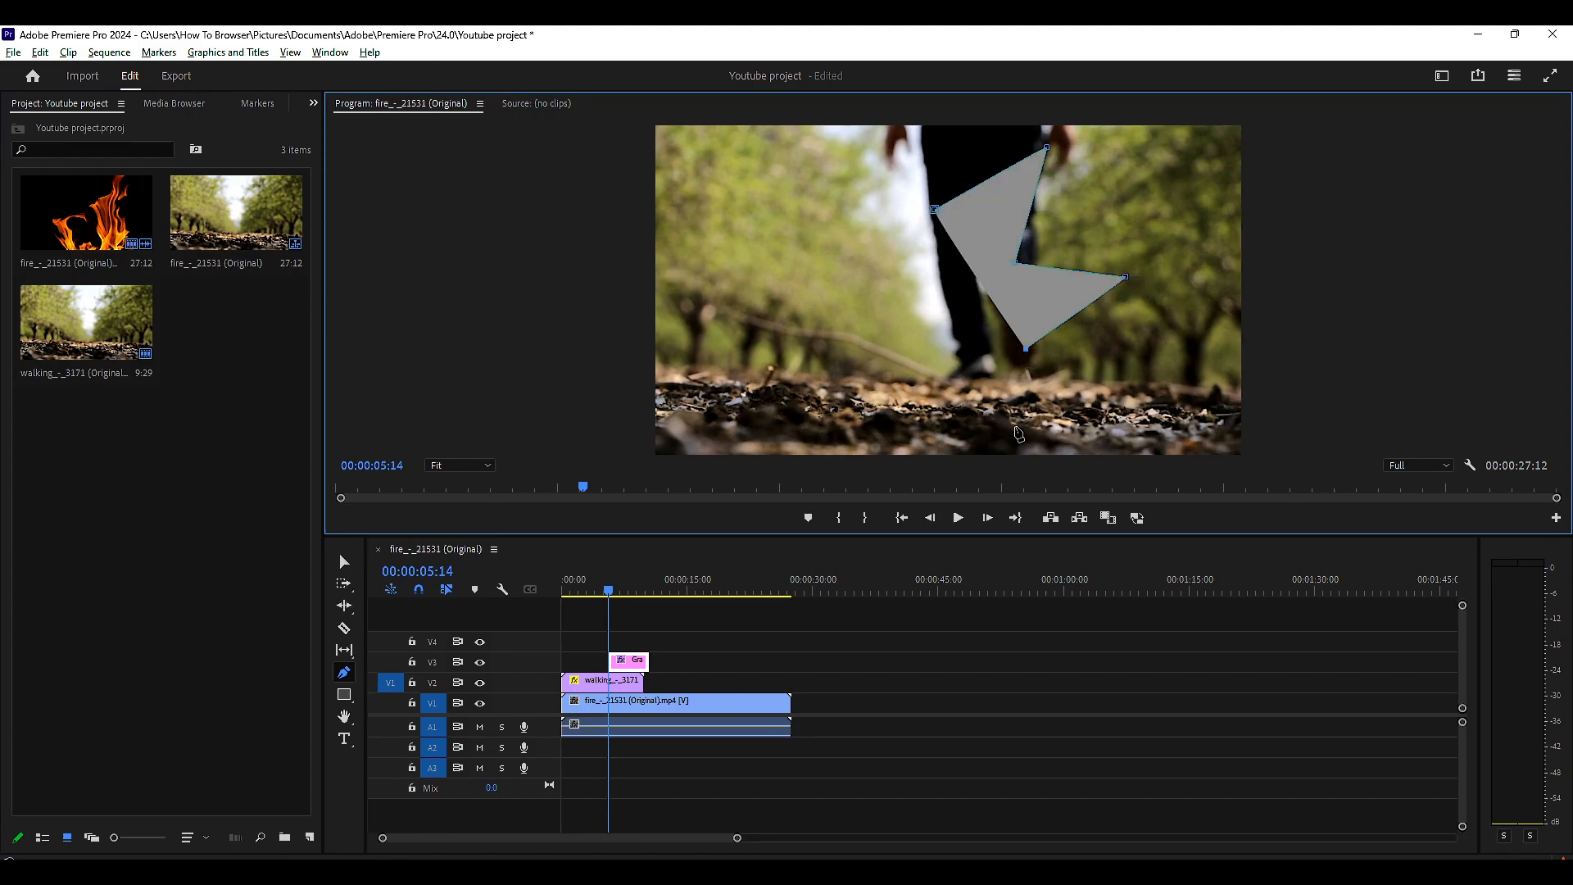
left_click(1014, 426)
left_click(883, 405)
left_click(916, 306)
left_click(795, 297)
left_click_drag(761, 261, 779, 240)
left_click_drag(868, 182, 879, 181)
left_click(935, 210)
Reshape the drawn graphic by moving its topmost point left and its rightmost point slightly up.
left_click_drag(1046, 148, 1009, 146)
left_click_drag(1113, 278, 1108, 261)
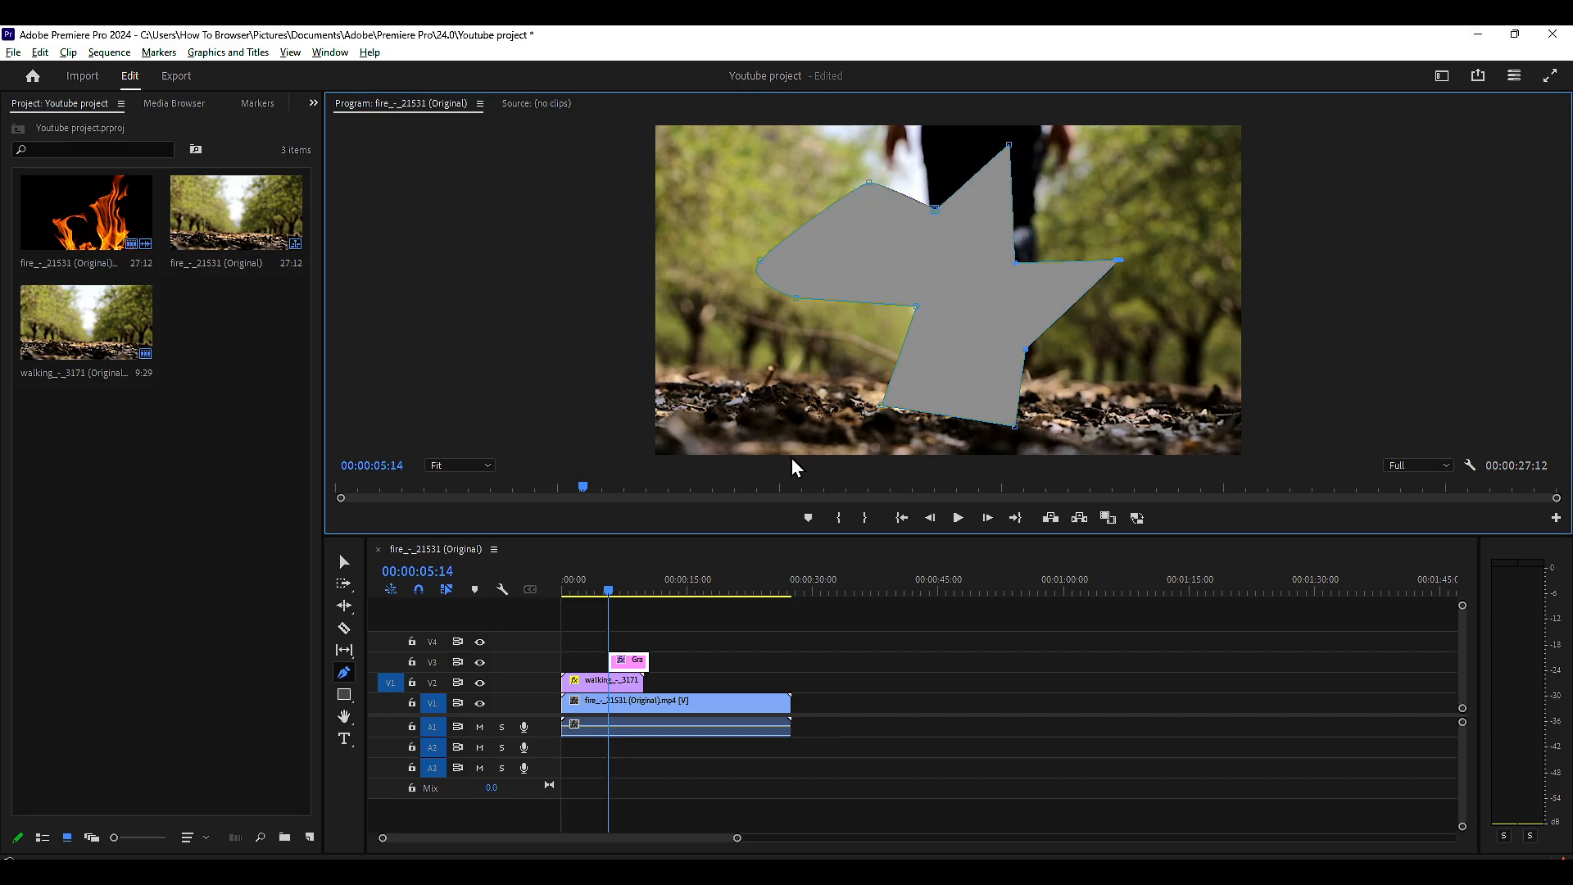
left_click(770, 652)
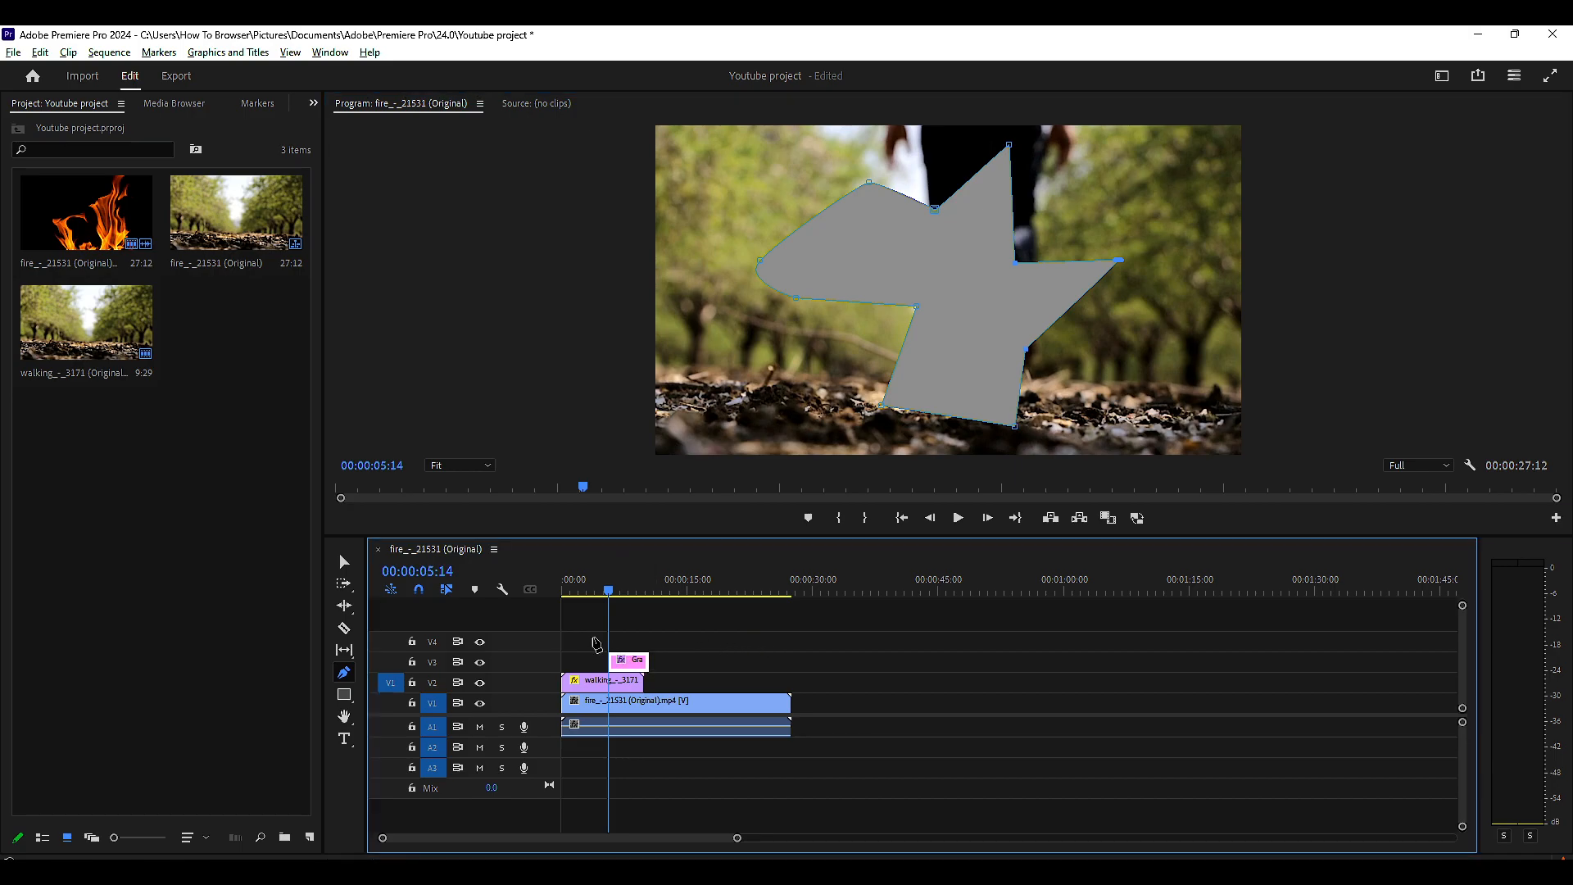
Move the graphic clip on V3 past the end of the walking clip and set the playhead to 00:00:19:11.
key("v")
left_click_drag(627, 660, 729, 660)
left_click(727, 593)
left_click(765, 590)
left_click(724, 591)
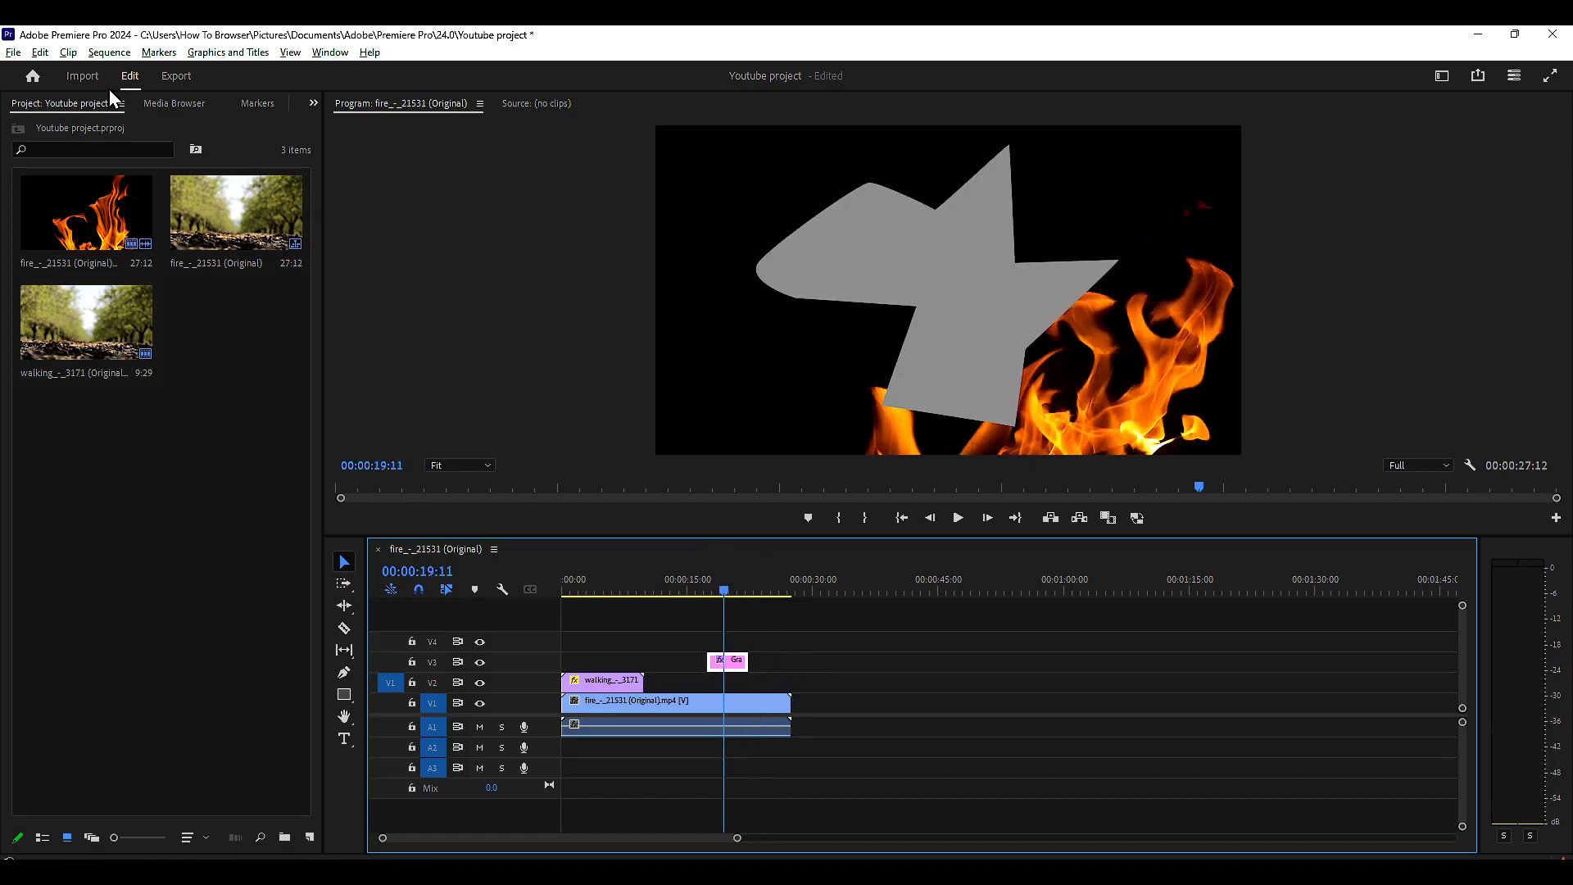
Create a new Photoshop file from the project with the offered settings, saving it as Untitled in Downloads.
left_click(19, 54)
mouse_move(37, 72)
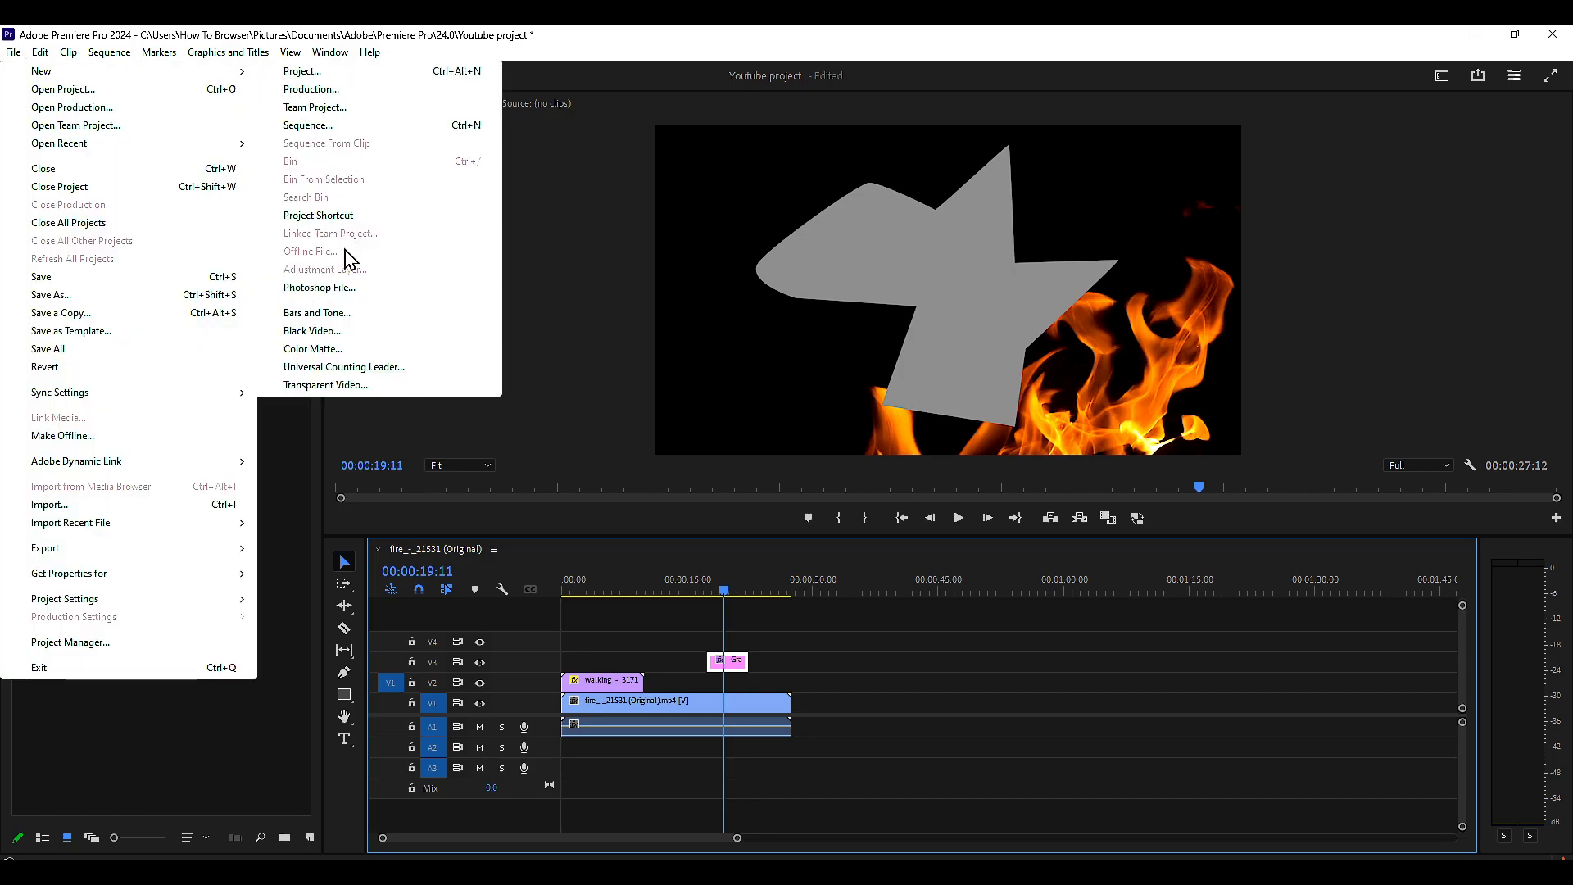
left_click(348, 291)
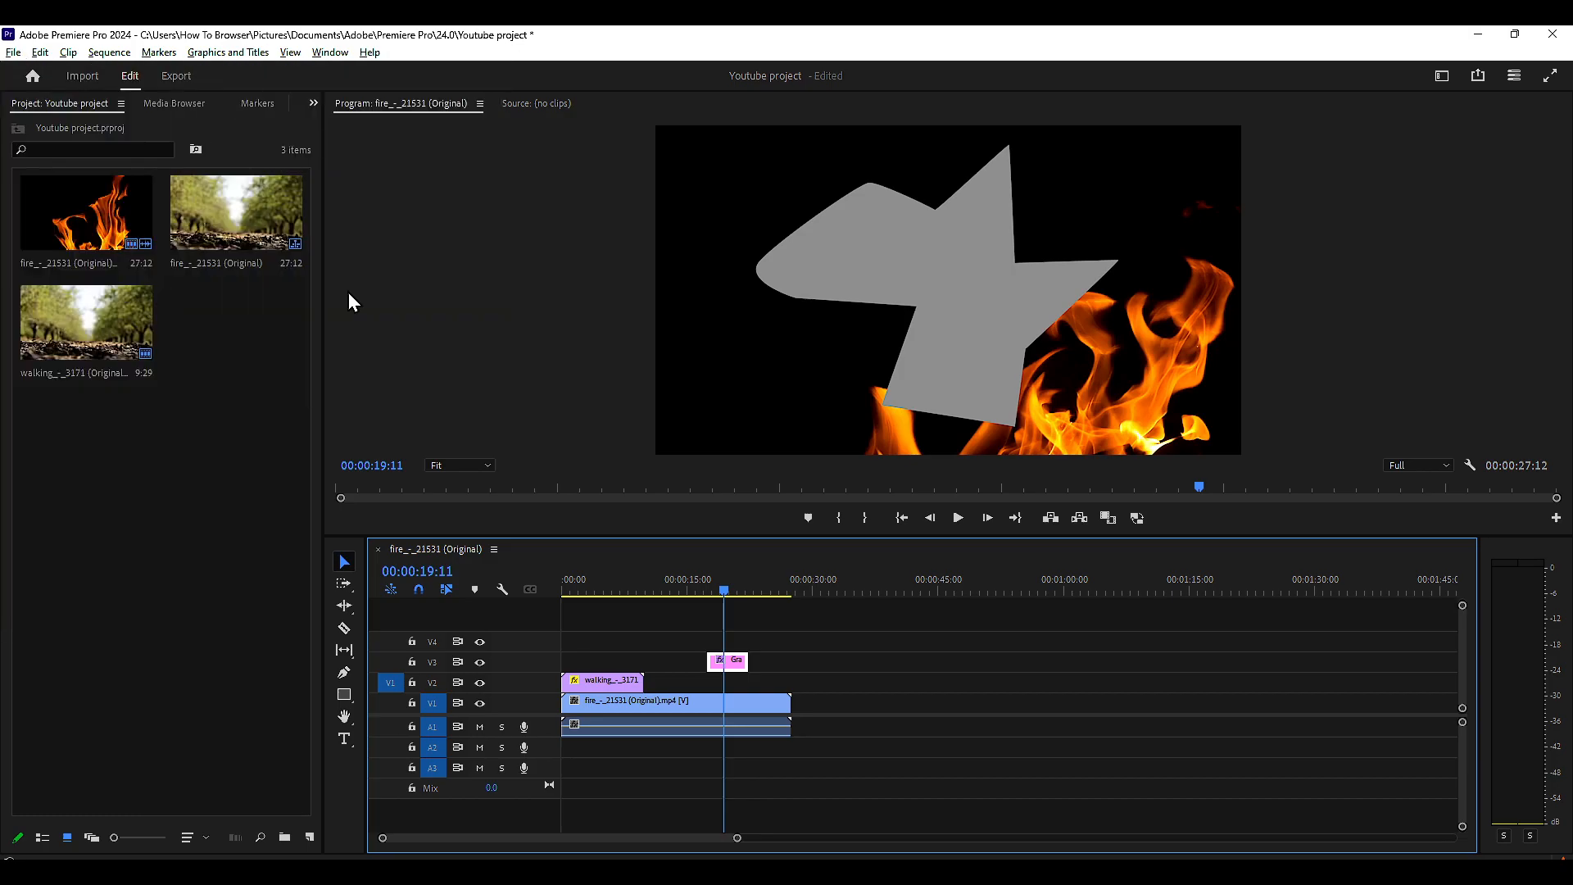
left_click(812, 507)
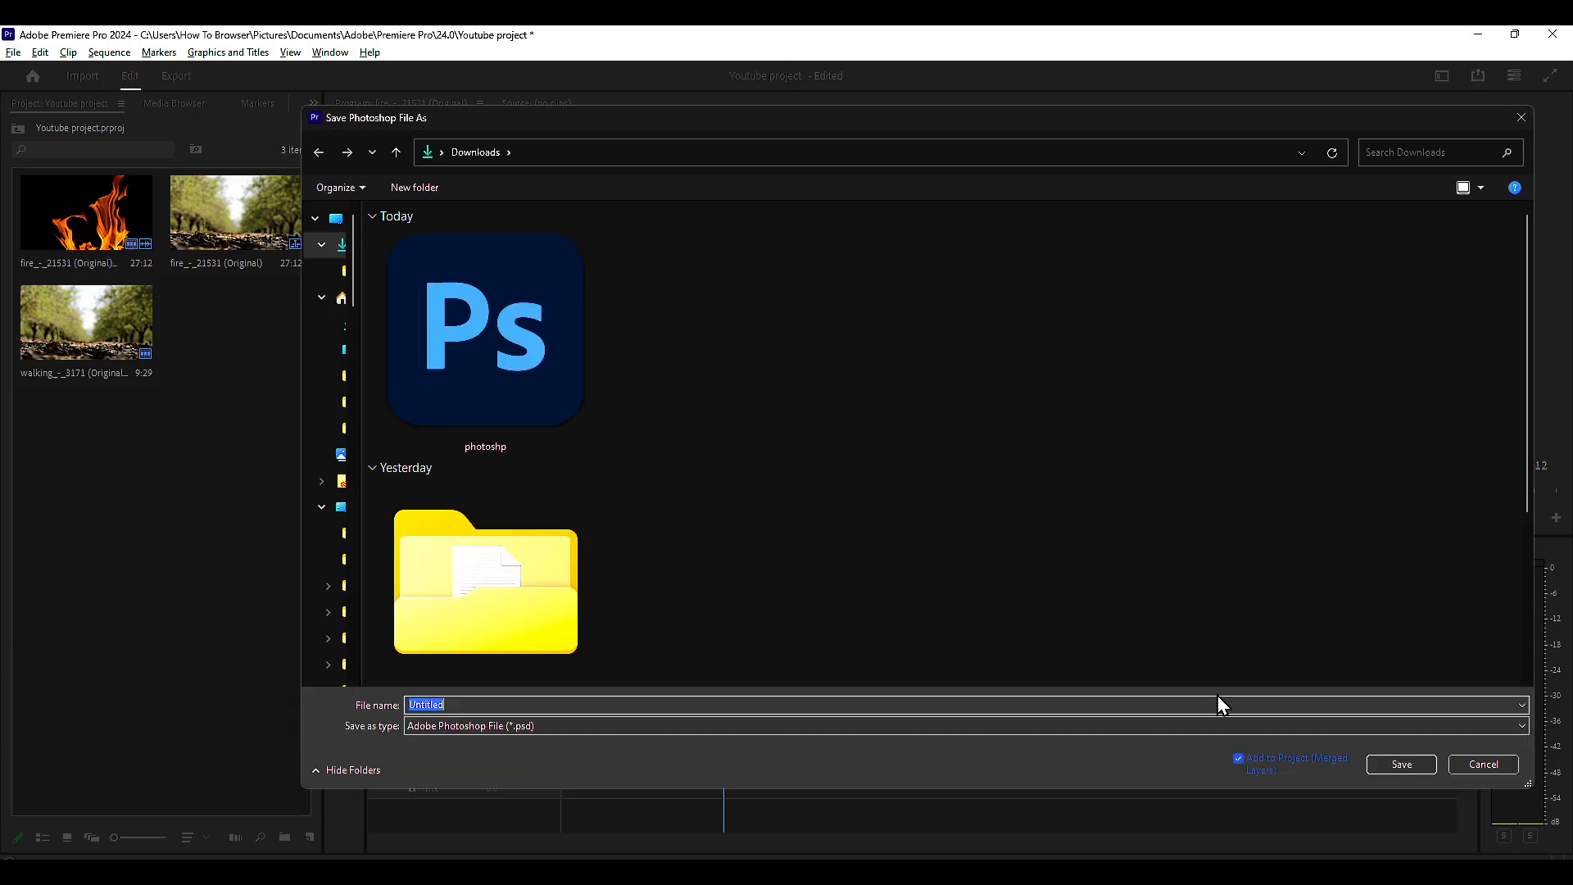
left_click(1385, 764)
left_click(885, 476)
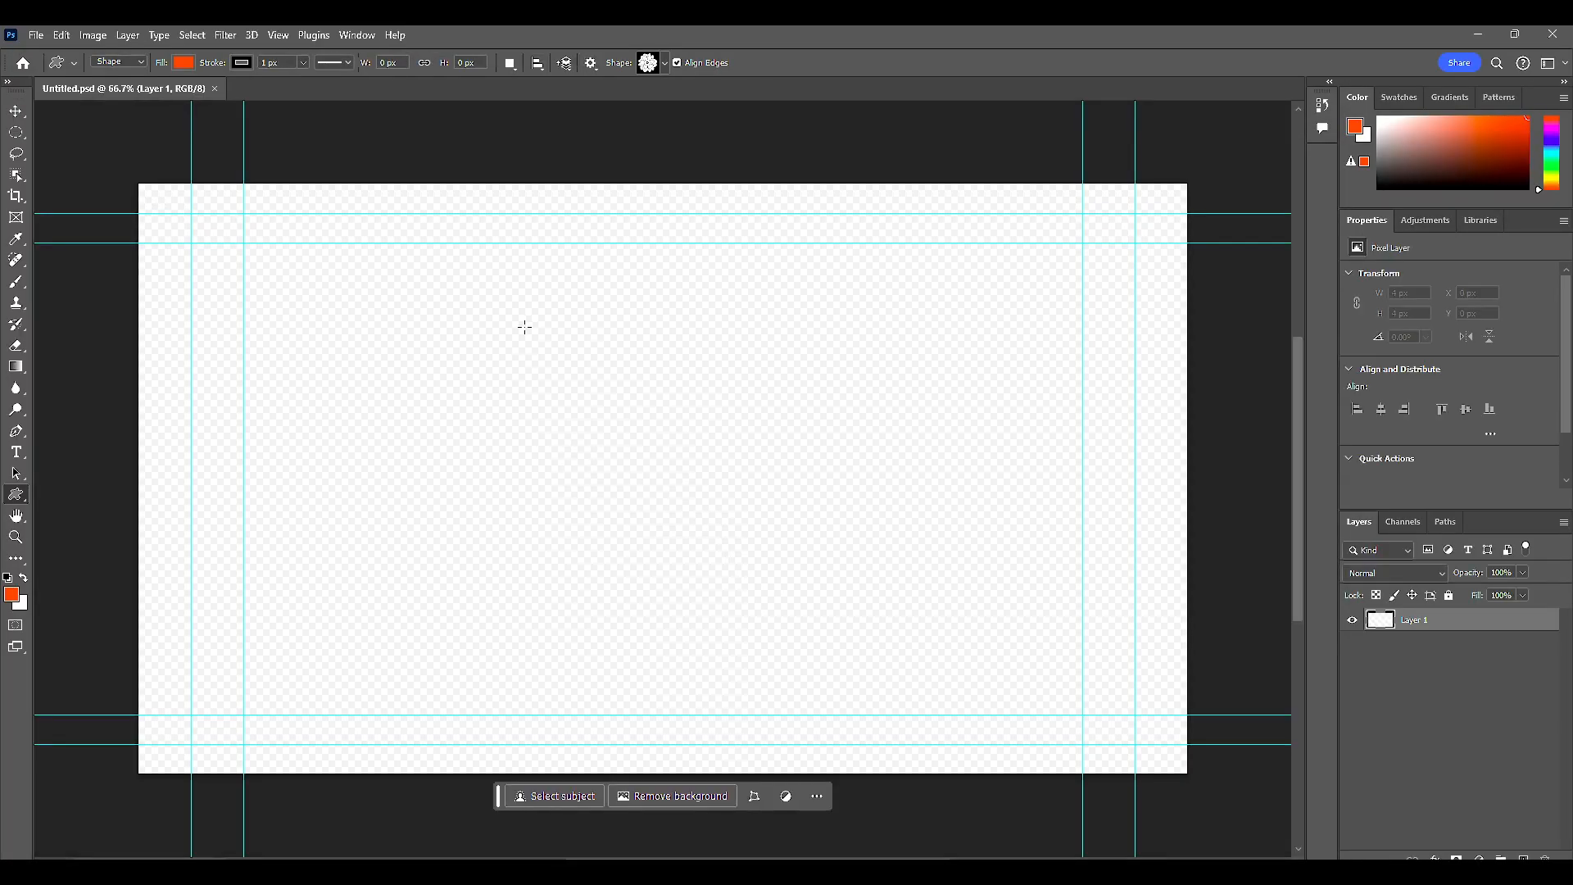
In Photoshop, examine the Custom Shape presets in the Flowers, Boats, Leaf Trees and Wild Animals groups.
right_click(31, 497)
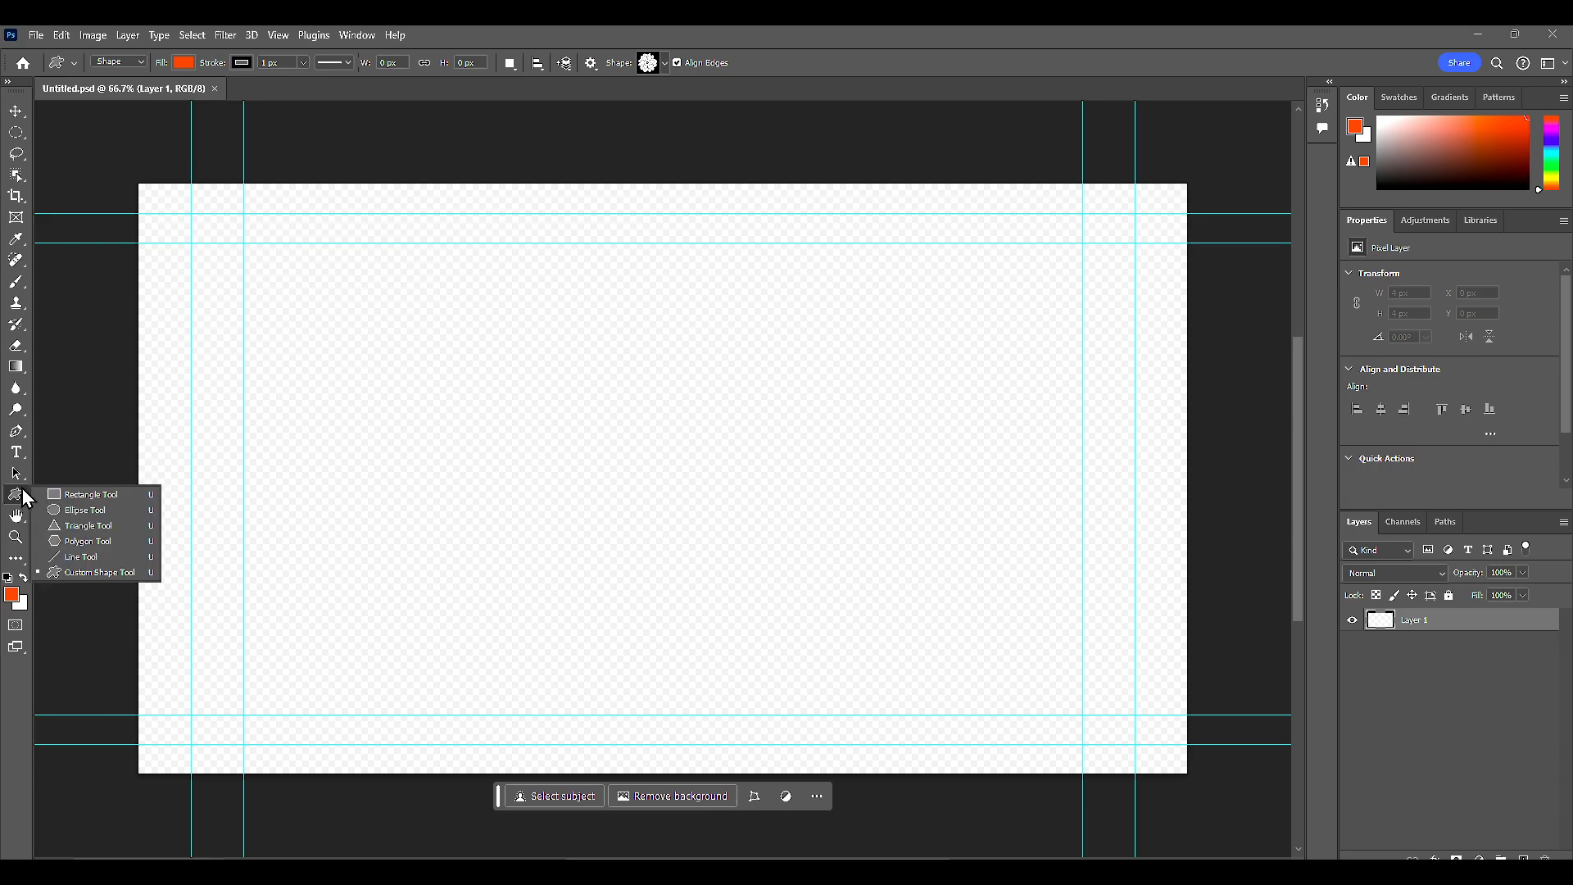
left_click(104, 574)
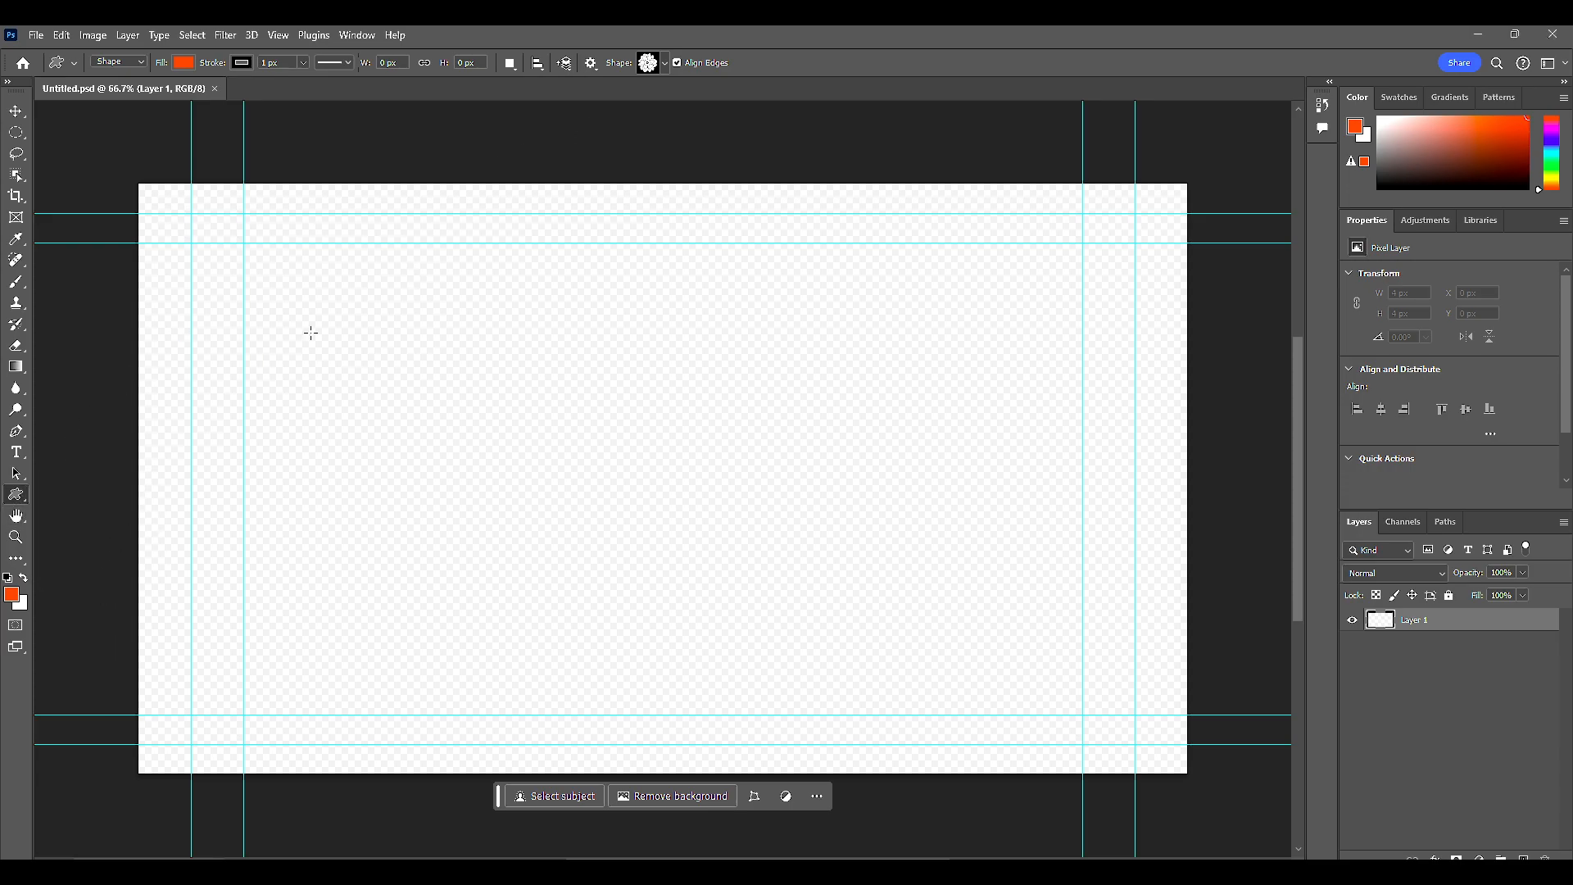
left_click(659, 63)
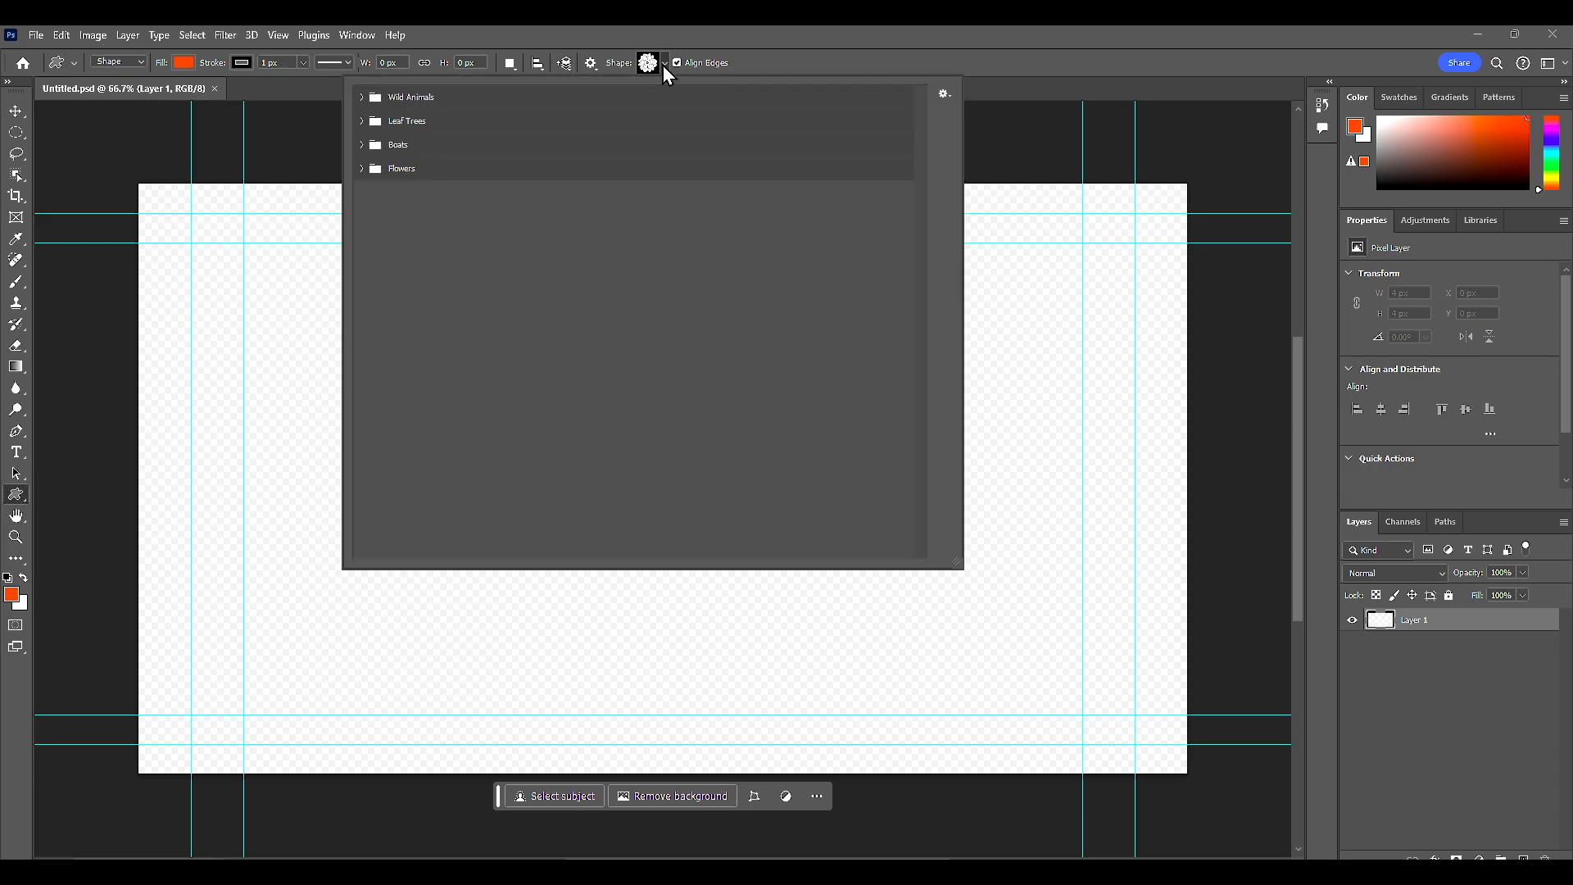
left_click(362, 170)
left_click(362, 145)
left_click(364, 124)
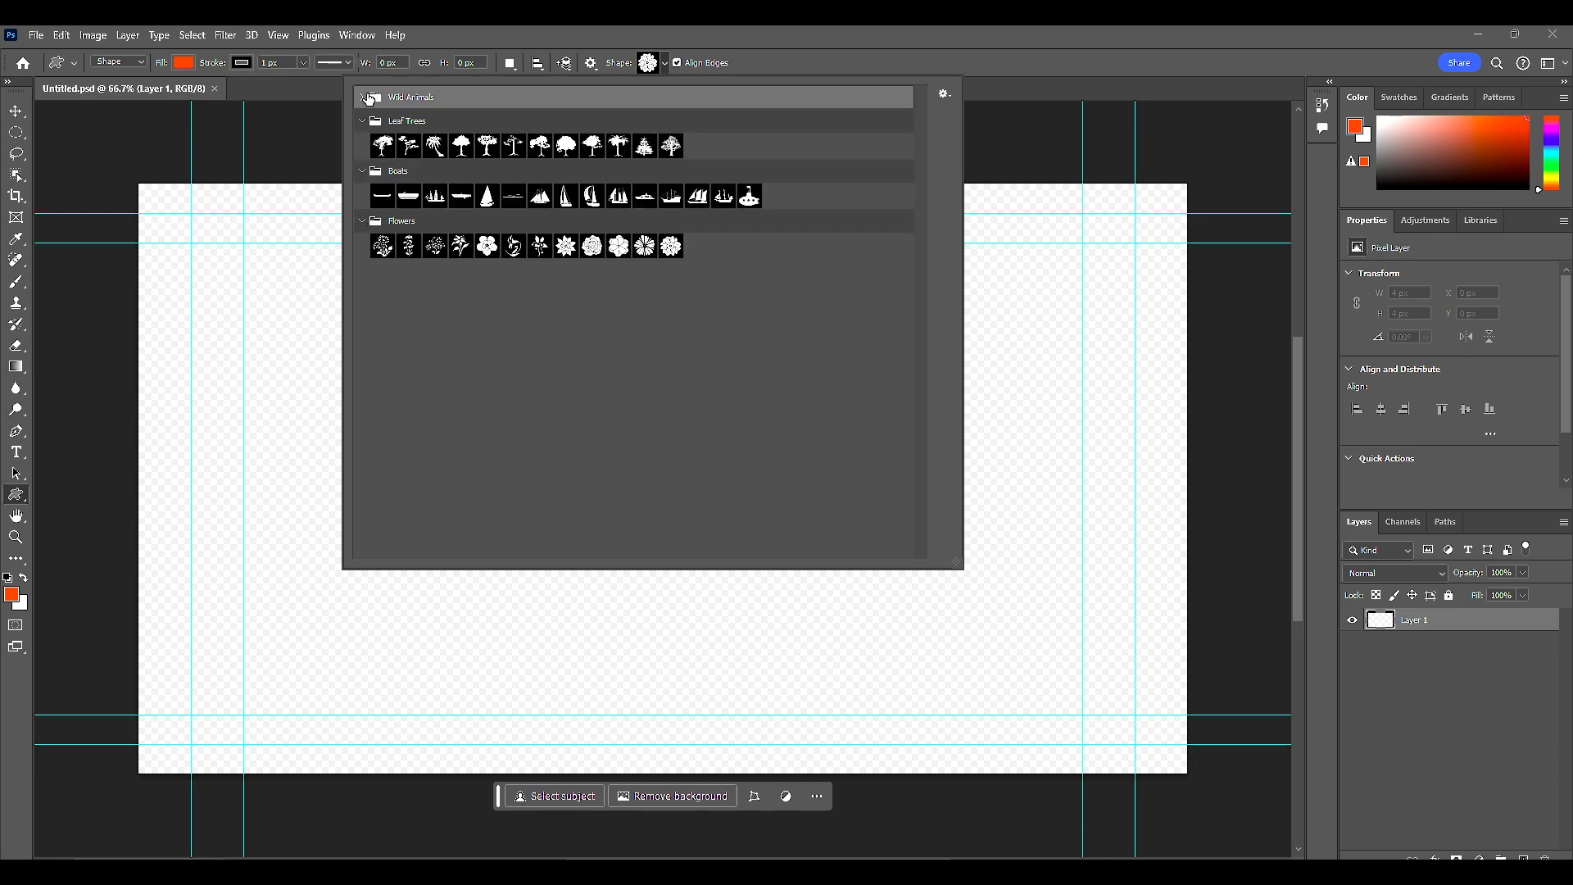
left_click(366, 98)
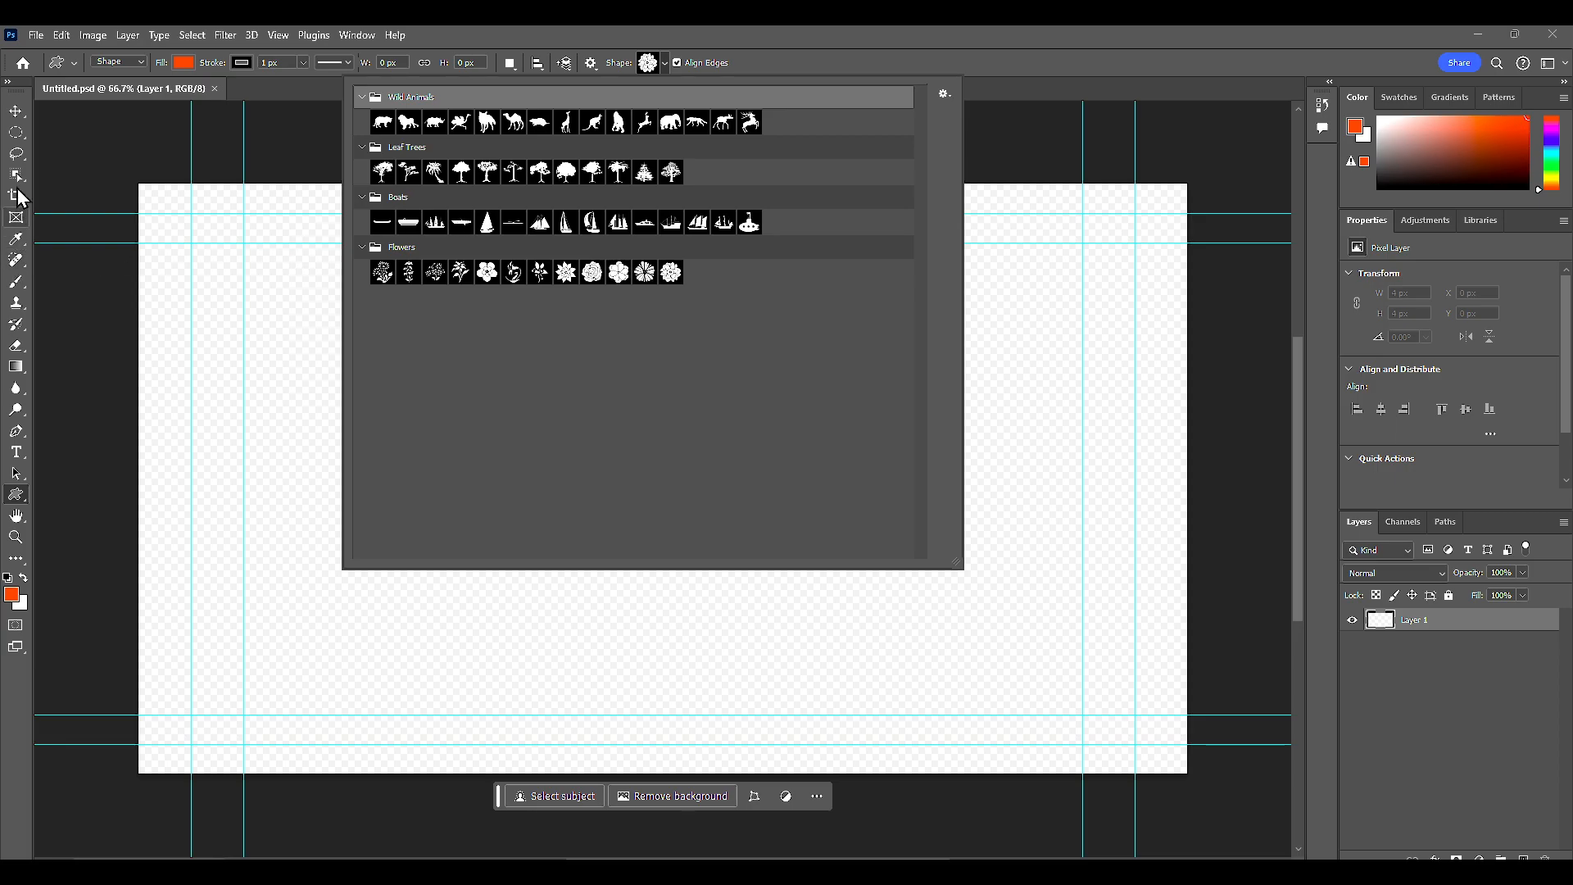
Review the available Marquee tool variants and return to the Custom Shape tool.
left_click(16, 136)
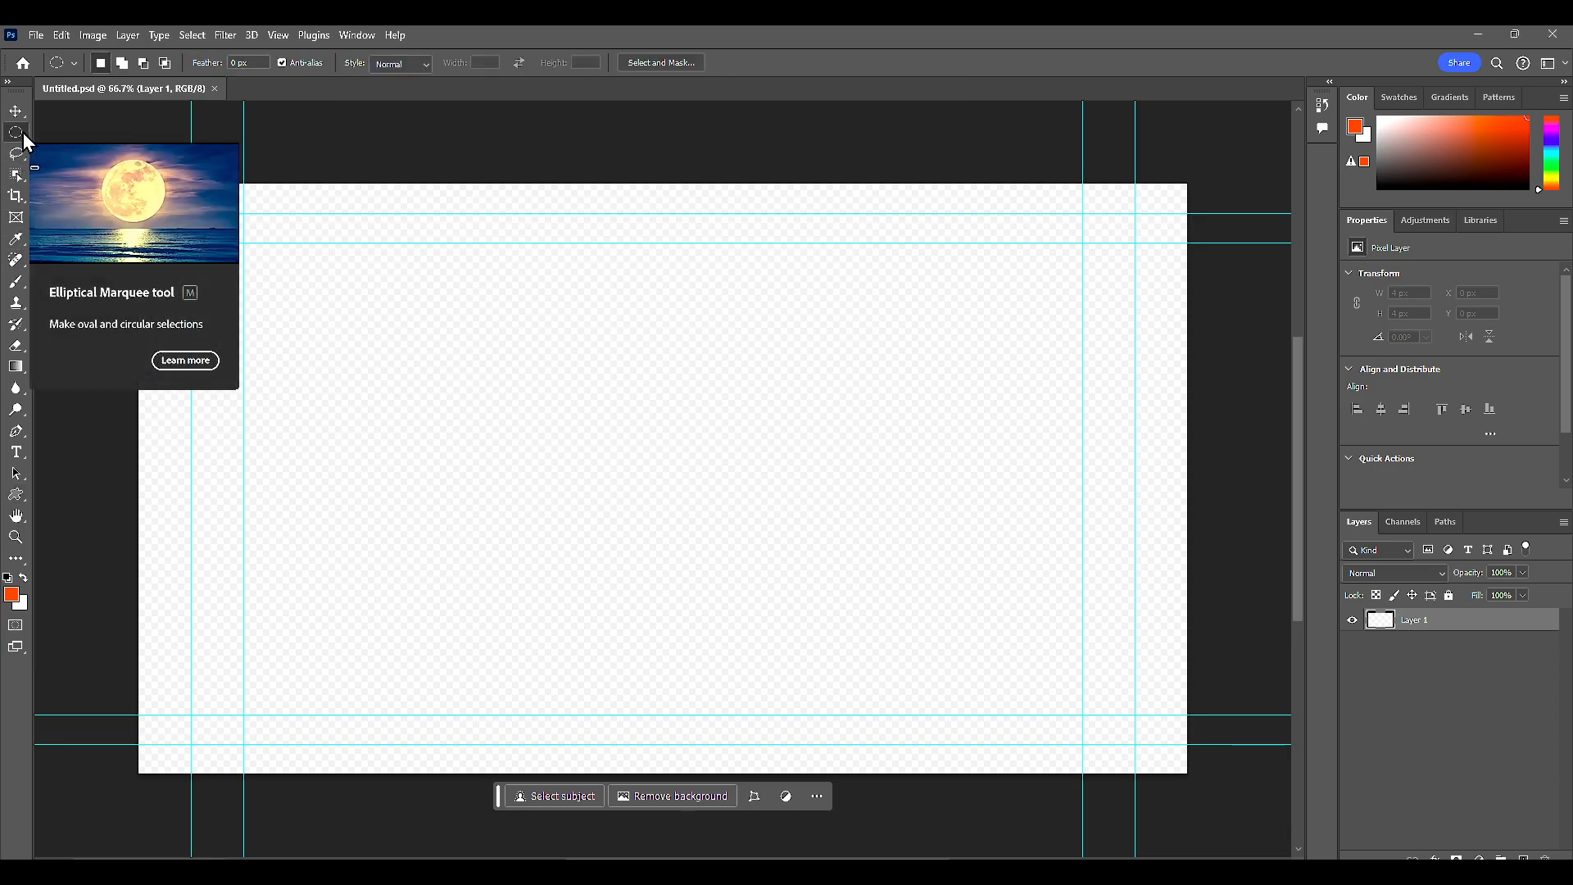
right_click(23, 135)
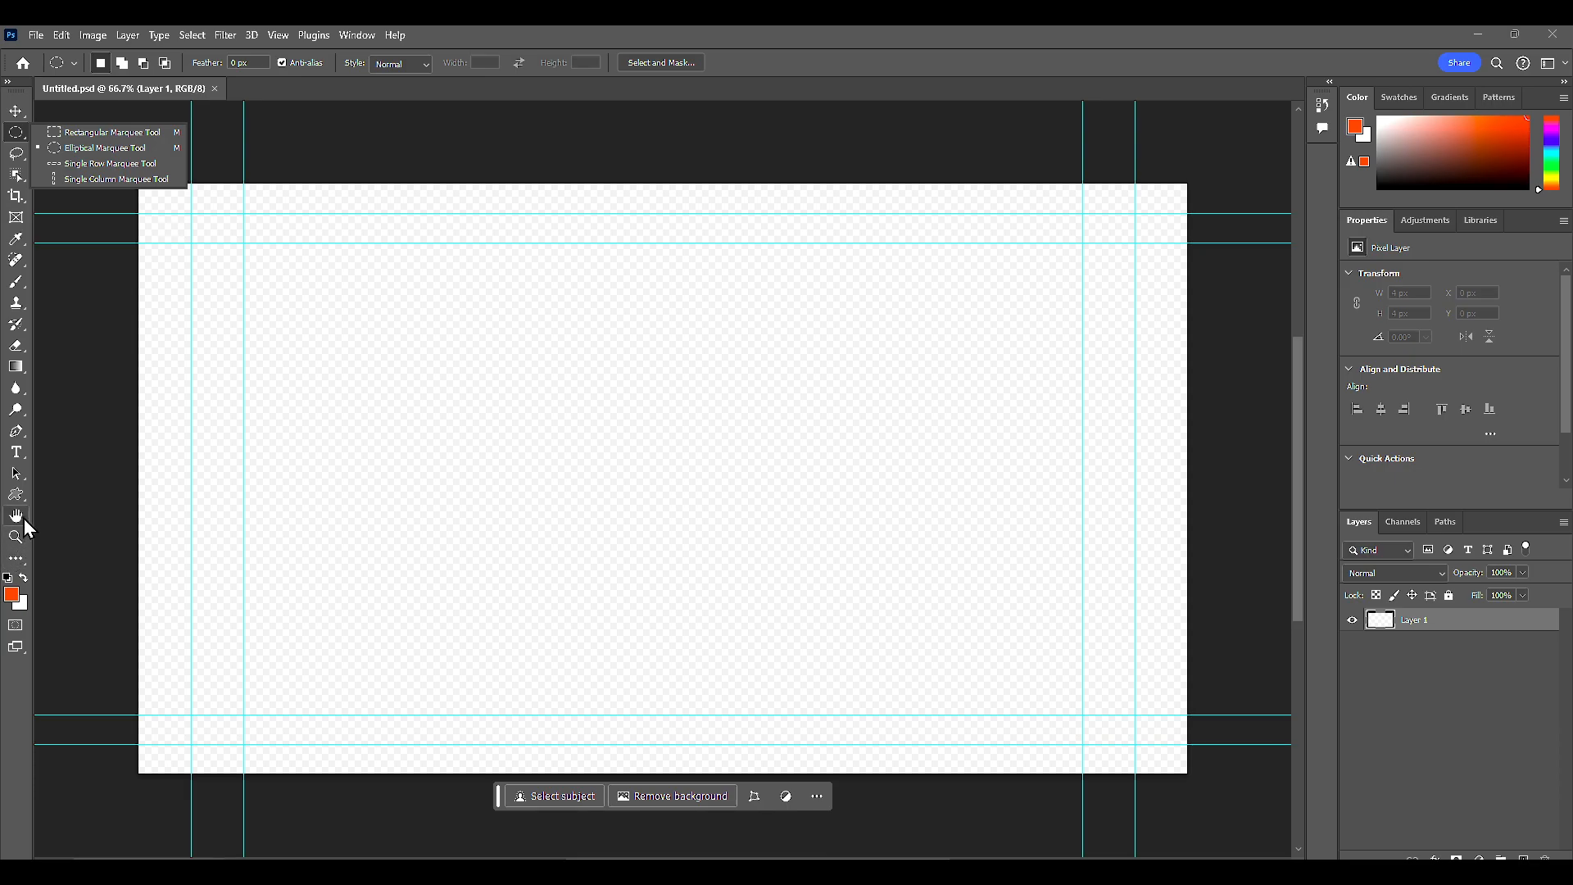
left_click(25, 494)
left_click(49, 574)
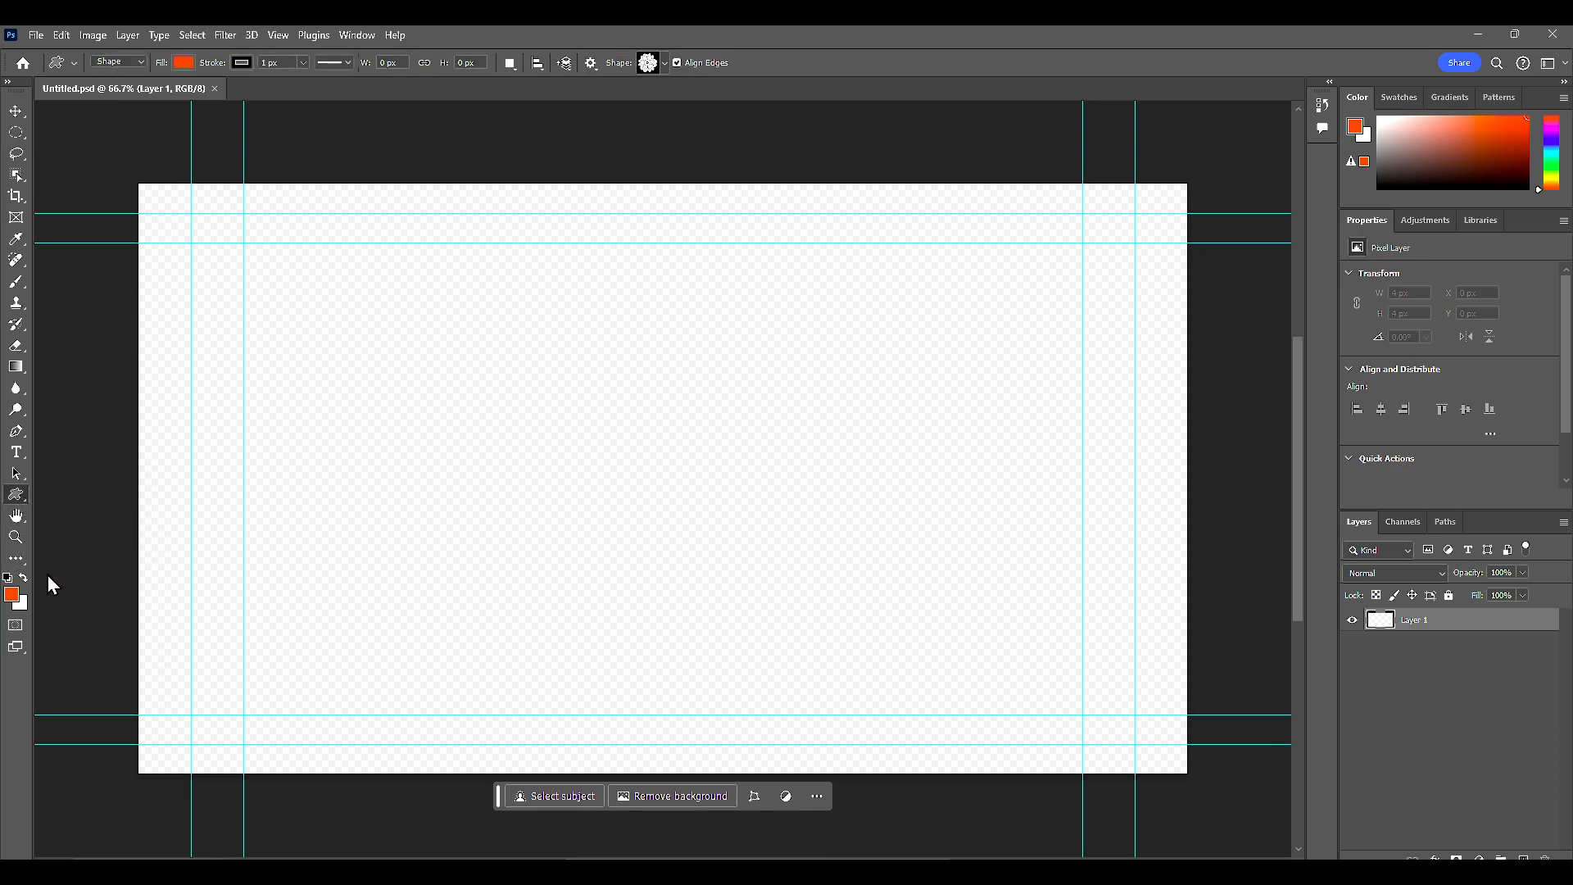
Draw an orange circle about 934 px in diameter with the Ellipse tool, then close Photoshop saving the file.
right_click(18, 497)
left_click(75, 510)
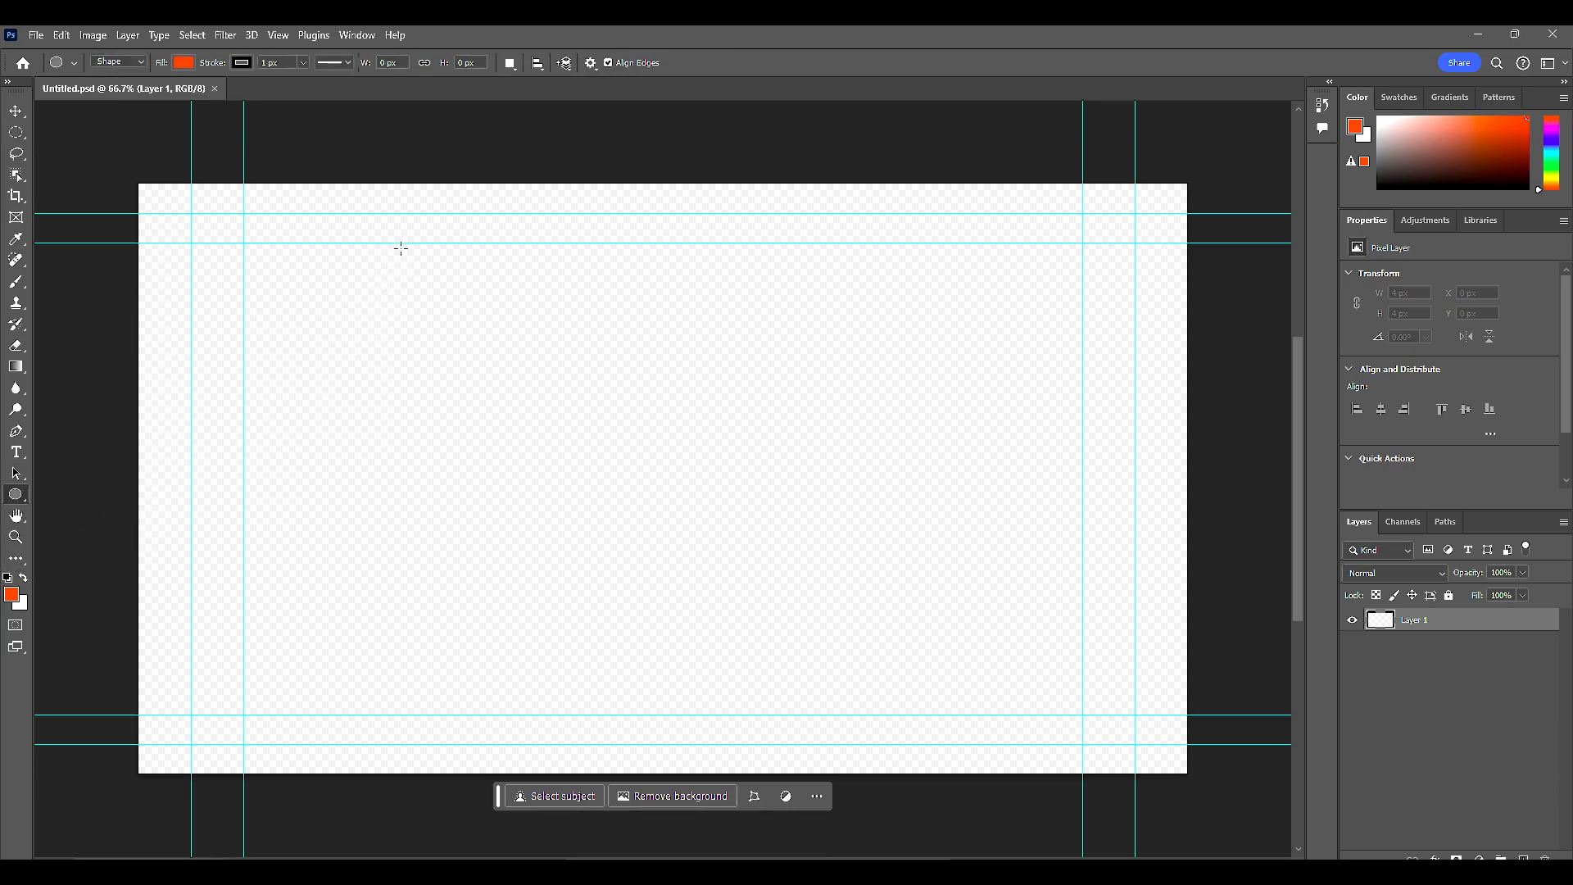
left_click_drag(349, 236, 1056, 737)
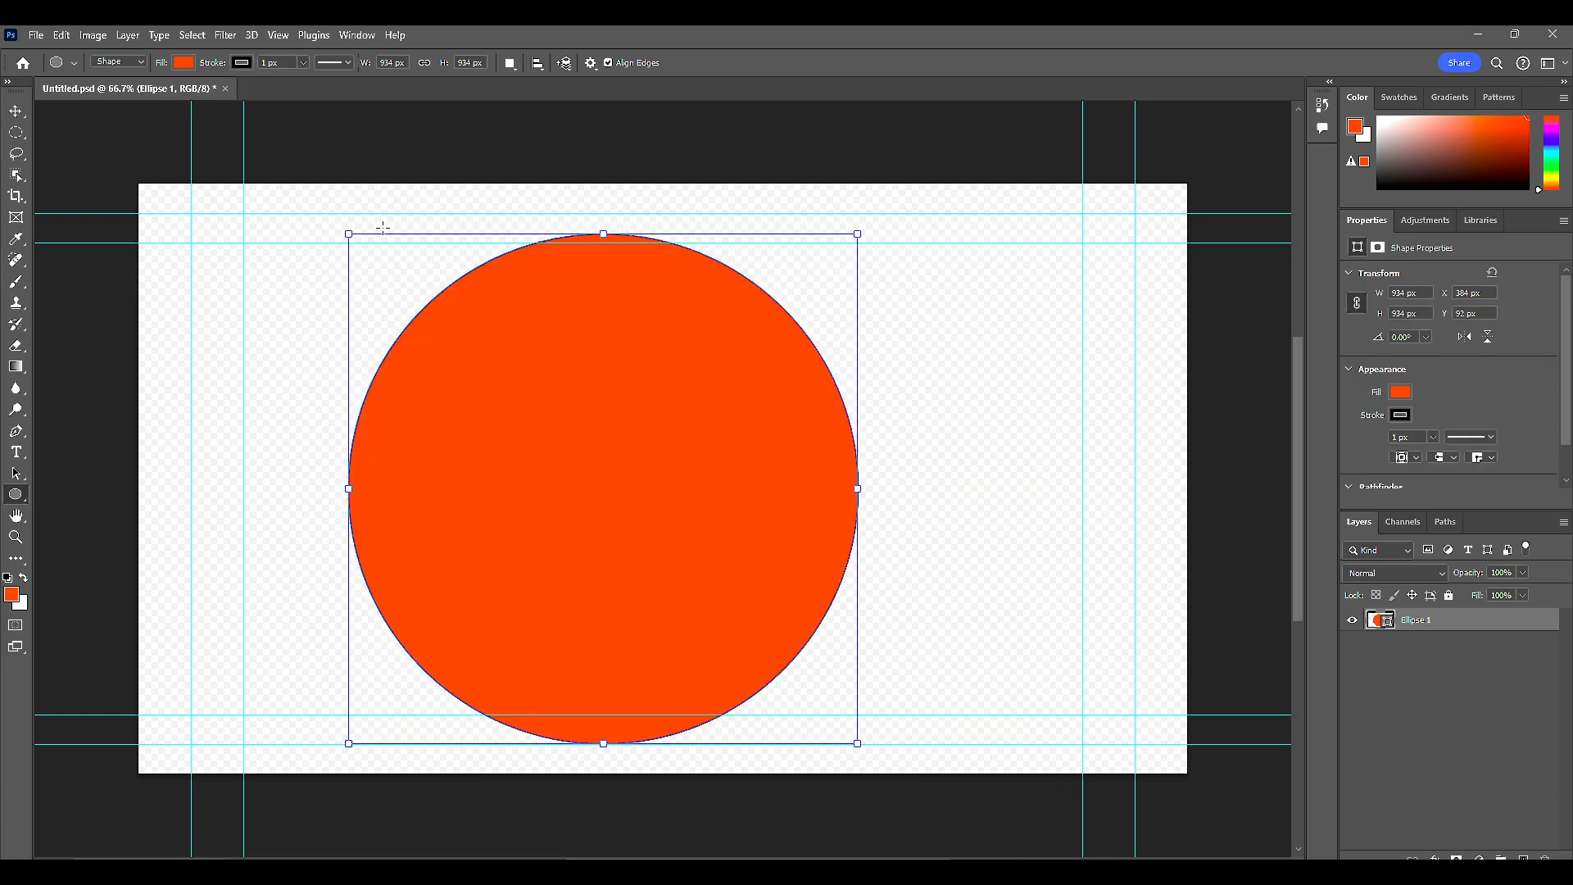
left_click(1552, 33)
left_click(720, 354)
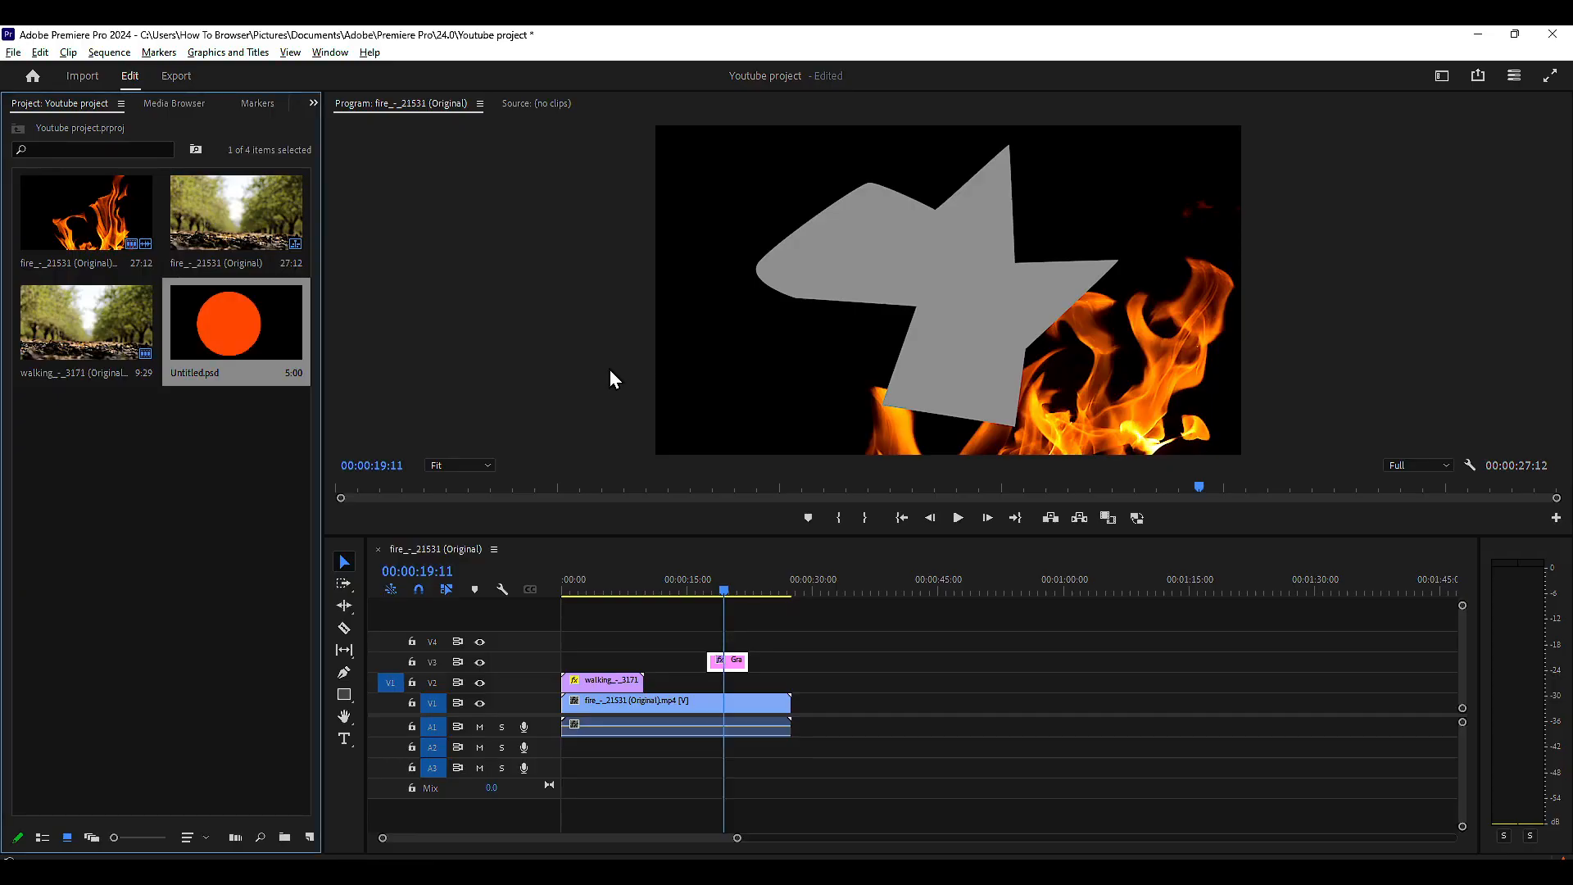
Place Untitled.psd on V4 above the walking clip and move its circle slightly up and right in the frame.
left_click_drag(484, 531, 610, 641)
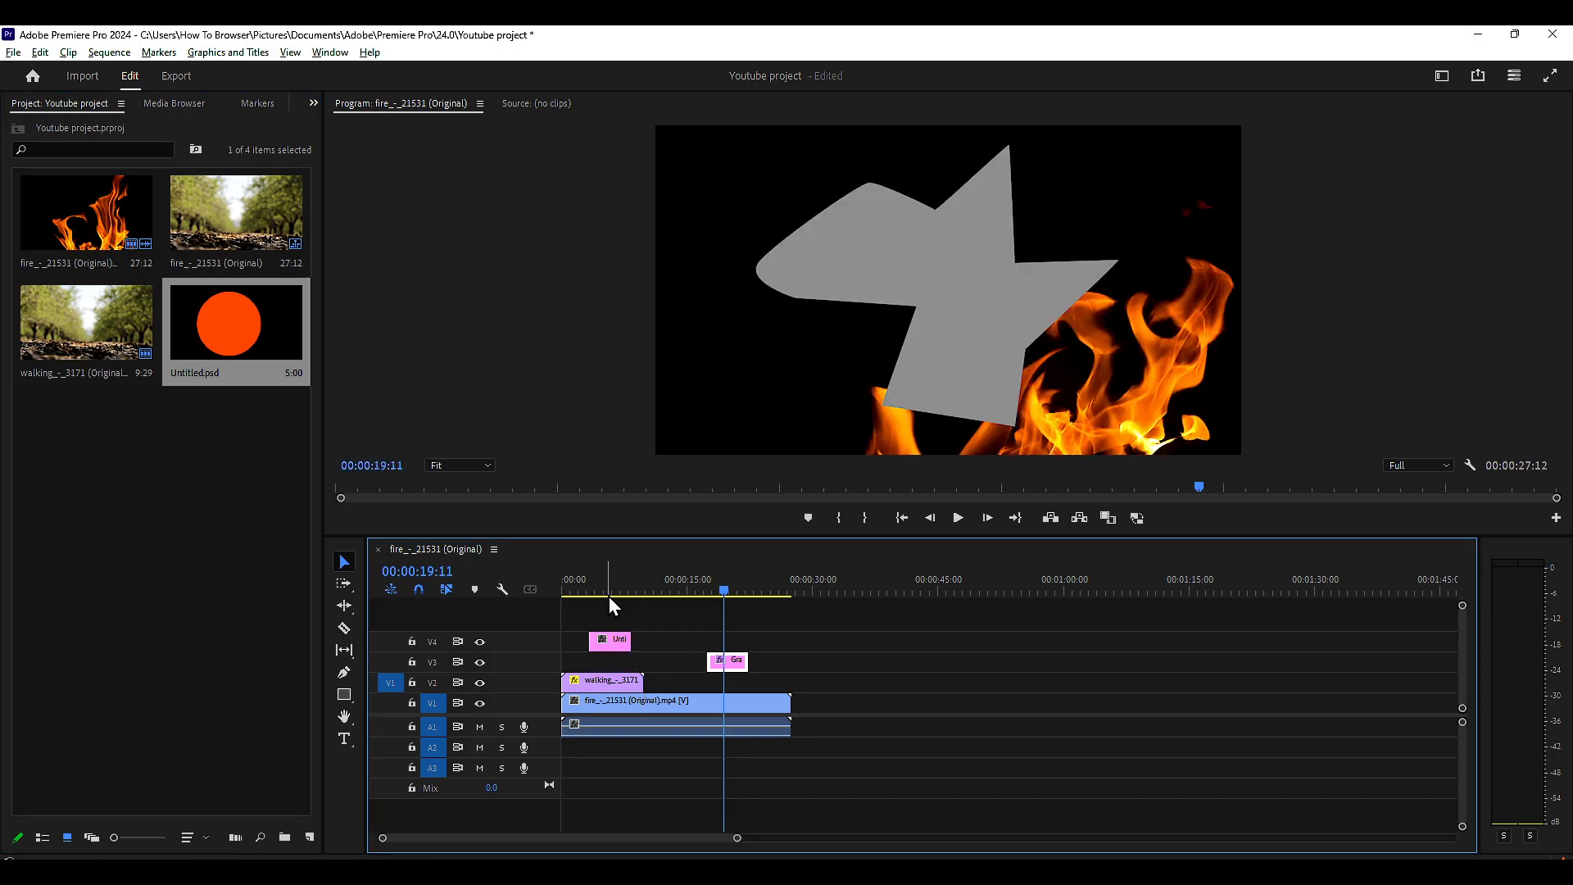
left_click(608, 596)
left_click(908, 320)
mouse_move(902, 295)
left_mouse_down()
mouse_move(942, 255)
mouse_move(917, 278)
left_mouse_up()
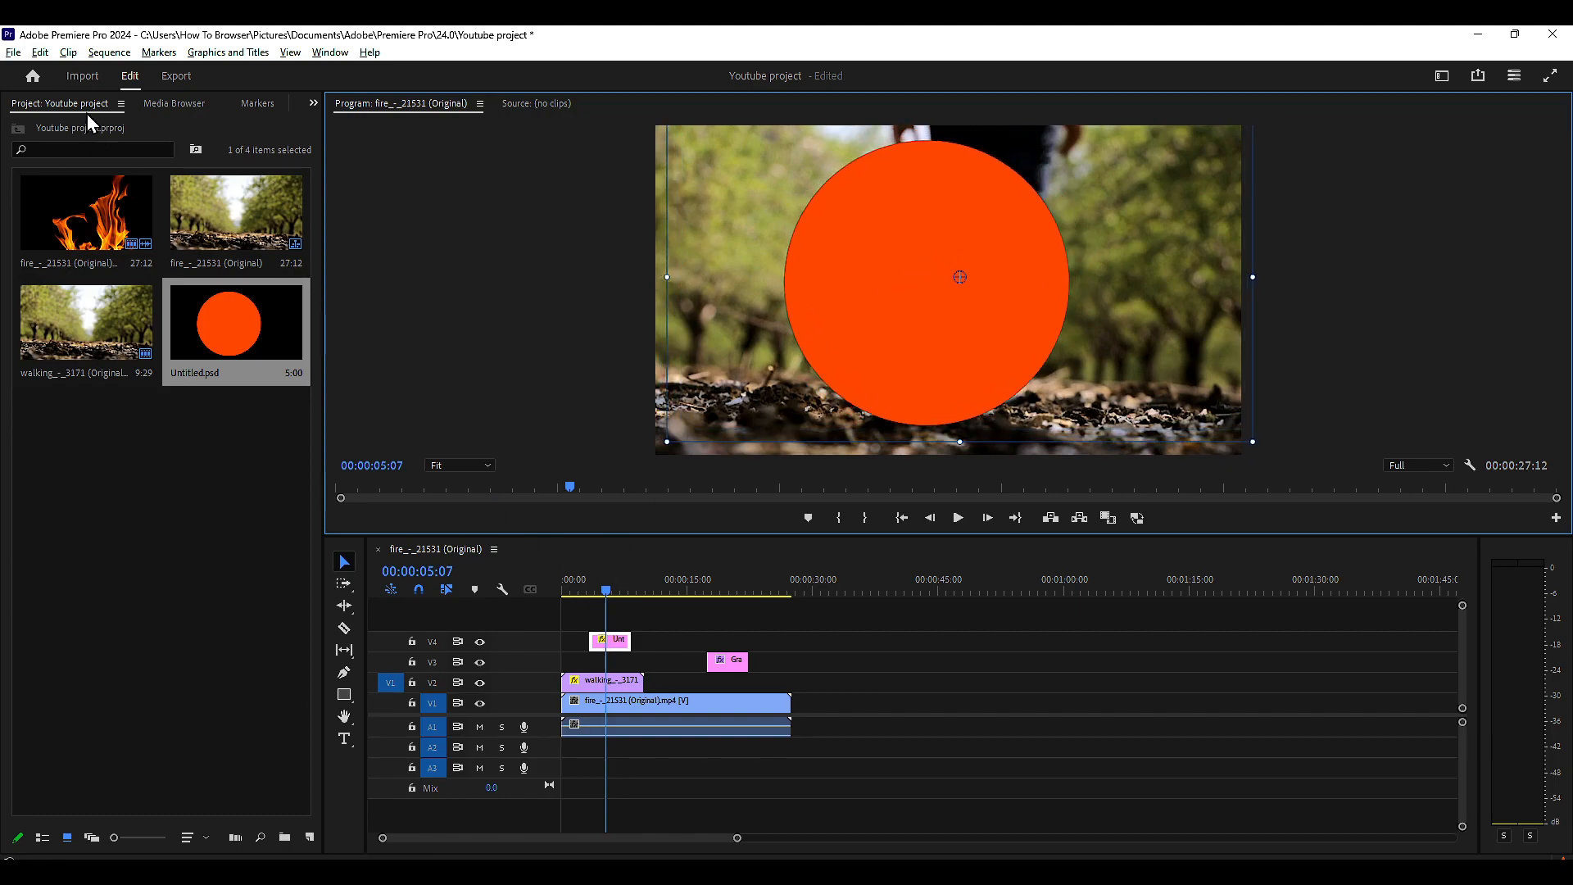
Show the effects library and search it for "matte".
left_click(313, 102)
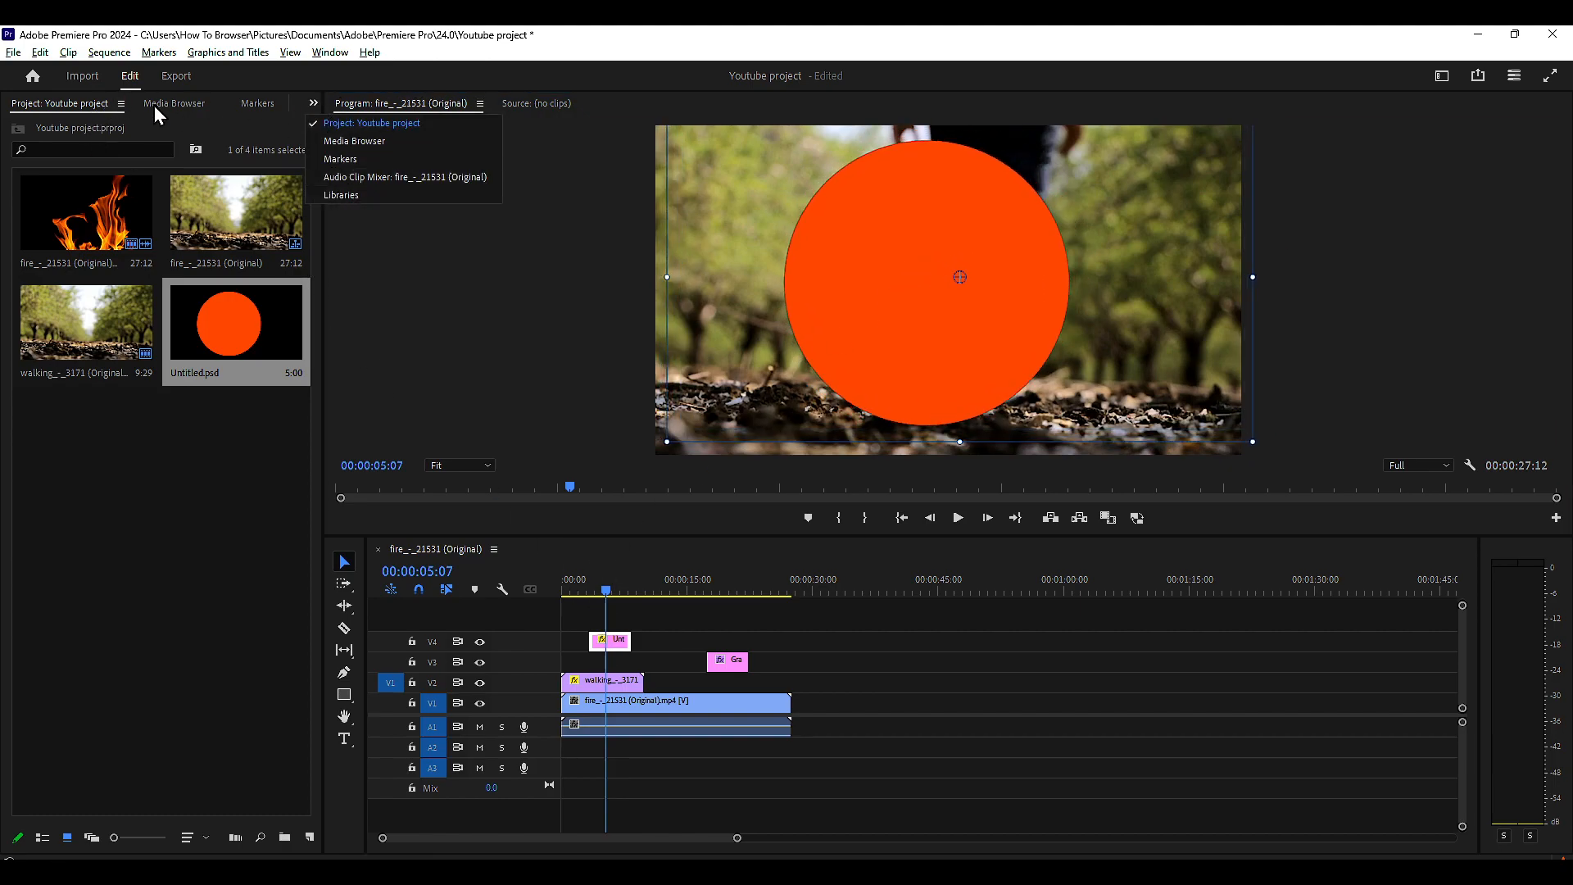
left_click(331, 52)
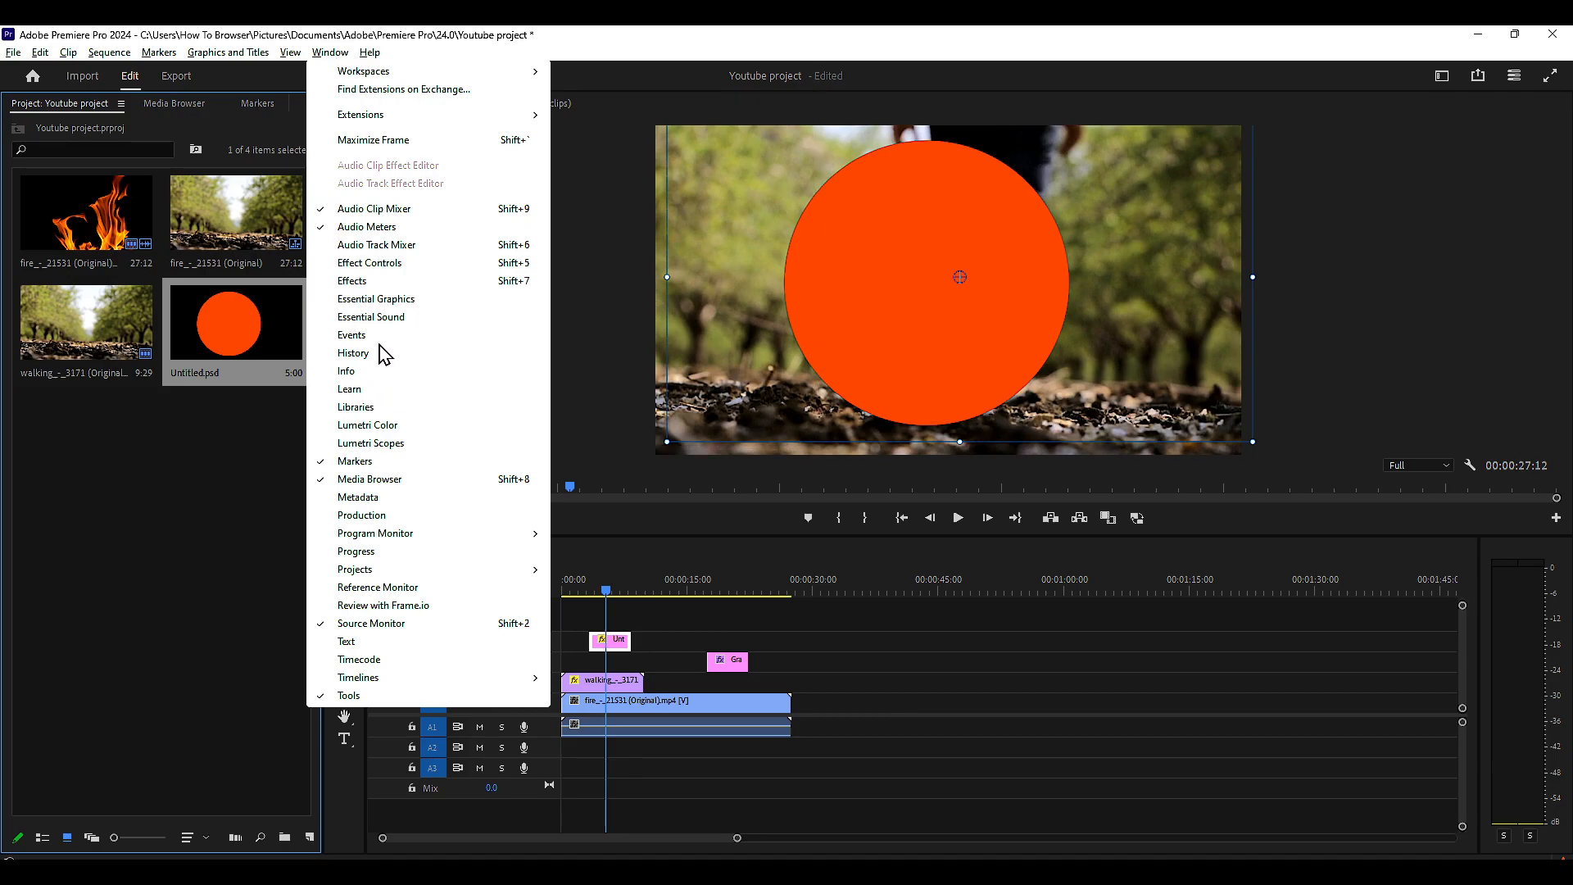
left_click(376, 281)
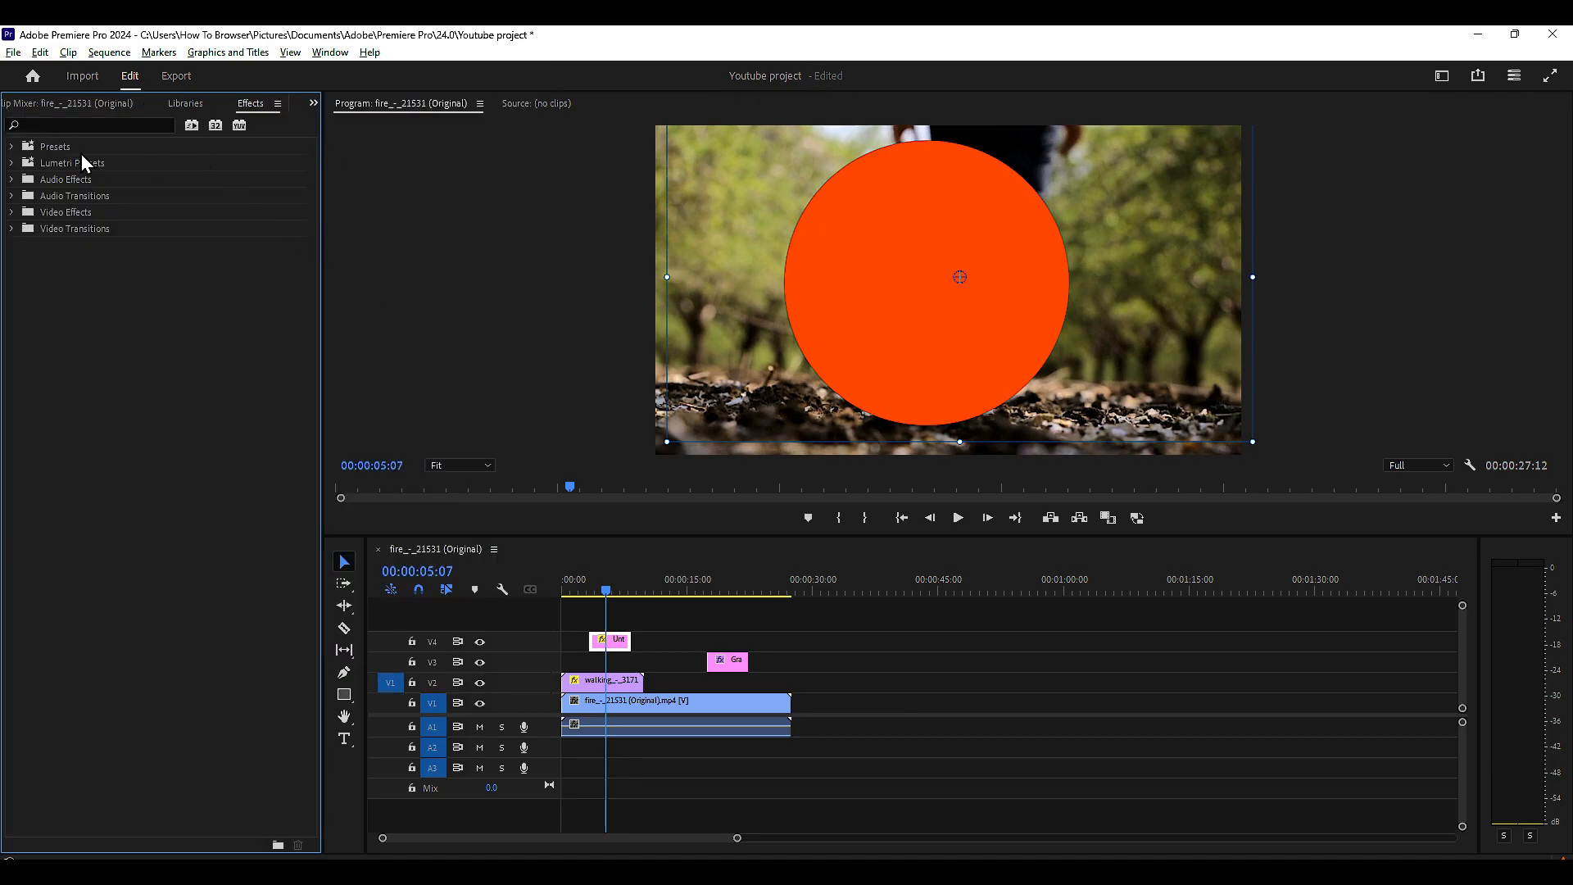
left_click(74, 123)
type("matte")
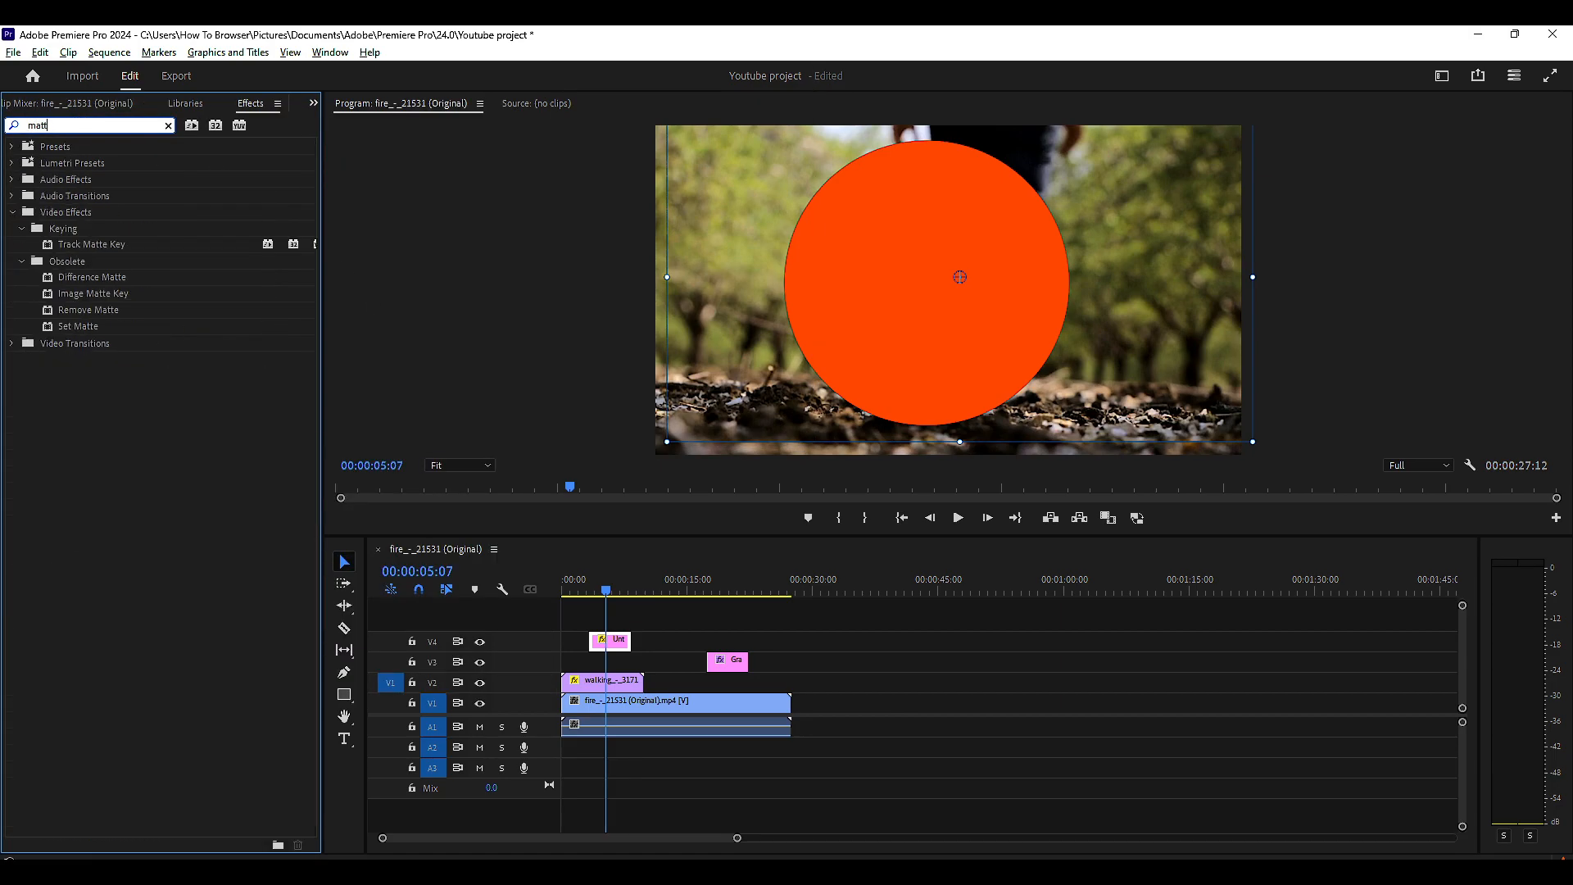
Apply the Track Matte Key effect to the walking clip on V2 and move the playhead to 00:00:04:19.
left_click(109, 246)
left_click_drag(107, 258, 623, 687)
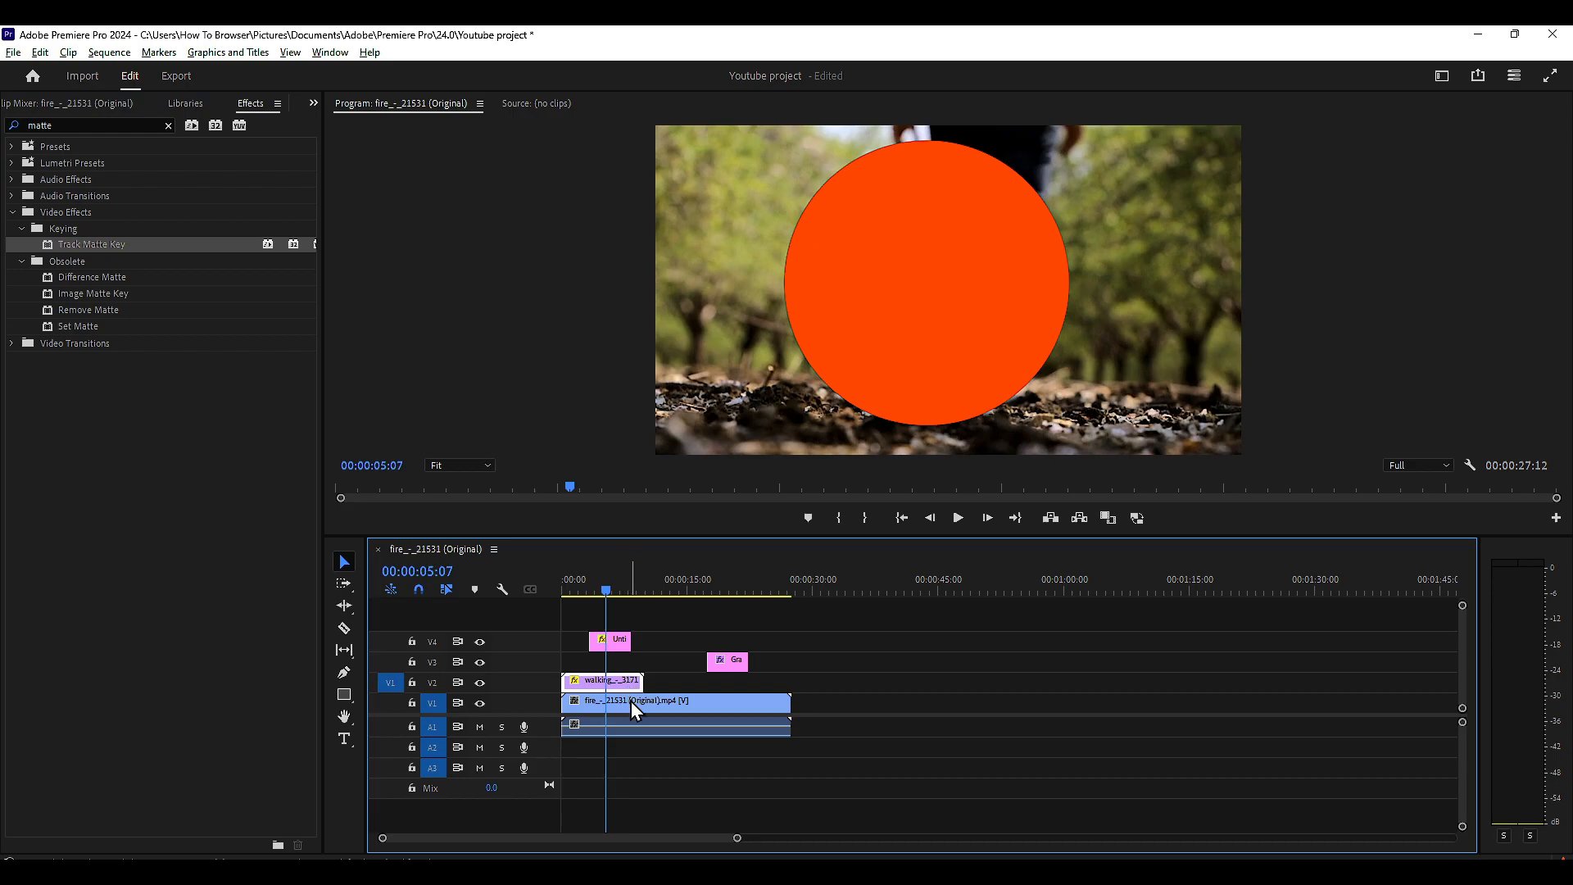
mouse_move(614, 596)
left_mouse_down()
mouse_move(582, 595)
mouse_move(605, 596)
left_mouse_up()
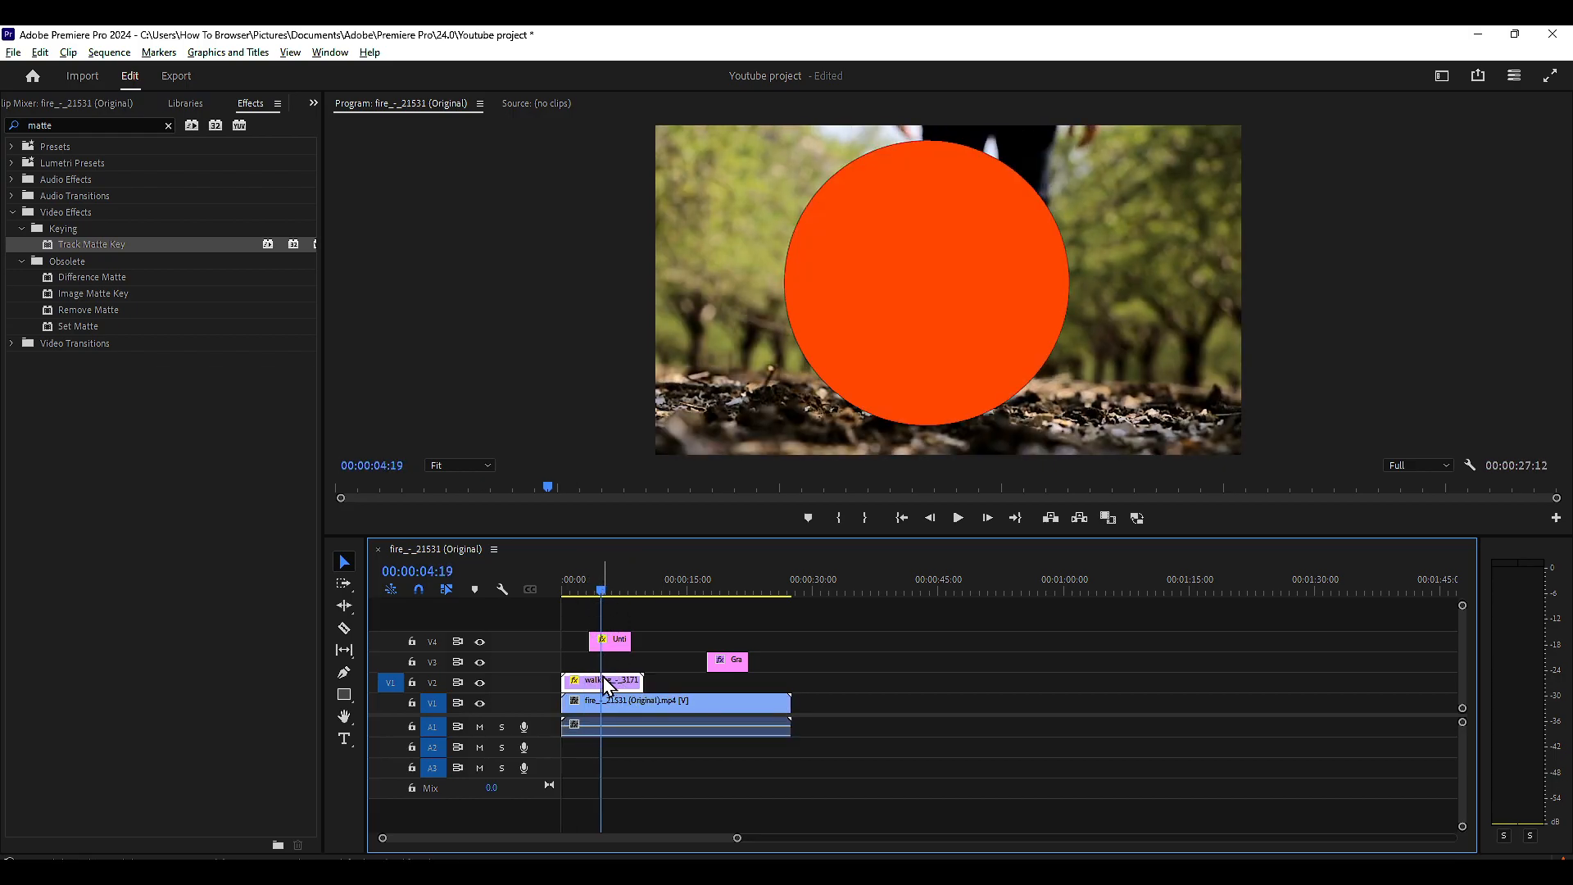
left_click(76, 259)
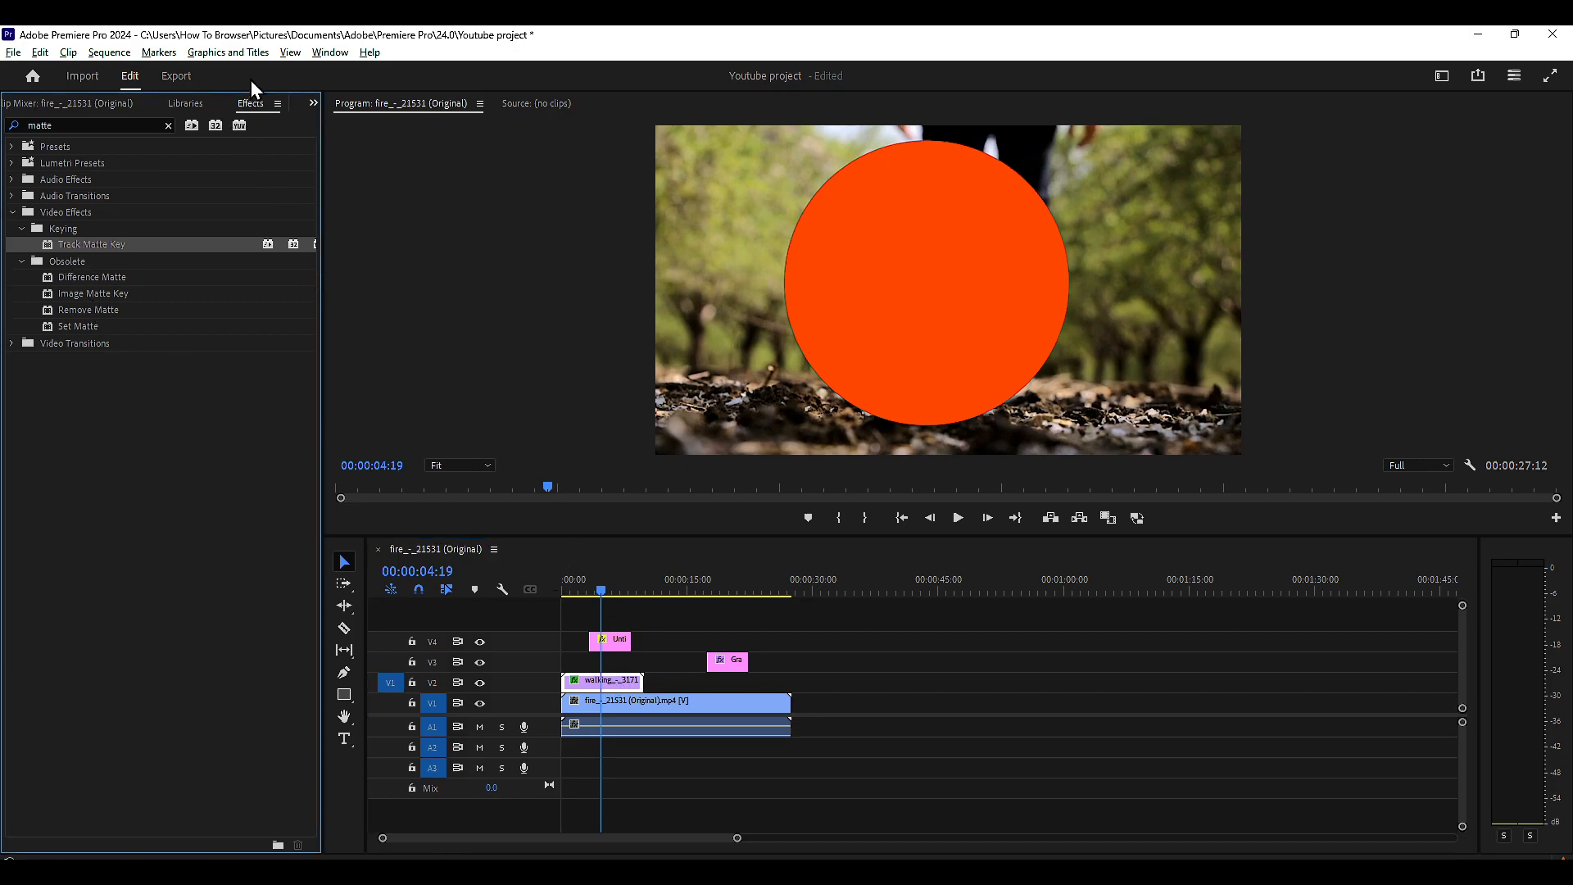
Show the effect controls of the walking clip and widen their area to read the Track Matte Key settings.
left_click(327, 52)
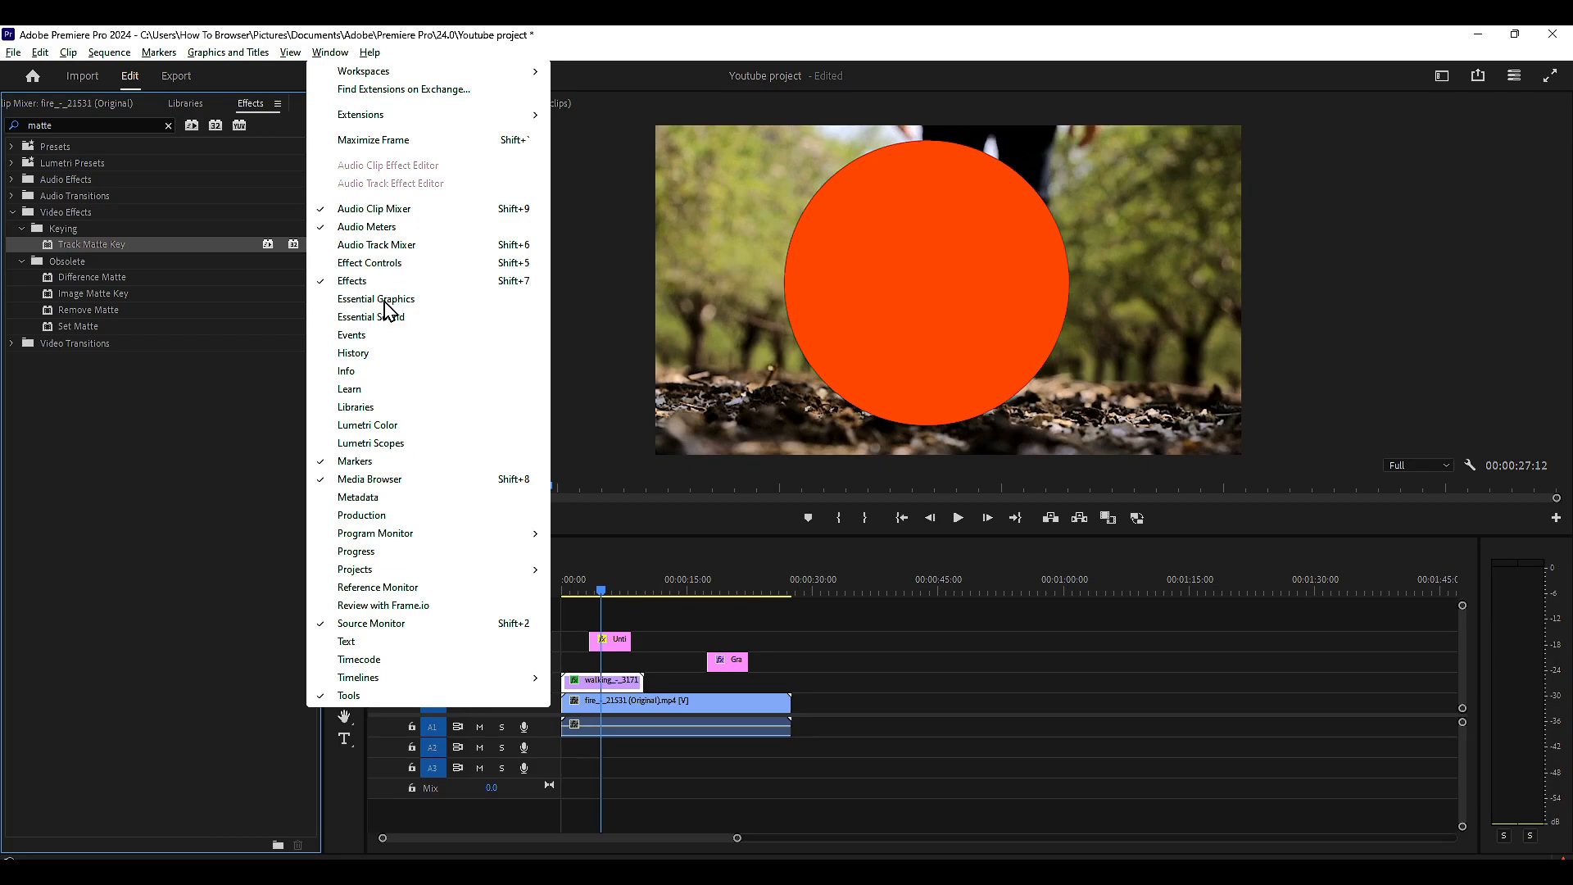
left_click(388, 265)
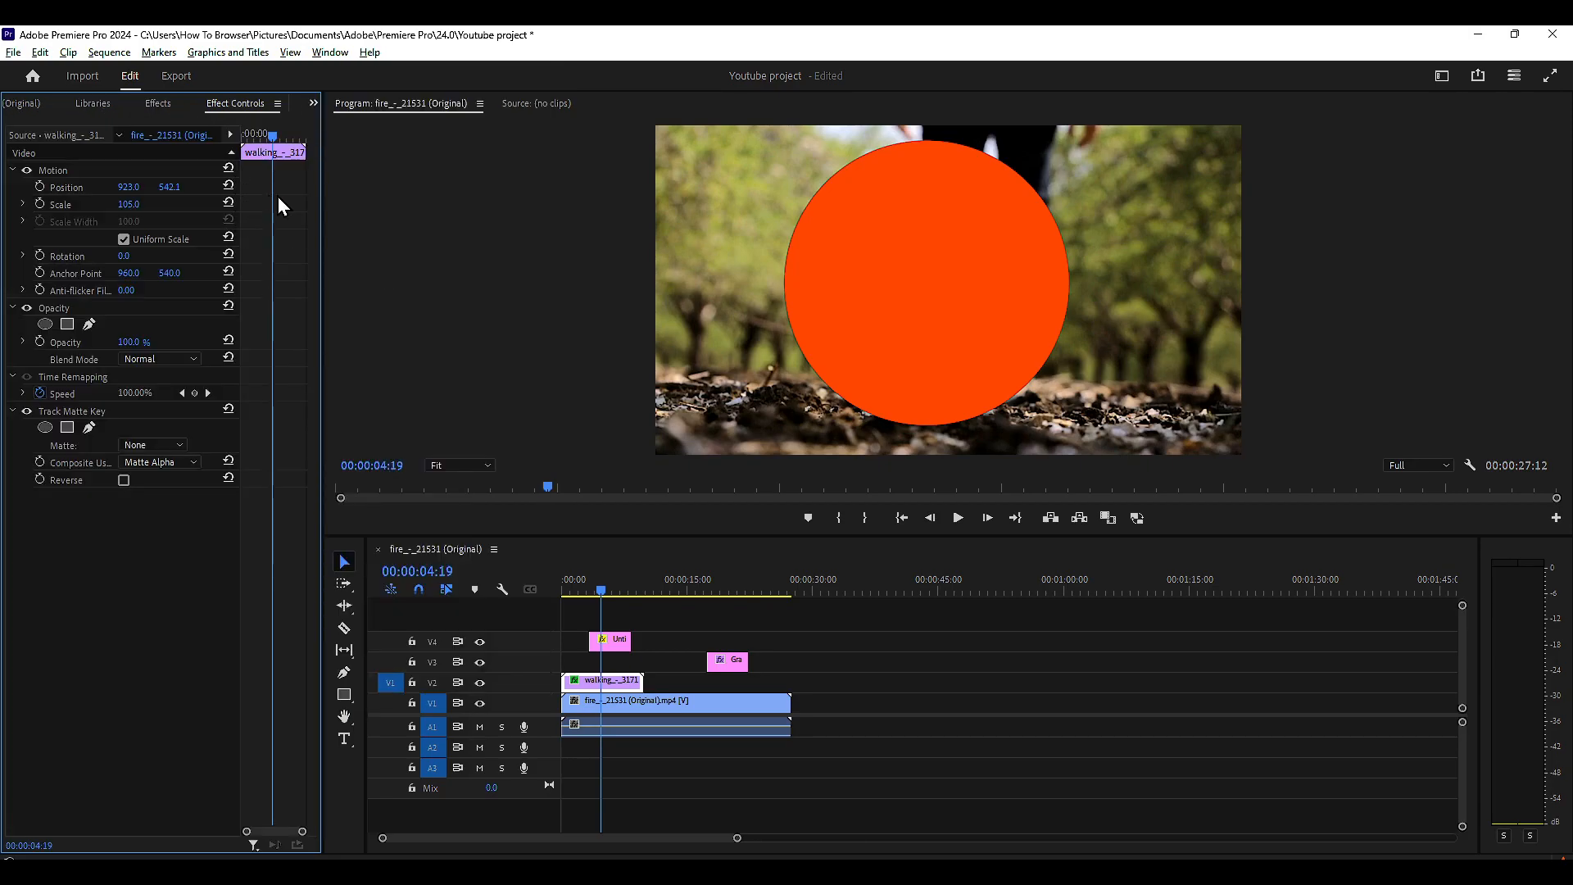
left_click_drag(326, 212, 433, 213)
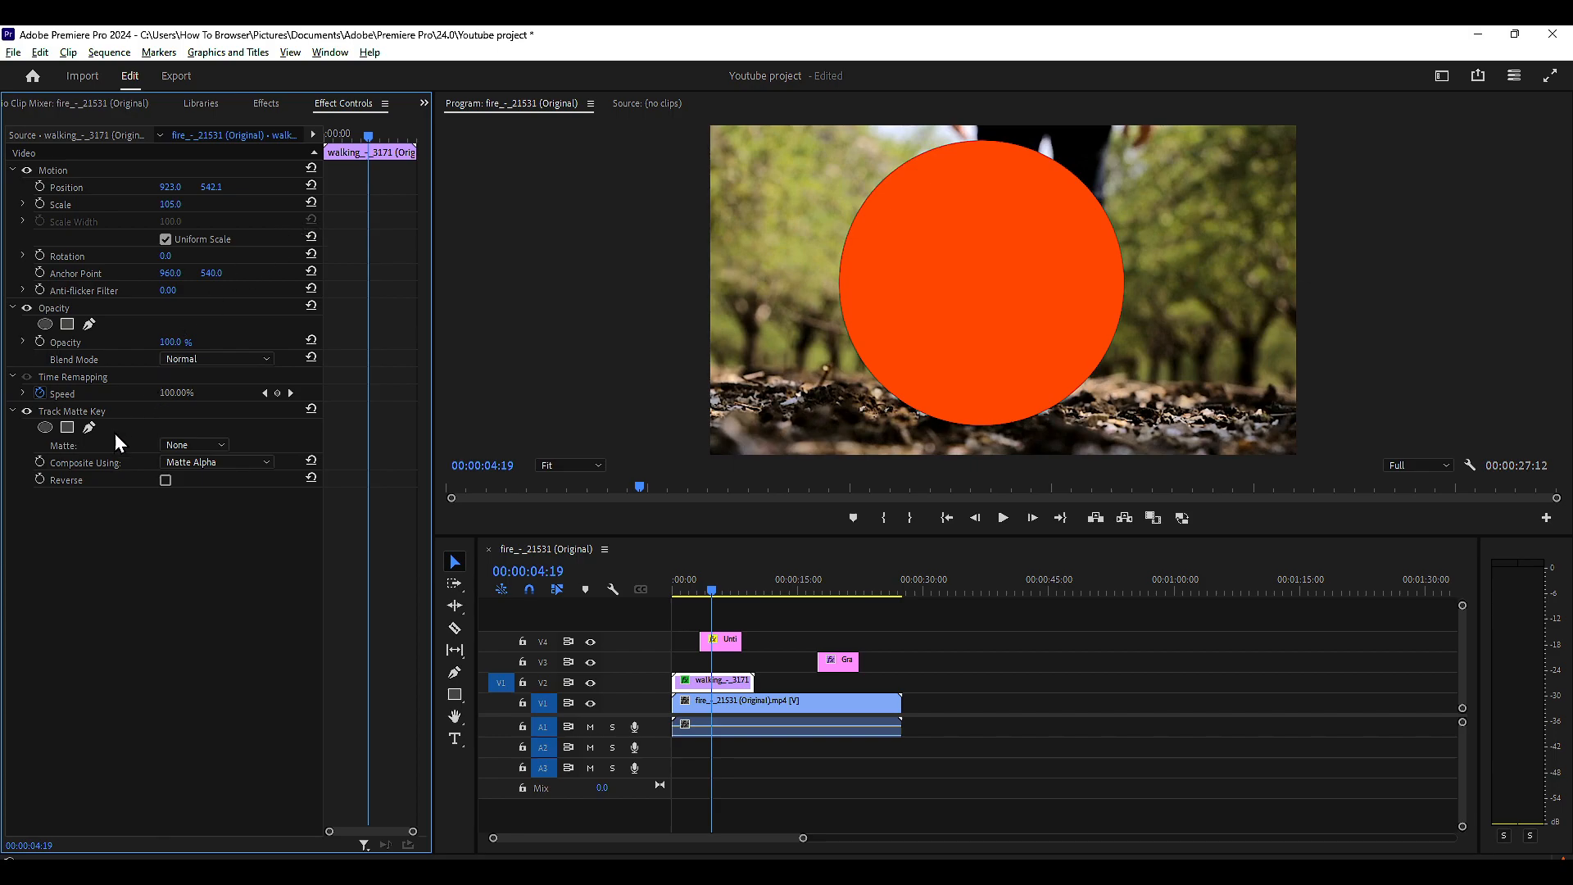
Set the matte of the walking clip's Track Matte Key to Video 4.
left_click(184, 445)
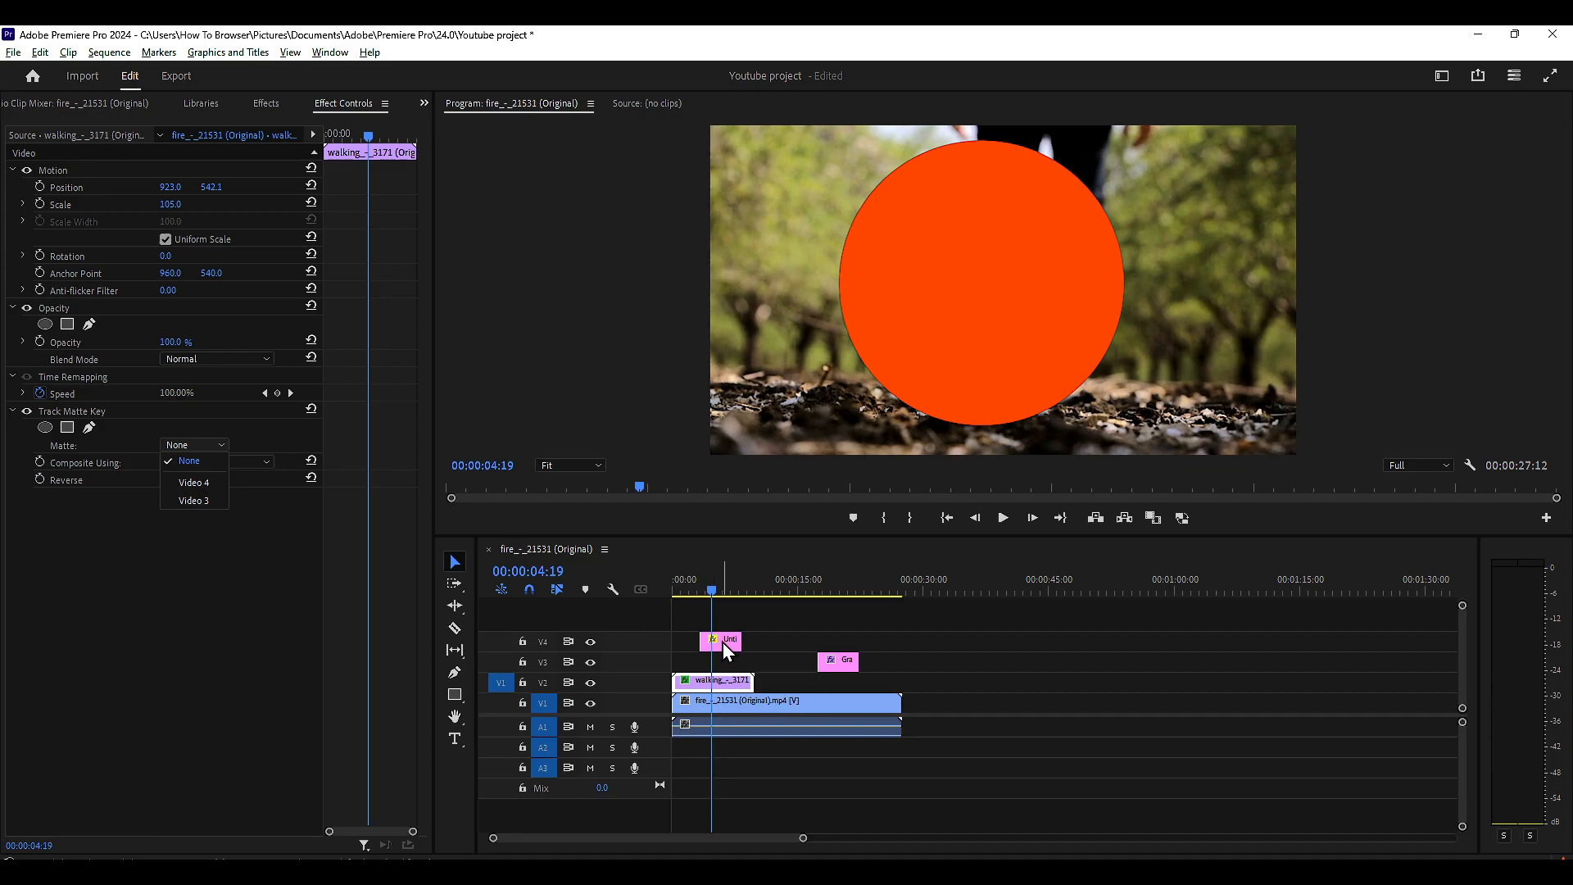
left_click(193, 483)
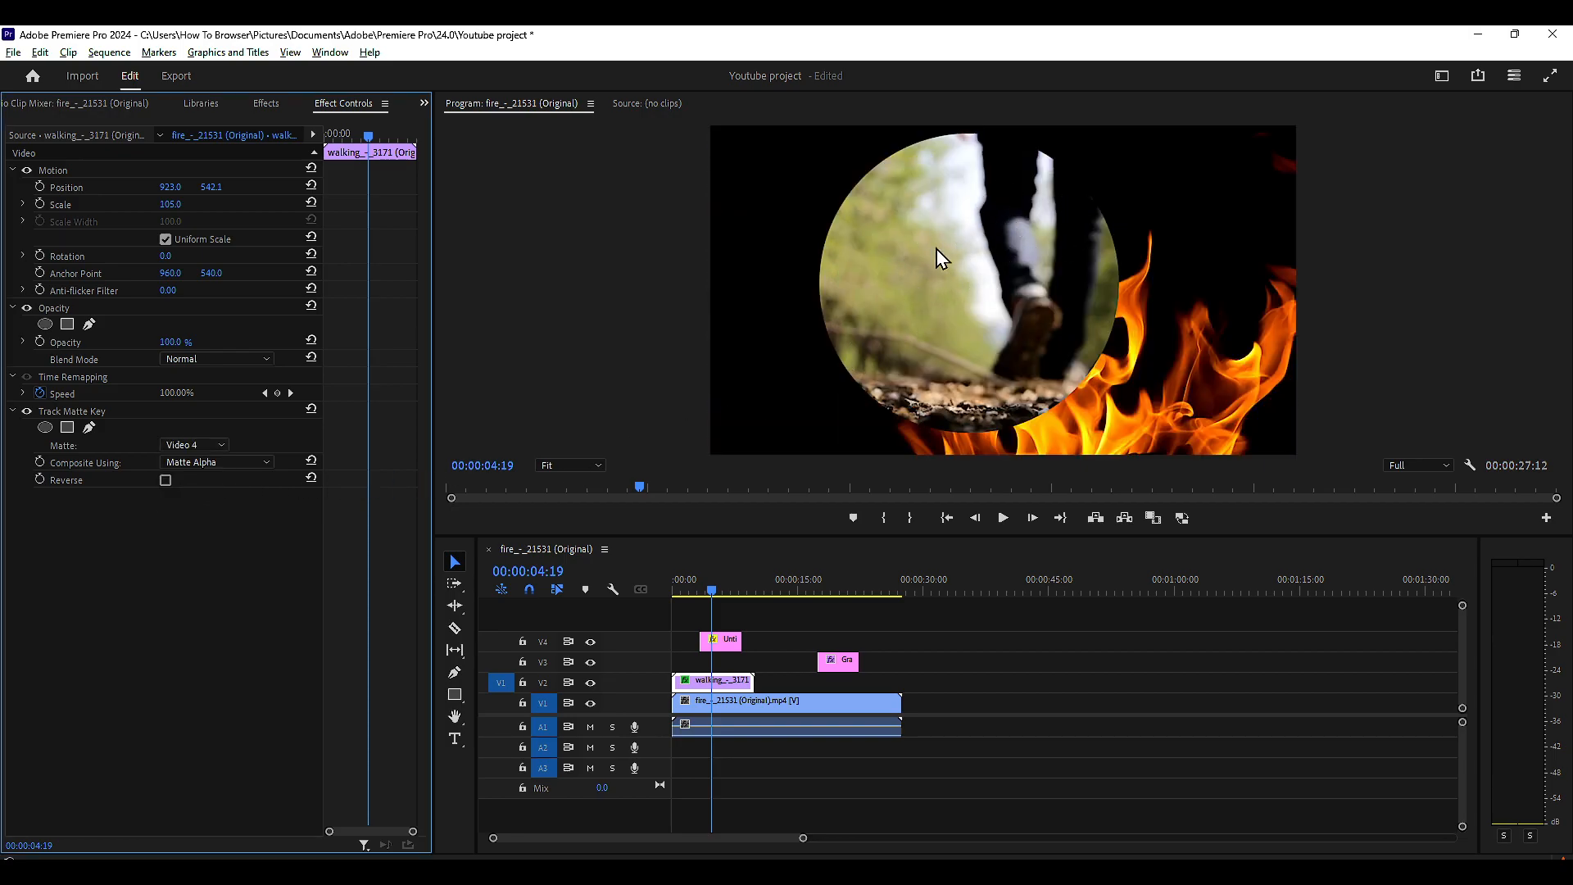
Replace the fire clip on V1 with the sunrise clip and move the playhead to 00:00:06:00.
left_click_drag(758, 709, 1026, 709)
key("Delete")
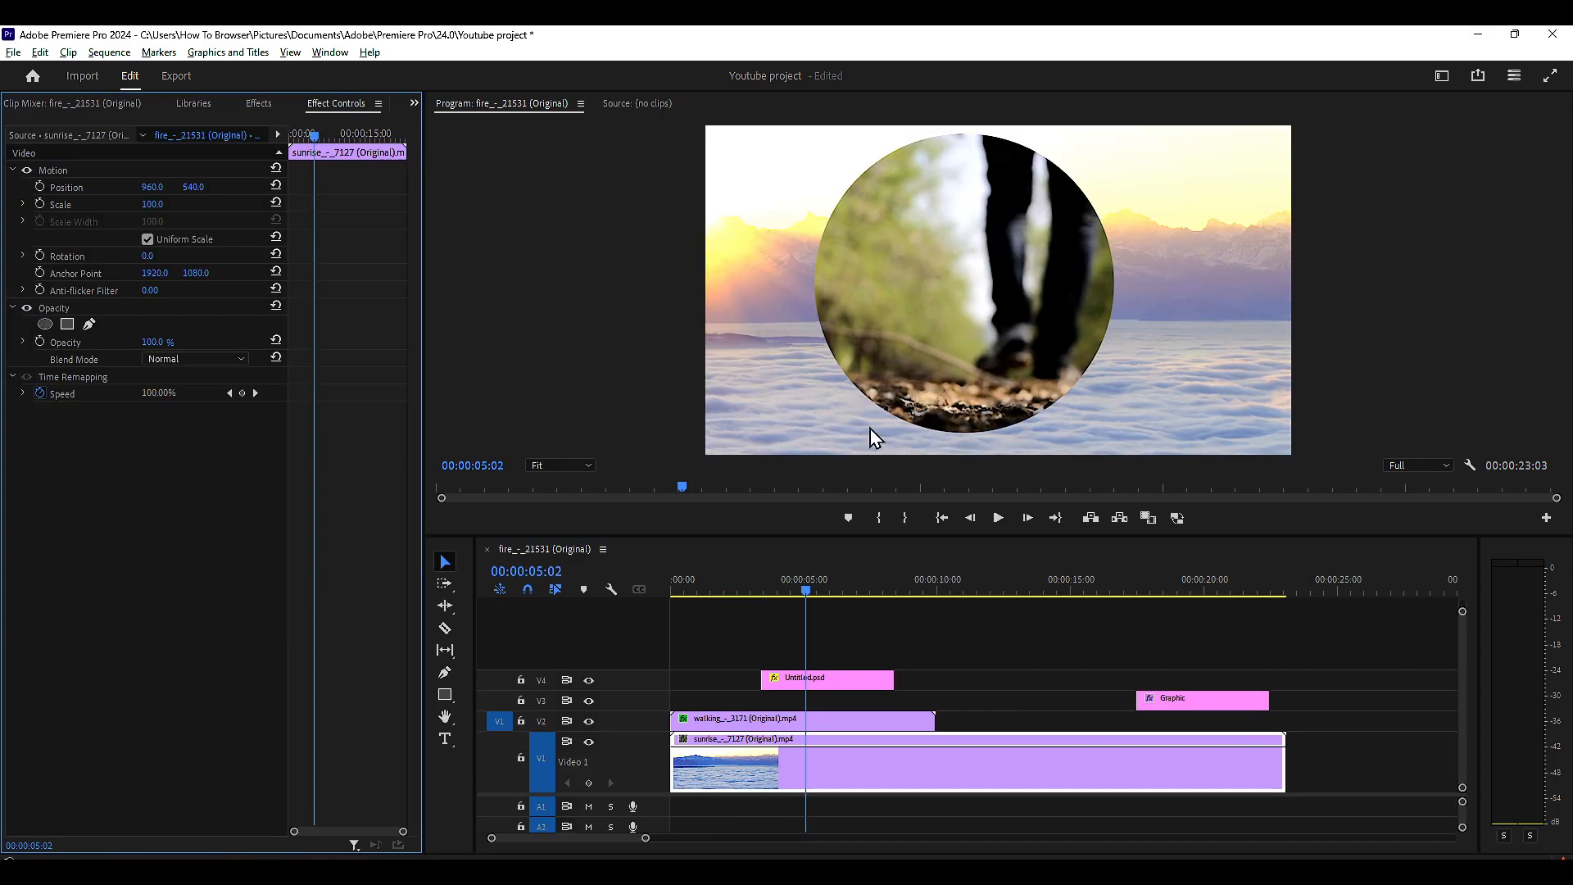
mouse_move(803, 595)
left_mouse_down()
mouse_move(858, 592)
mouse_move(830, 592)
left_mouse_up()
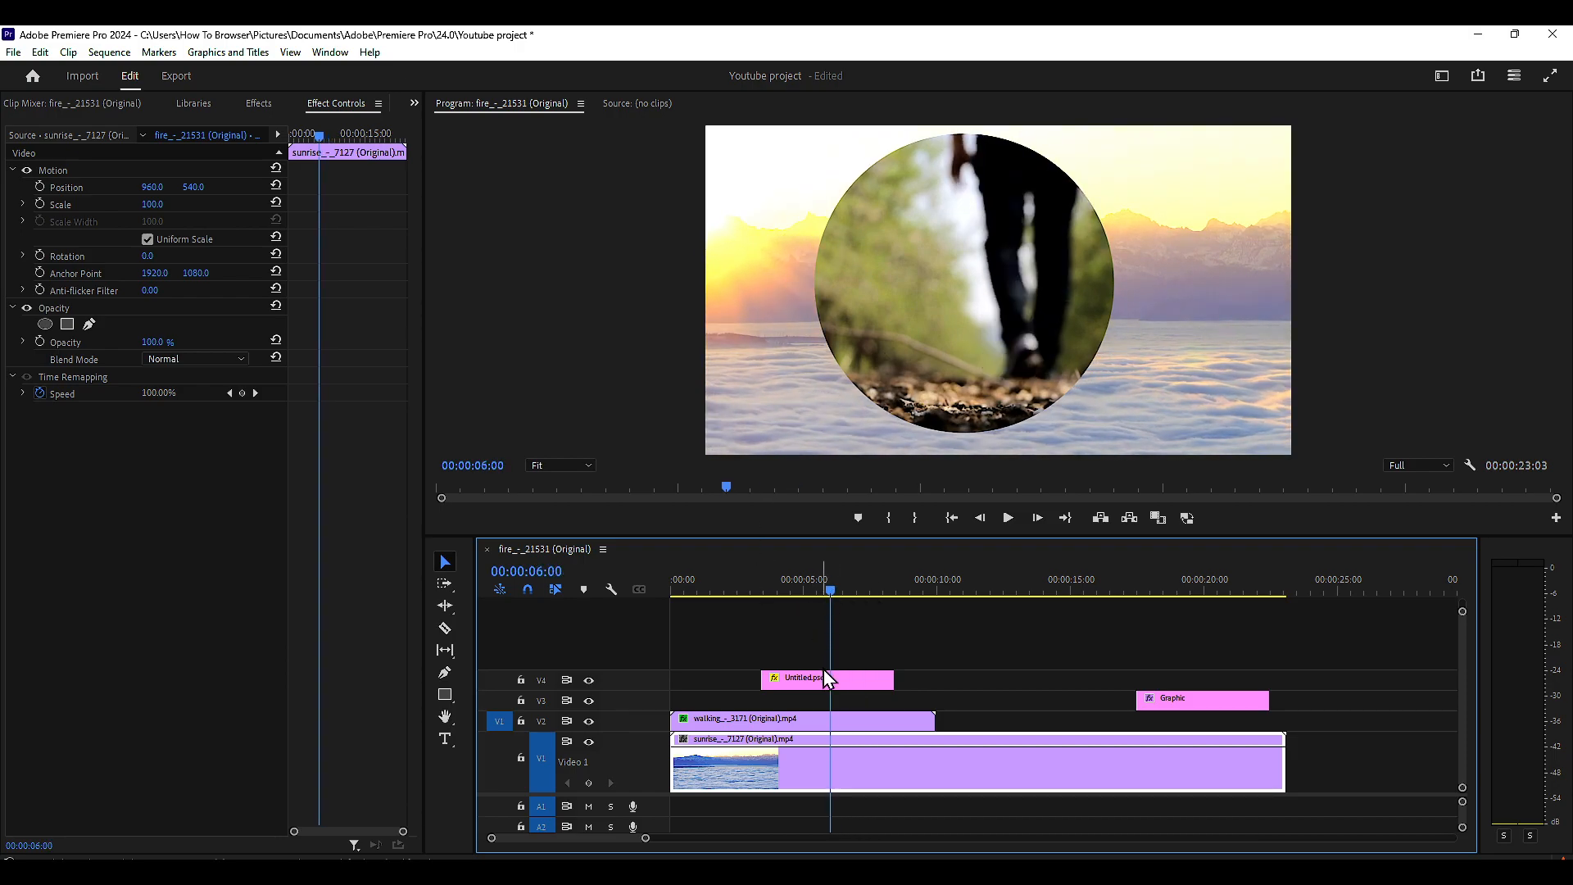
Reshape the Untitled.psd matte: position 1130.6, 377.0, rotation 78°, and non-uniform scale with height 158 and width 66.
left_click(846, 679)
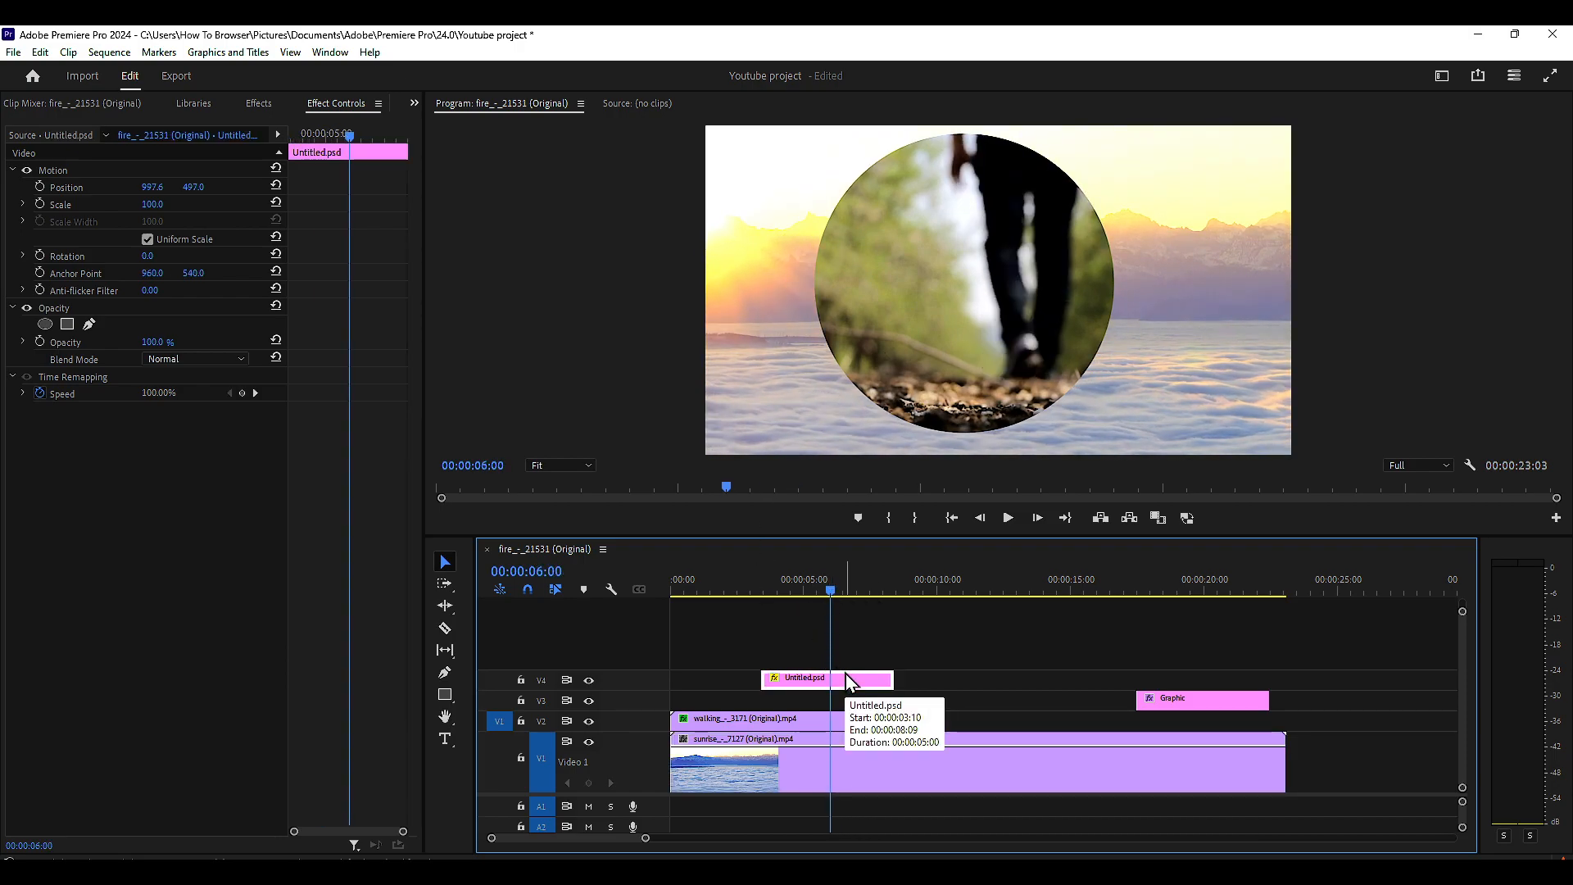
left_click_drag(150, 210, 59, 200)
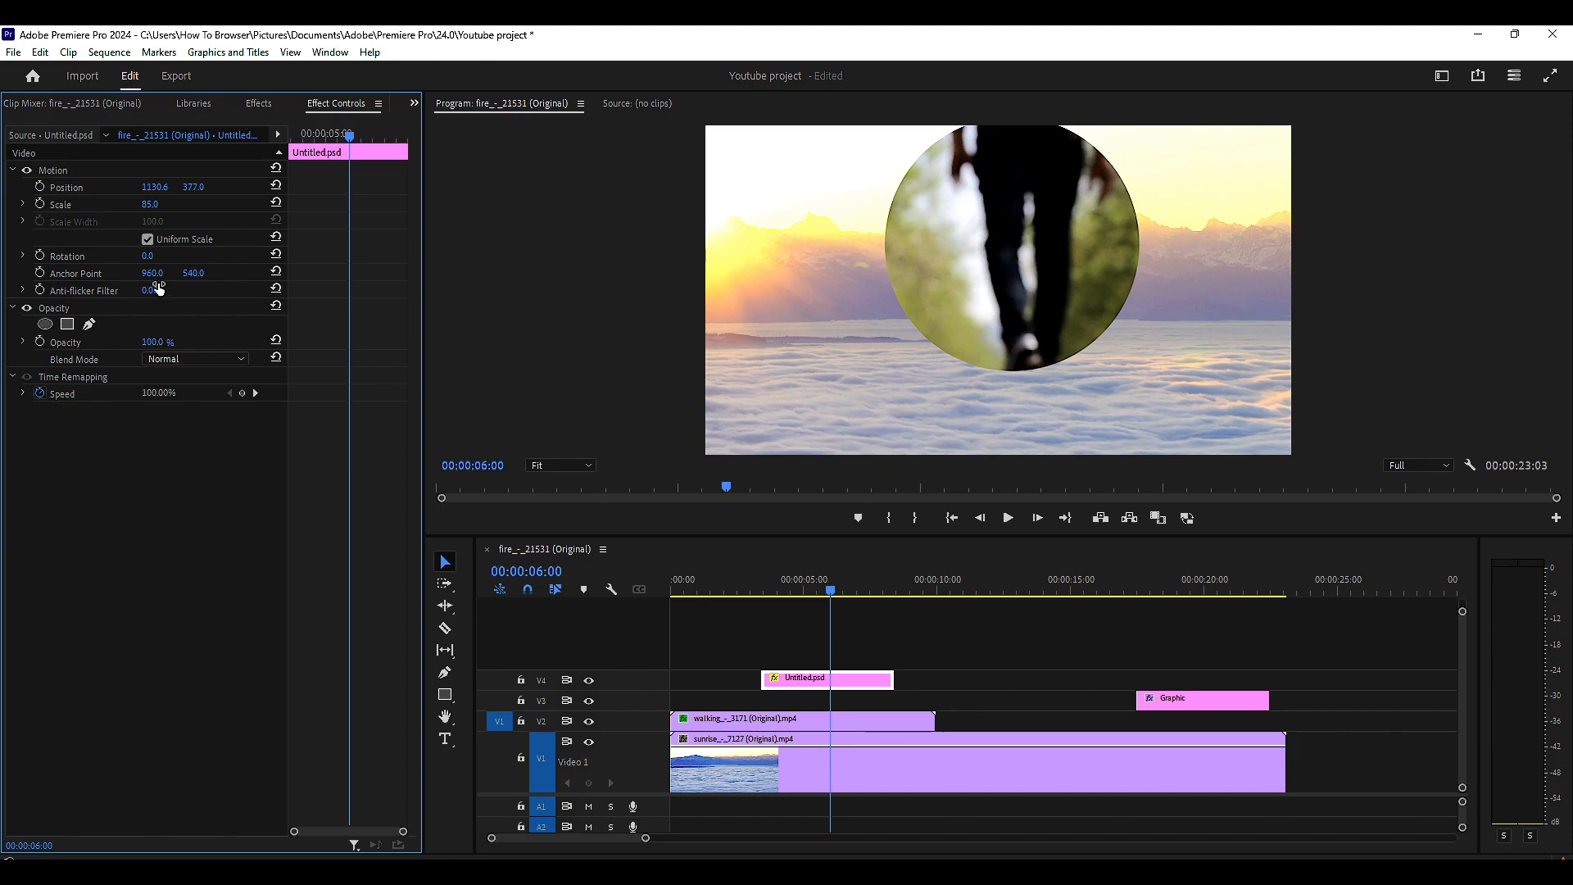
left_click_drag(148, 256, 210, 205)
left_click(148, 238)
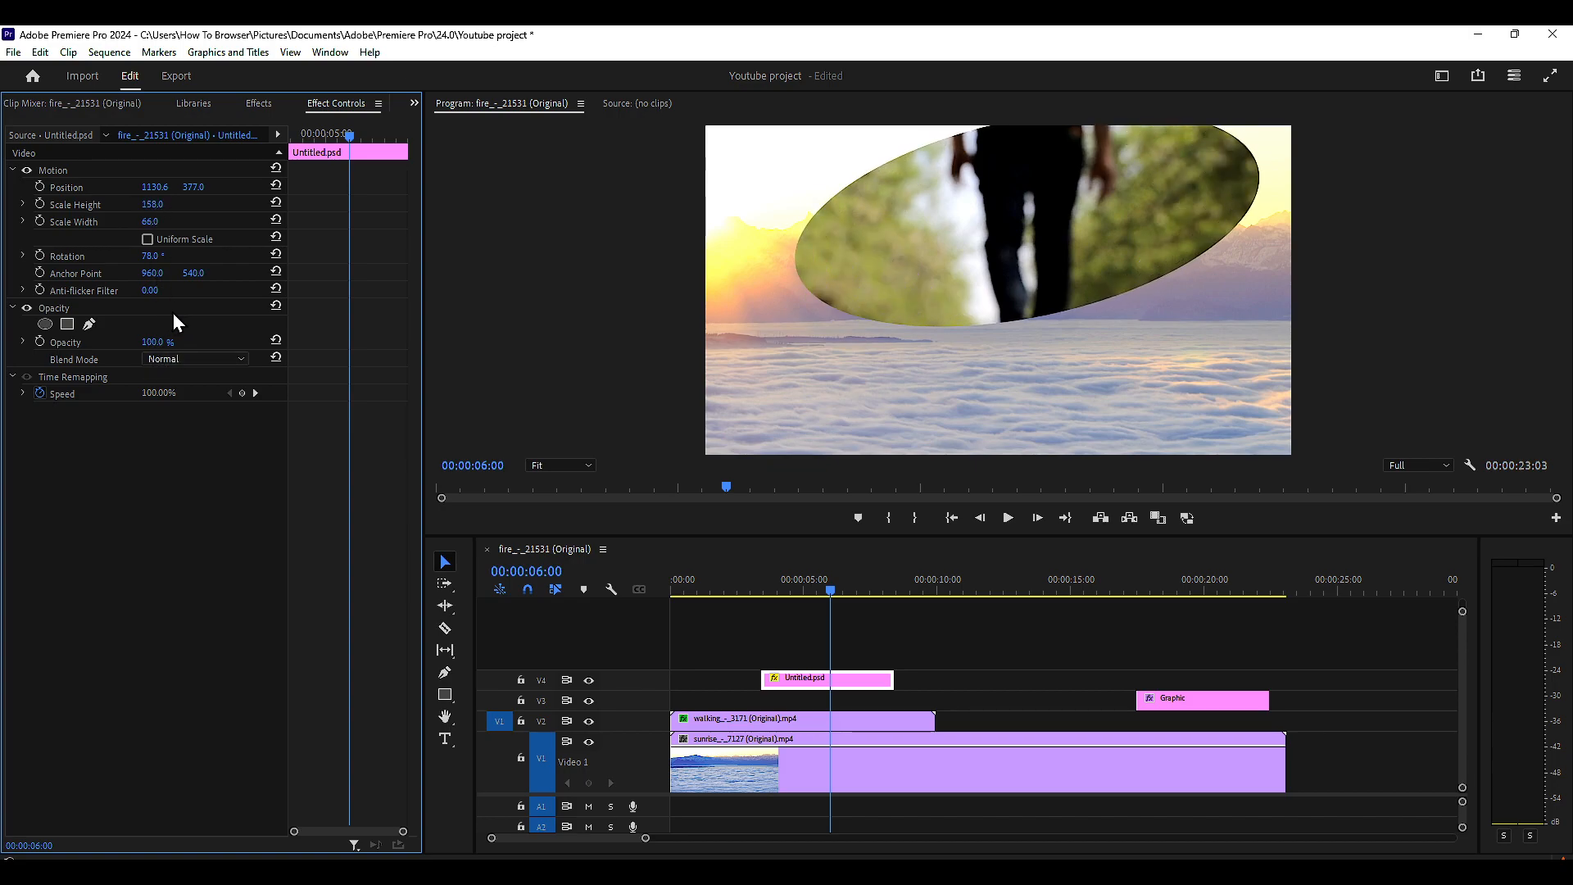
Try several blend modes on the Untitled.psd matte, including Dissolve and Multiply.
left_click(186, 359)
left_click(171, 388)
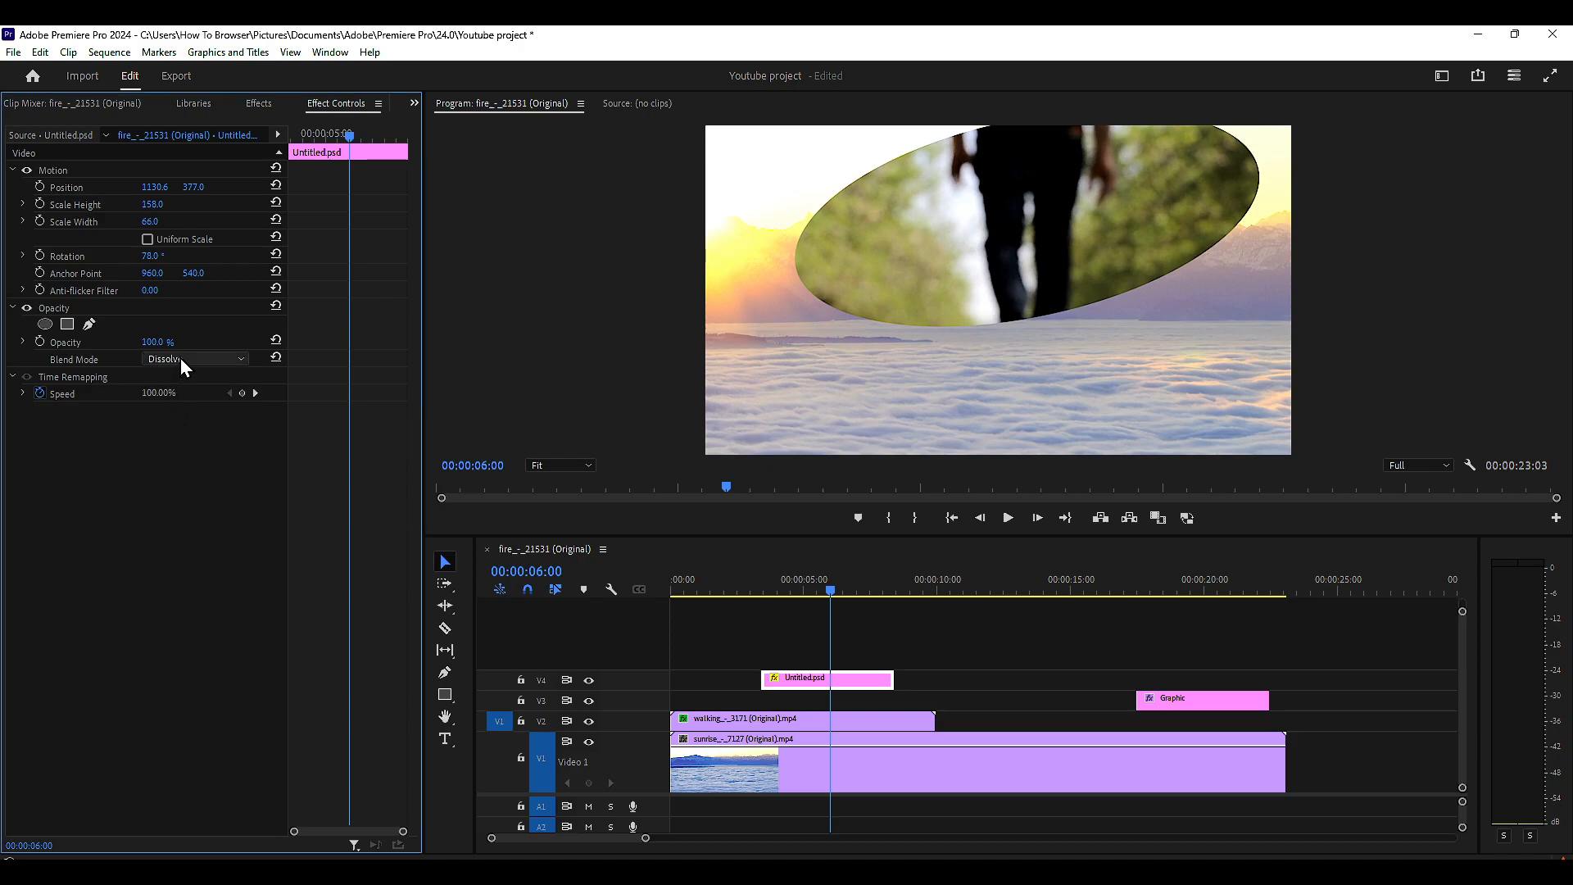
left_click(180, 358)
left_click(185, 487)
left_click(177, 358)
left_click(185, 389)
left_click(185, 360)
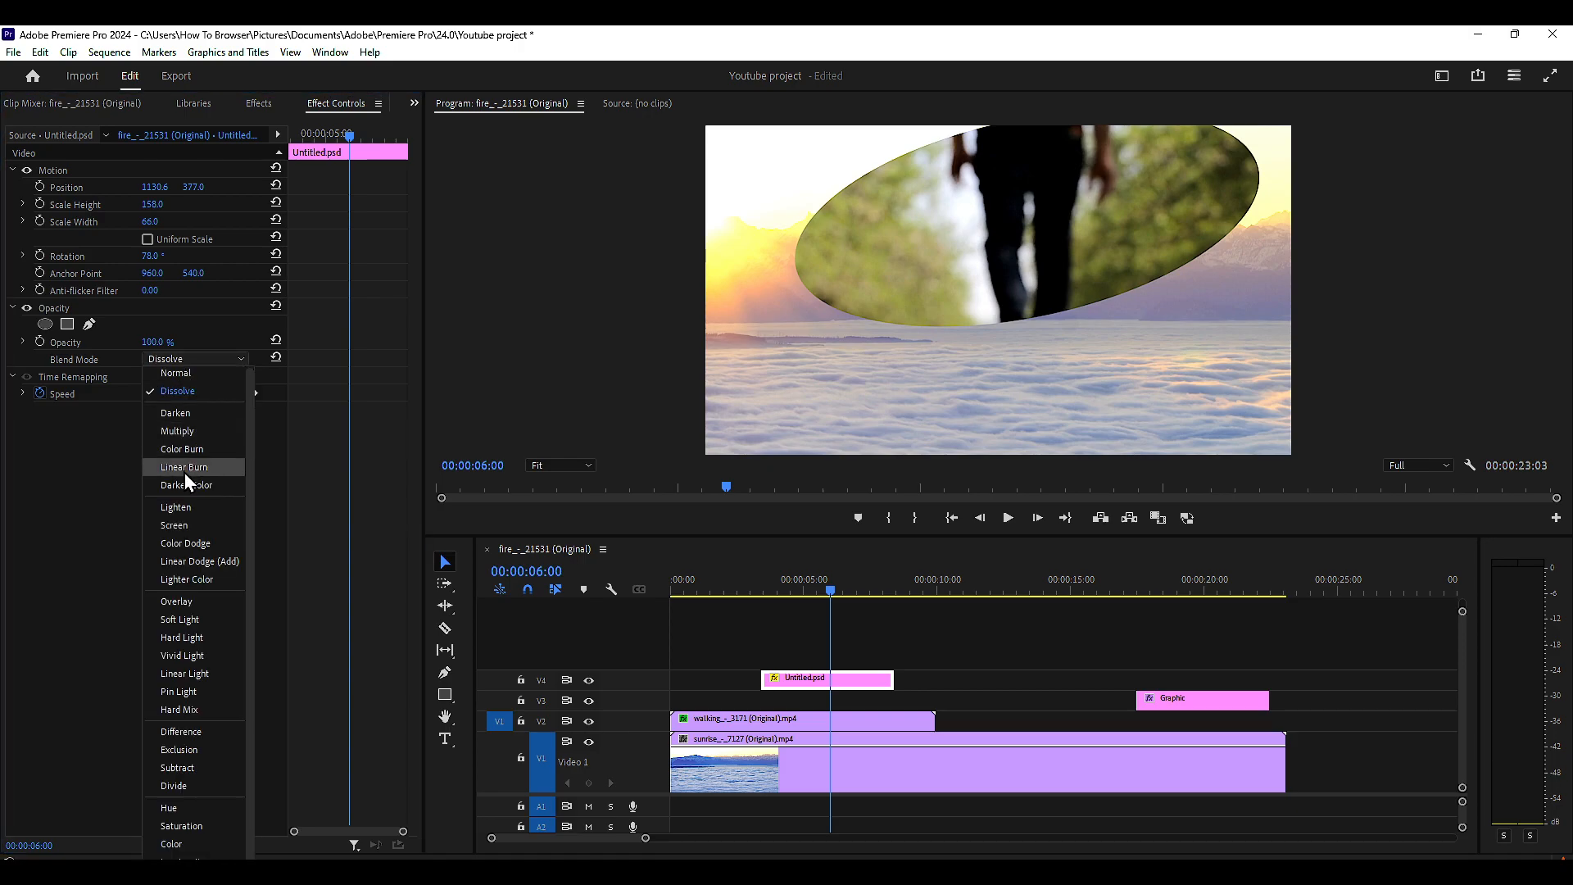
left_click(177, 429)
left_click(174, 360)
left_click(163, 621)
left_click(174, 359)
left_click(178, 373)
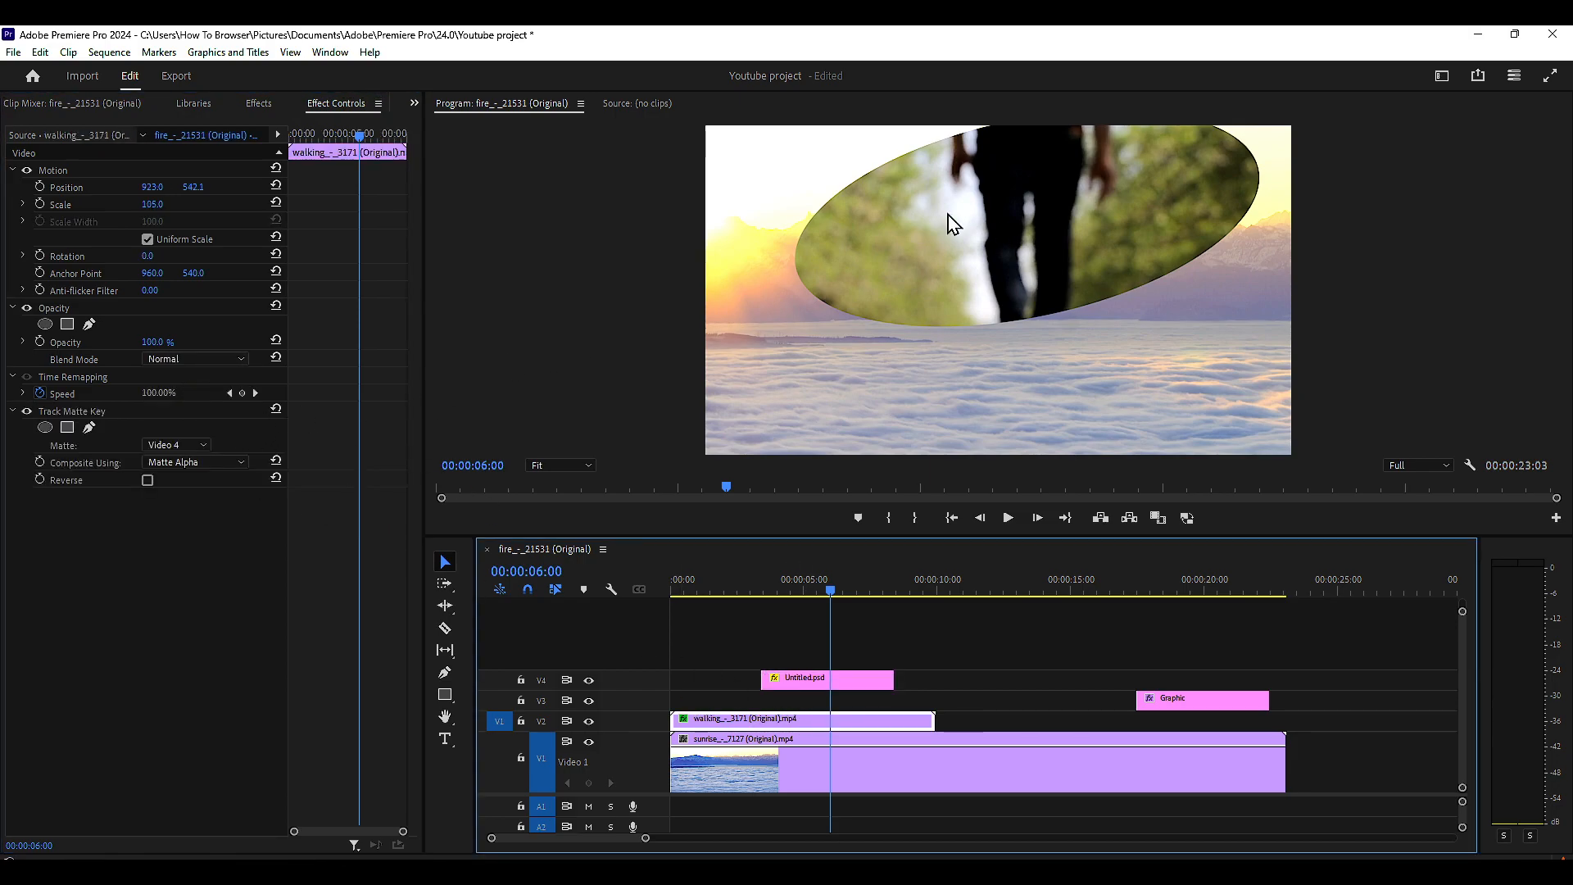
Try scaling the walking clip on V2 down to 70 and moving it to position 1379.0, 336.1.
left_click(154, 216)
left_click_drag(161, 204, 21, 188)
left_click_drag(164, 188, 16, 217)
left_click_drag(149, 204, 181, 210)
left_click(147, 238)
Undo the scale and position changes of the walking clip.
key("ctrl+z")
key("ctrl+z")
key("ctrl+z")
key("ctrl+z")
key("ctrl+z")
key("ctrl+z")
key("ctrl+z")
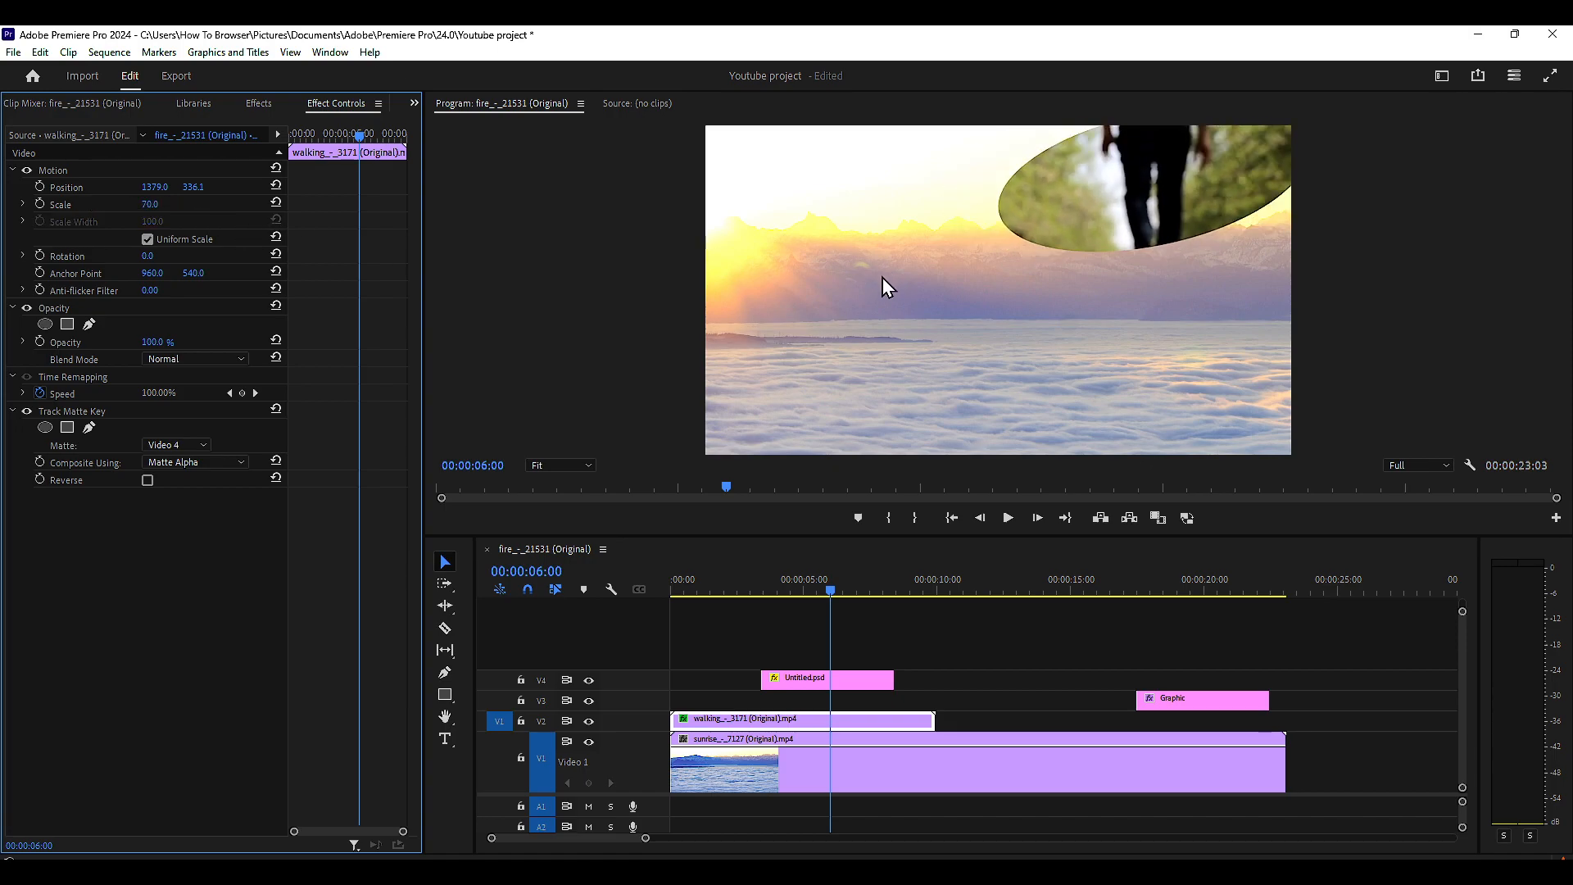
key("ctrl+z")
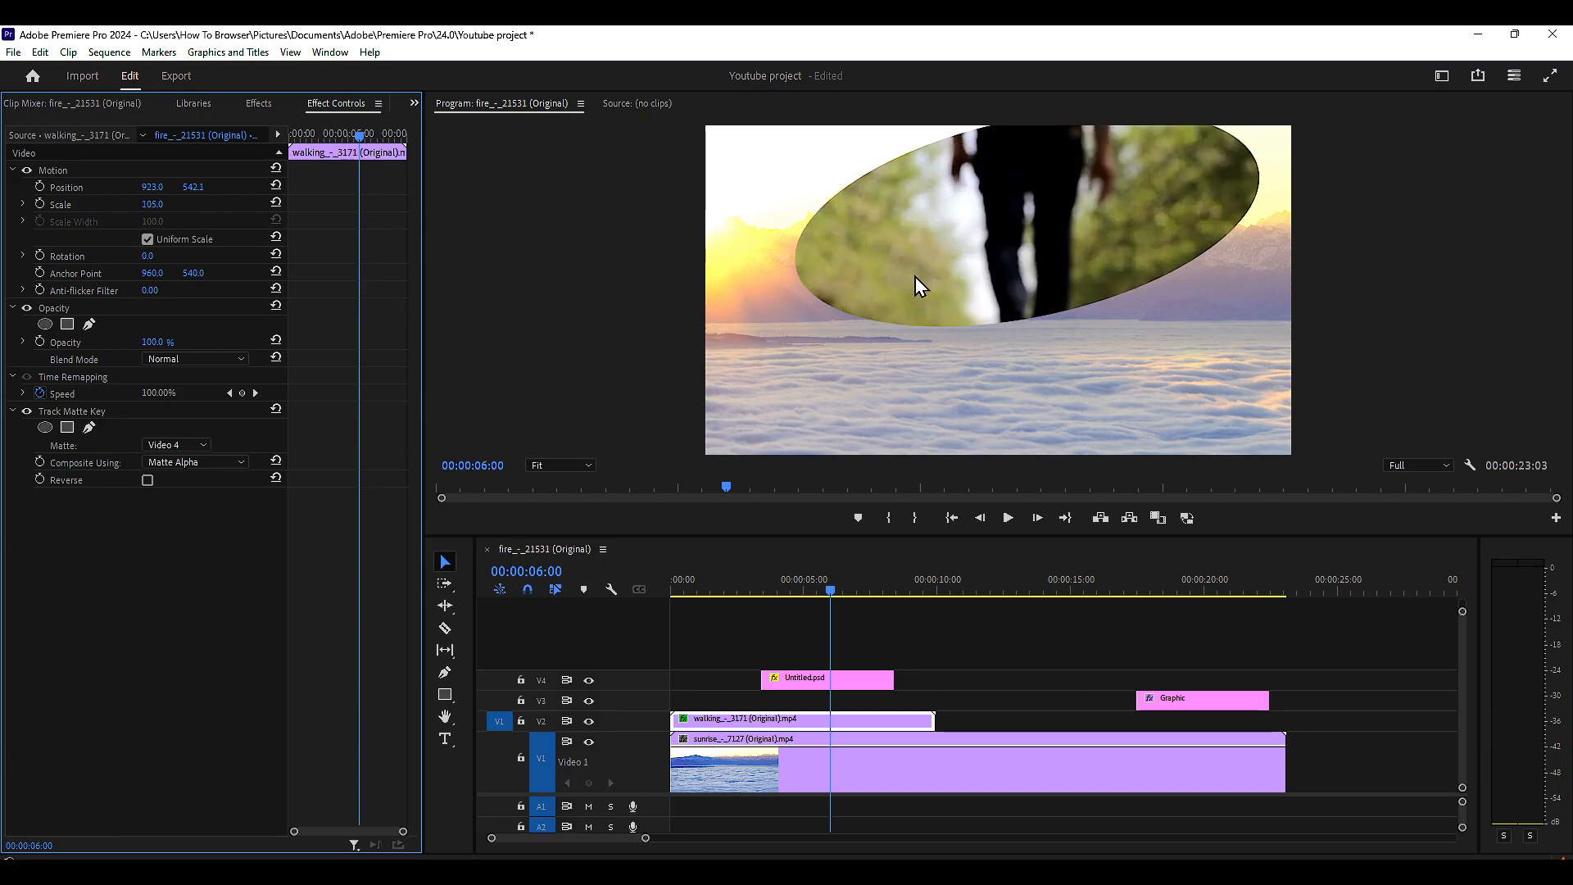
Turn uniform scale back on for Untitled.psd, reduce its scale to 61, and reposition the circle near the frame's center.
left_click(795, 680)
left_click(147, 238)
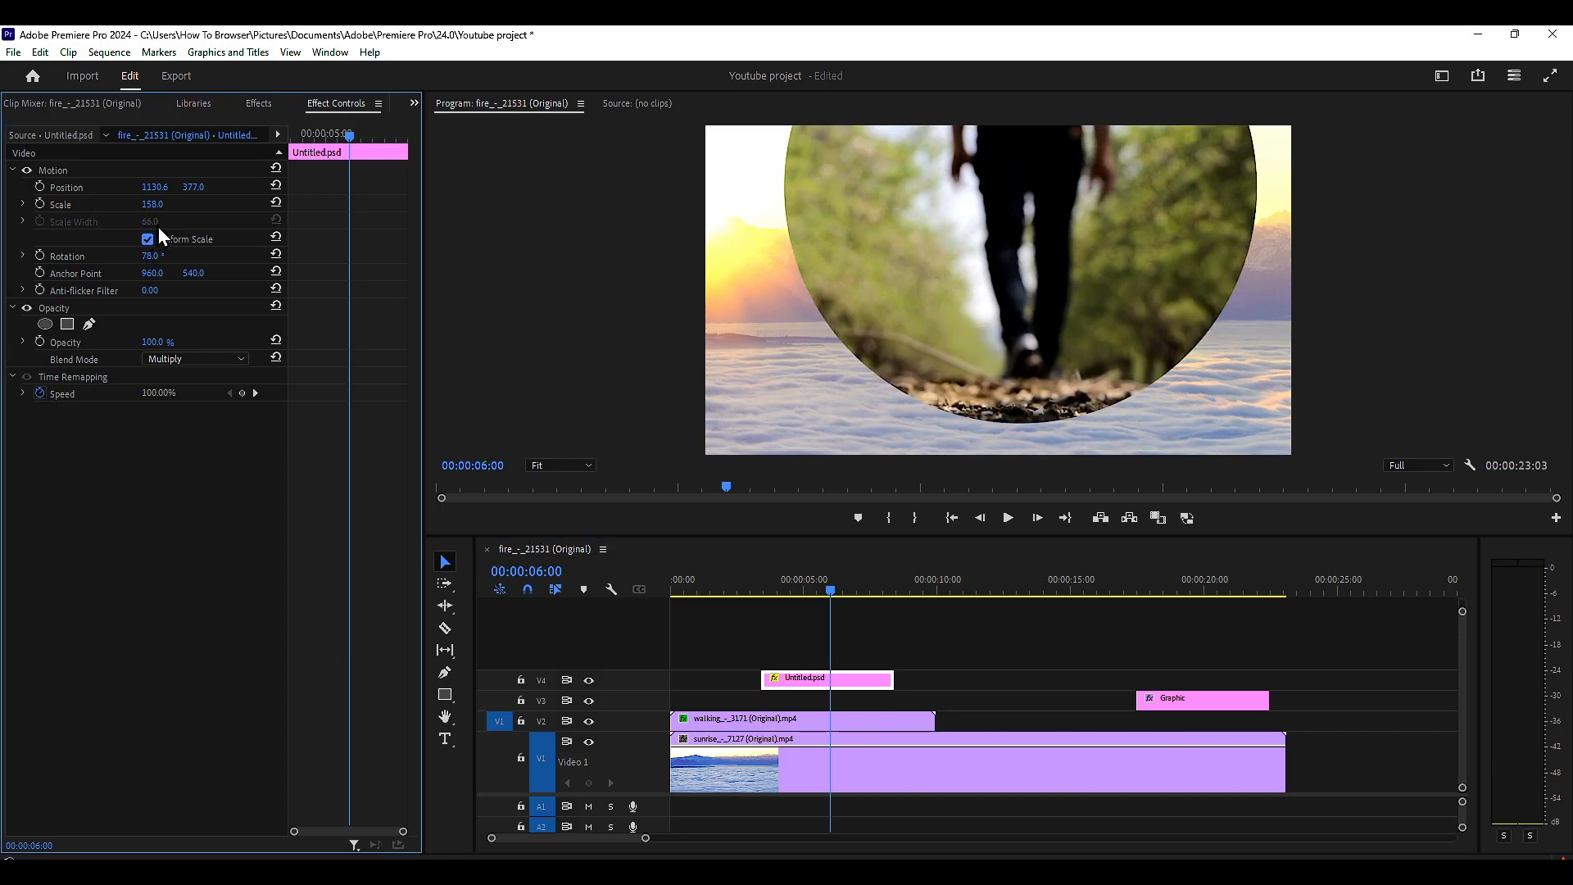
left_click_drag(250, 204, 0, 188)
left_click_drag(199, 188, 286, 188)
left_click_drag(139, 187, 555, 463)
Enlarge the Untitled.psd circle directly in the frame to a scale of 95.8 and move it to position 1122.8, 656.0.
left_click(770, 740)
left_click(991, 264)
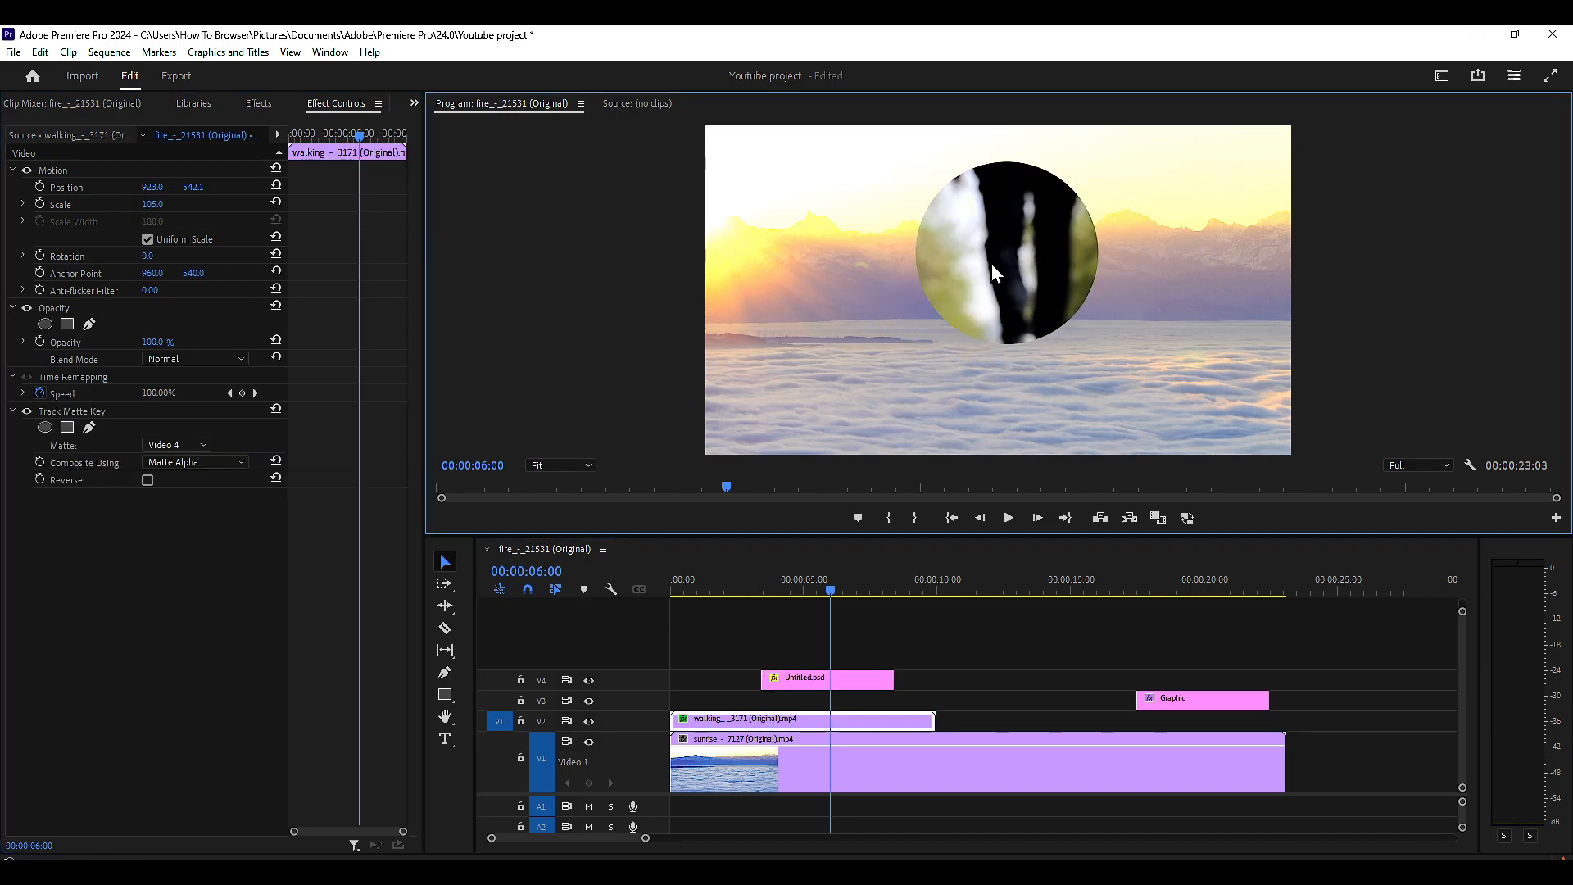
left_click_drag(973, 256, 945, 305)
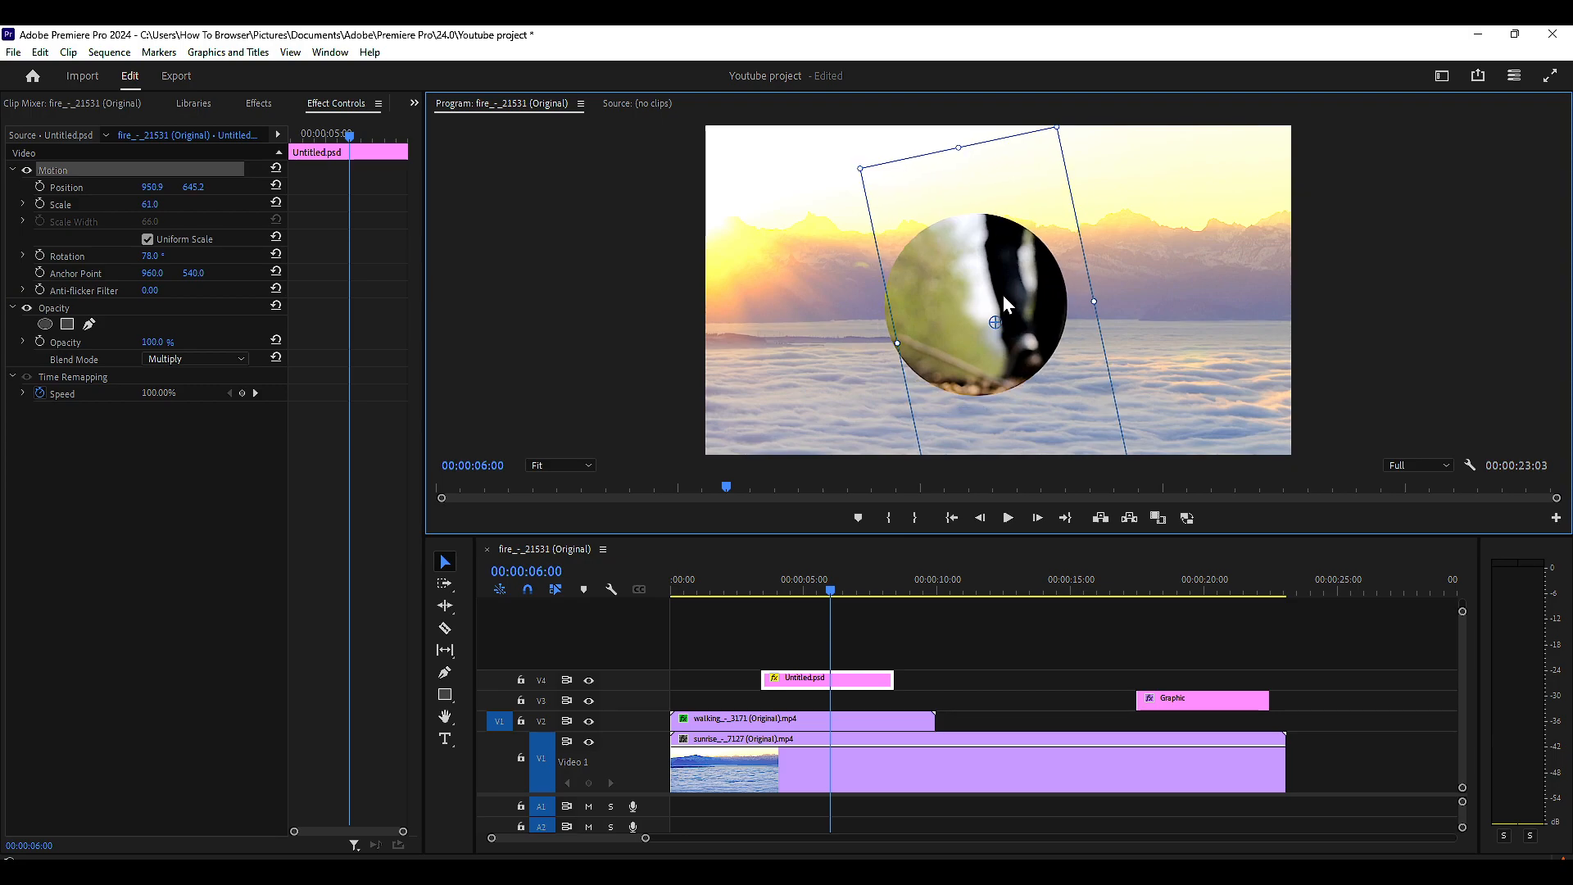
left_click_drag(1093, 301, 1148, 288)
left_click_drag(1019, 316, 1068, 319)
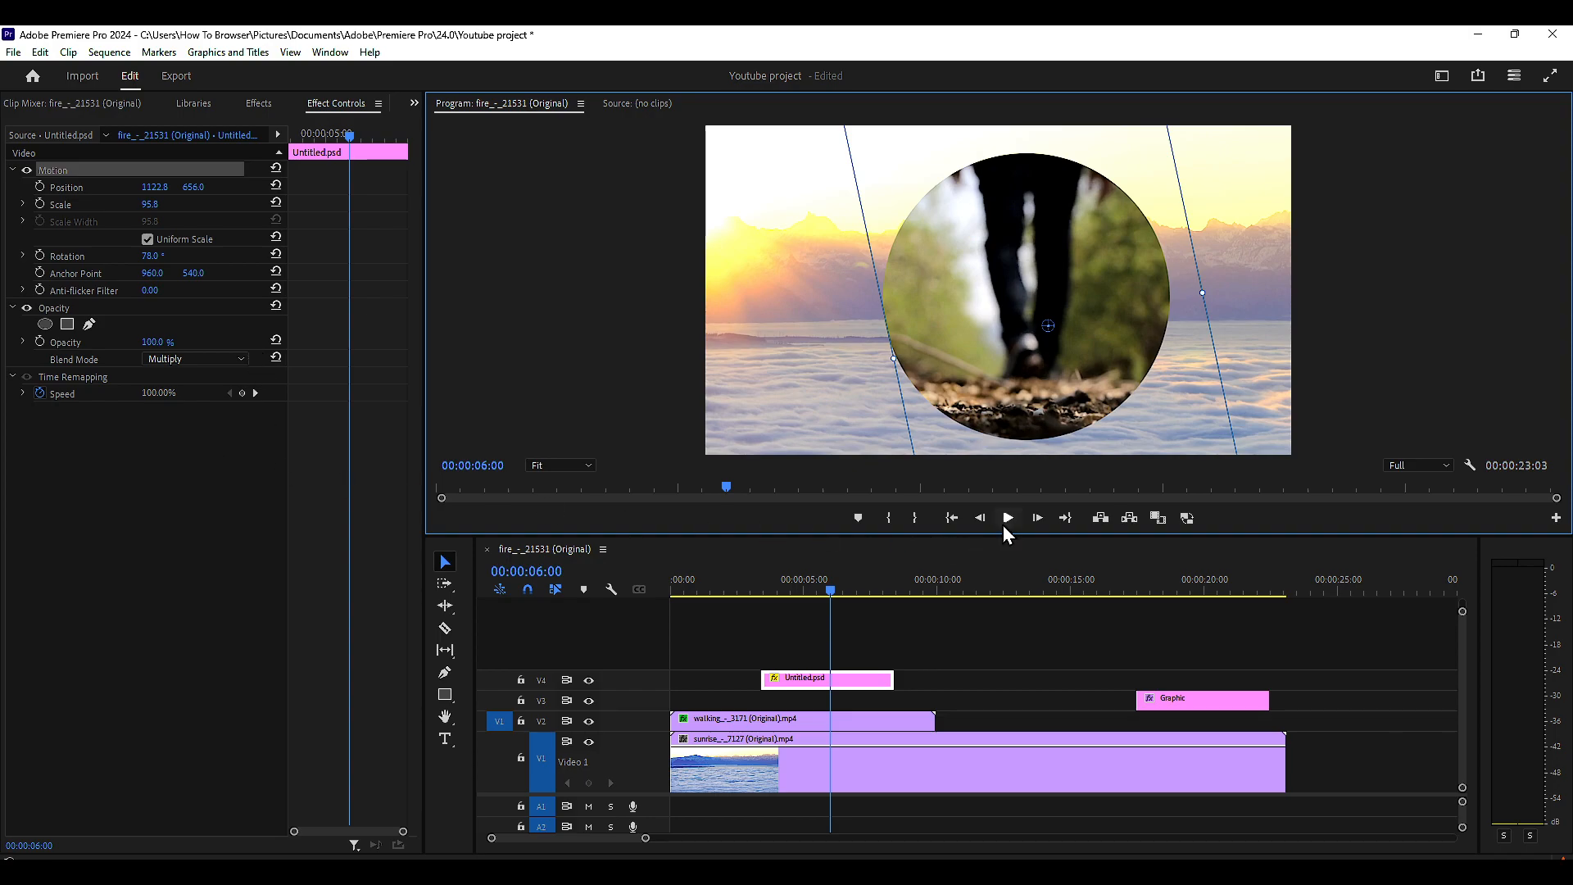
Move the playhead to 00:00:06:04, search the effects for "off", and apply Offset to the walking clip on V2.
left_click(814, 588)
left_click(942, 643)
left_click(835, 593)
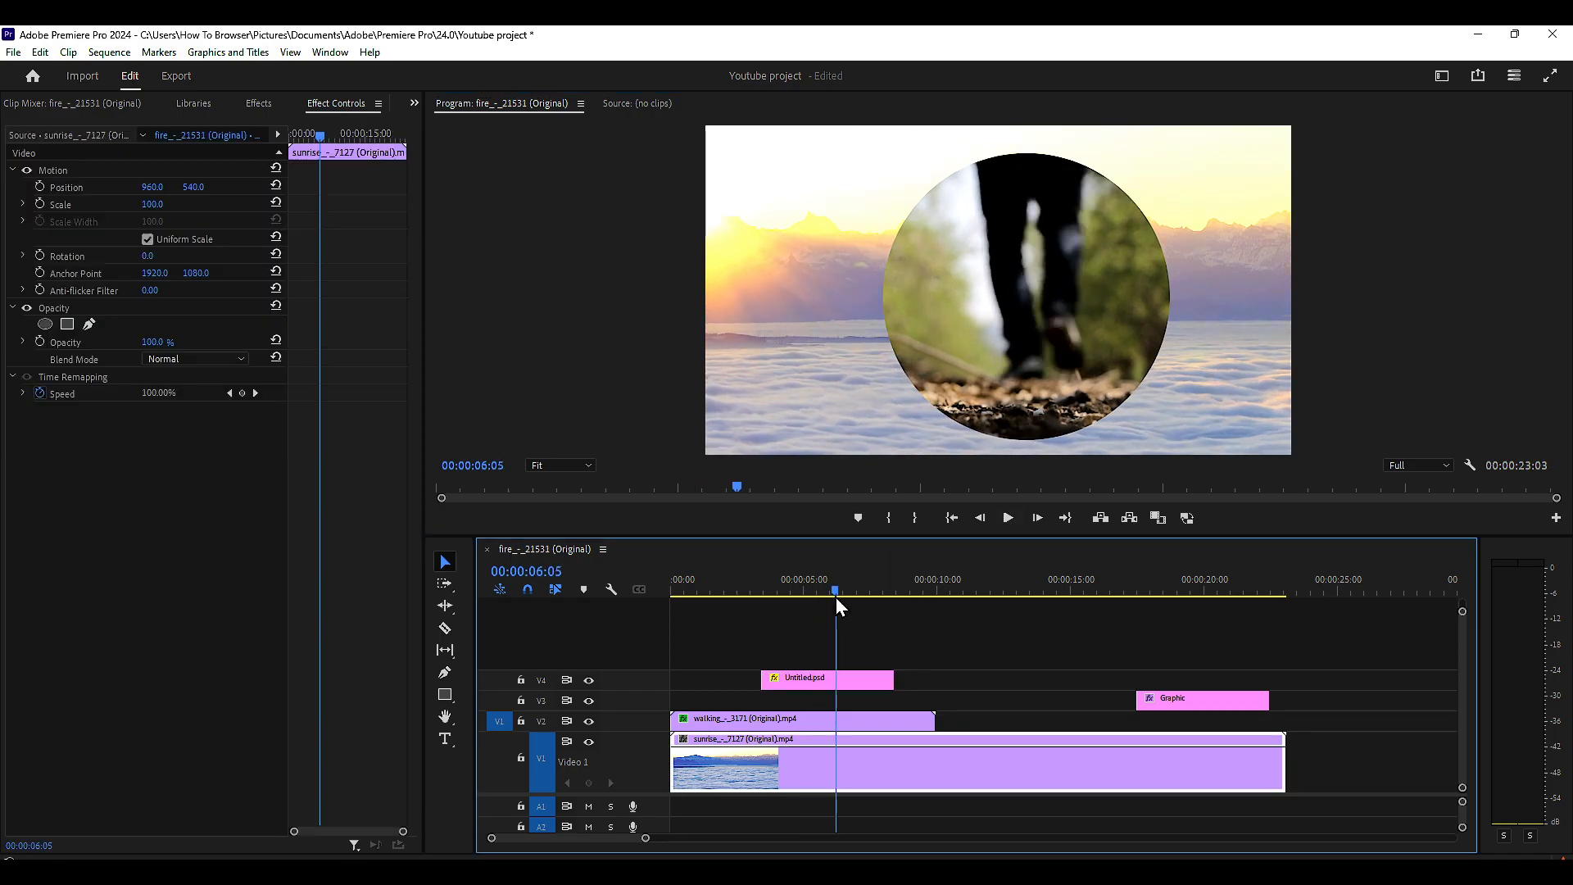
left_click(828, 719)
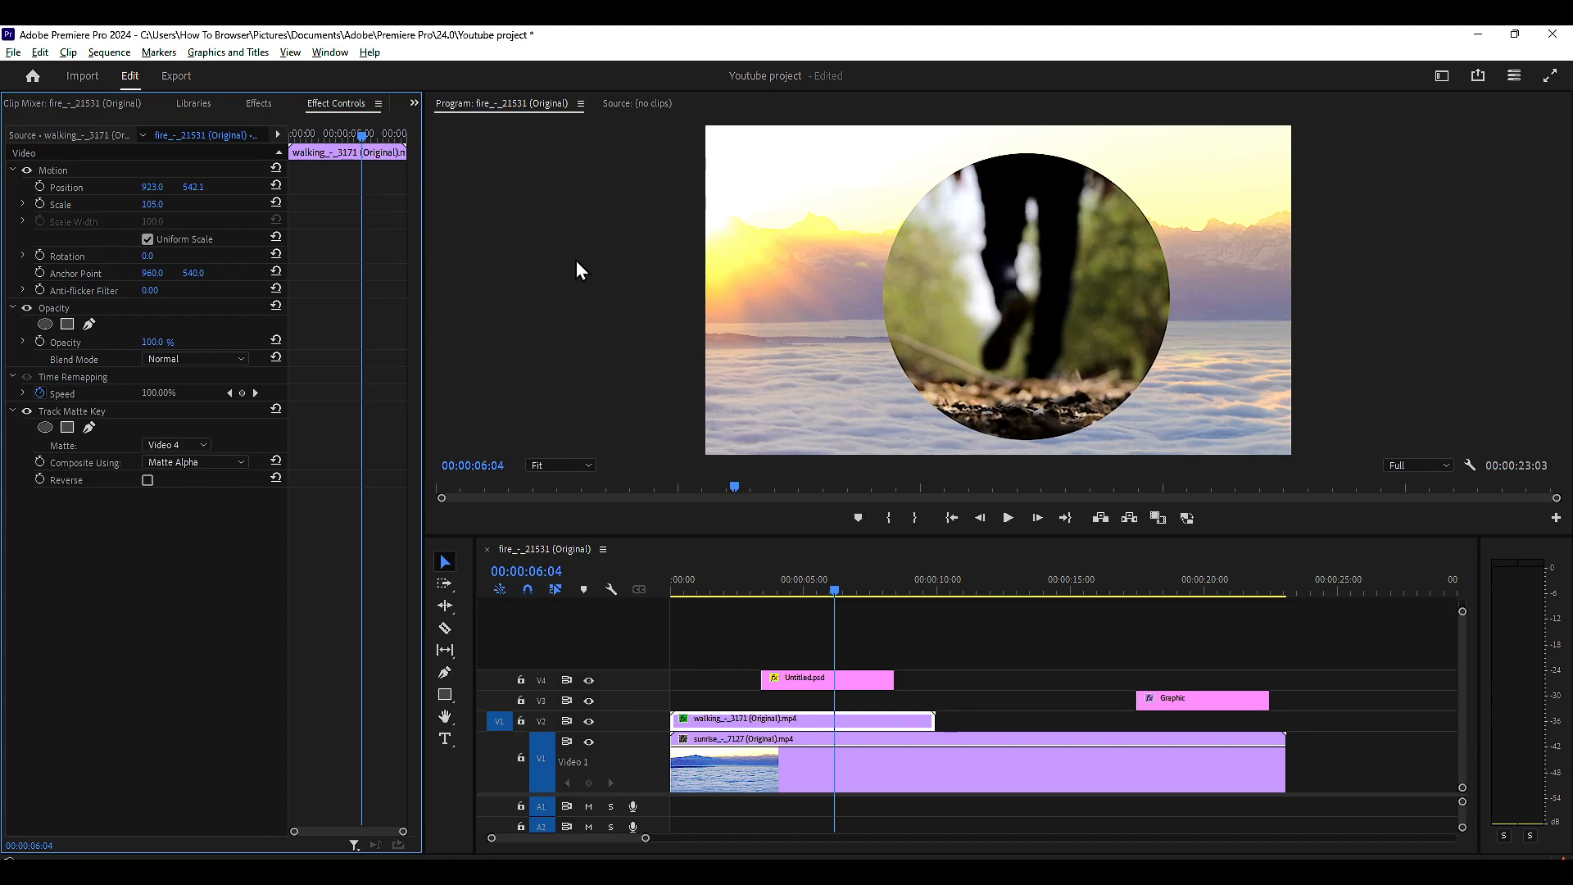
left_click(259, 103)
left_click(99, 123)
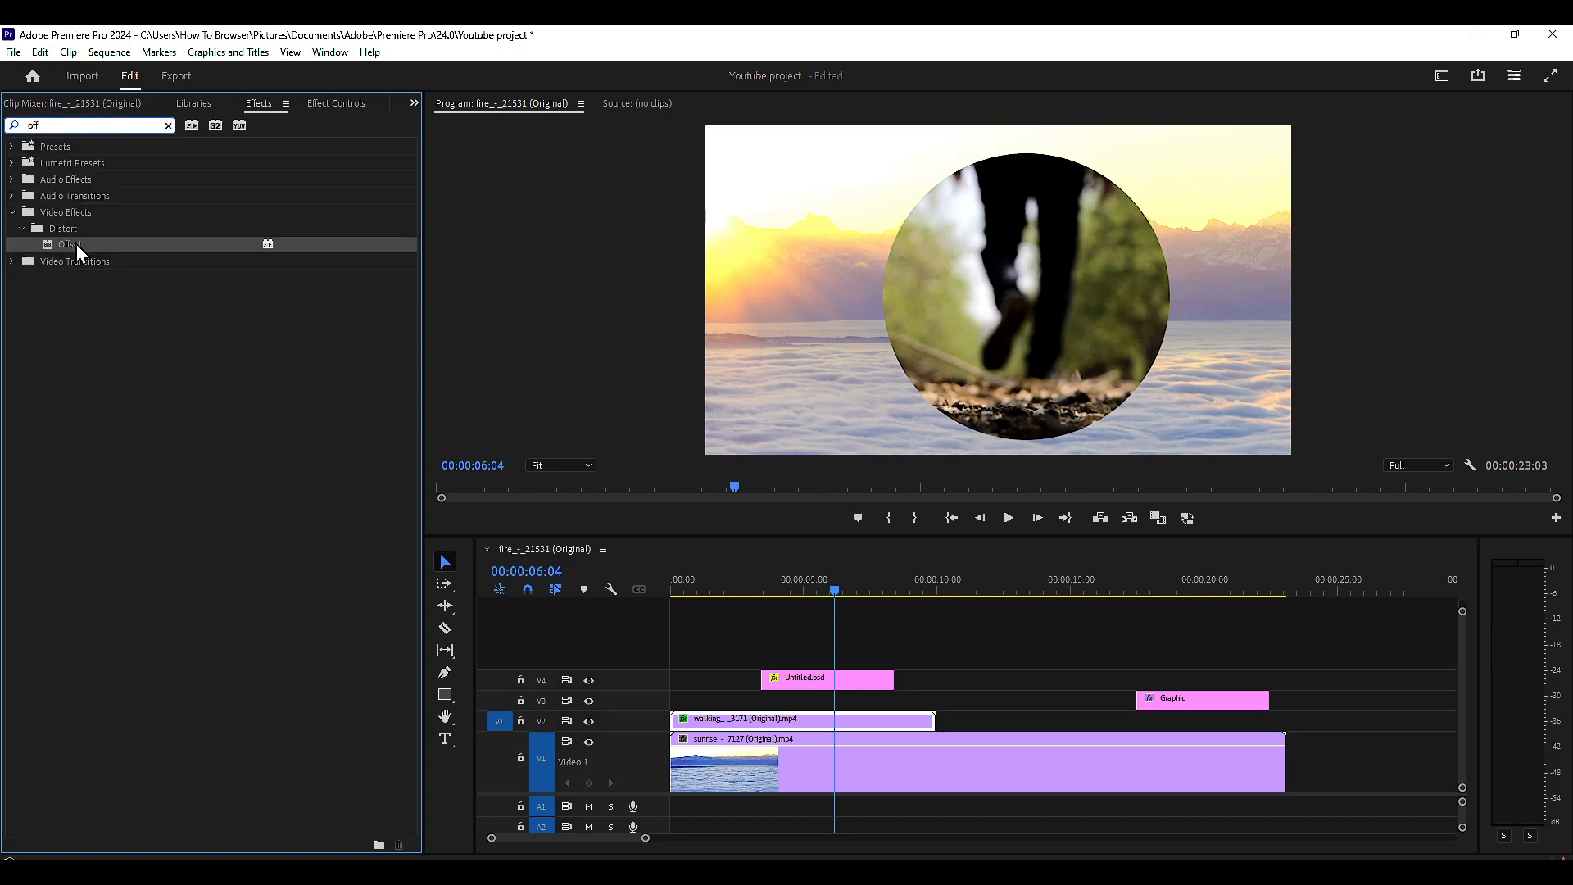
left_click_drag(77, 246, 240, 275)
left_click_drag(75, 245, 818, 719)
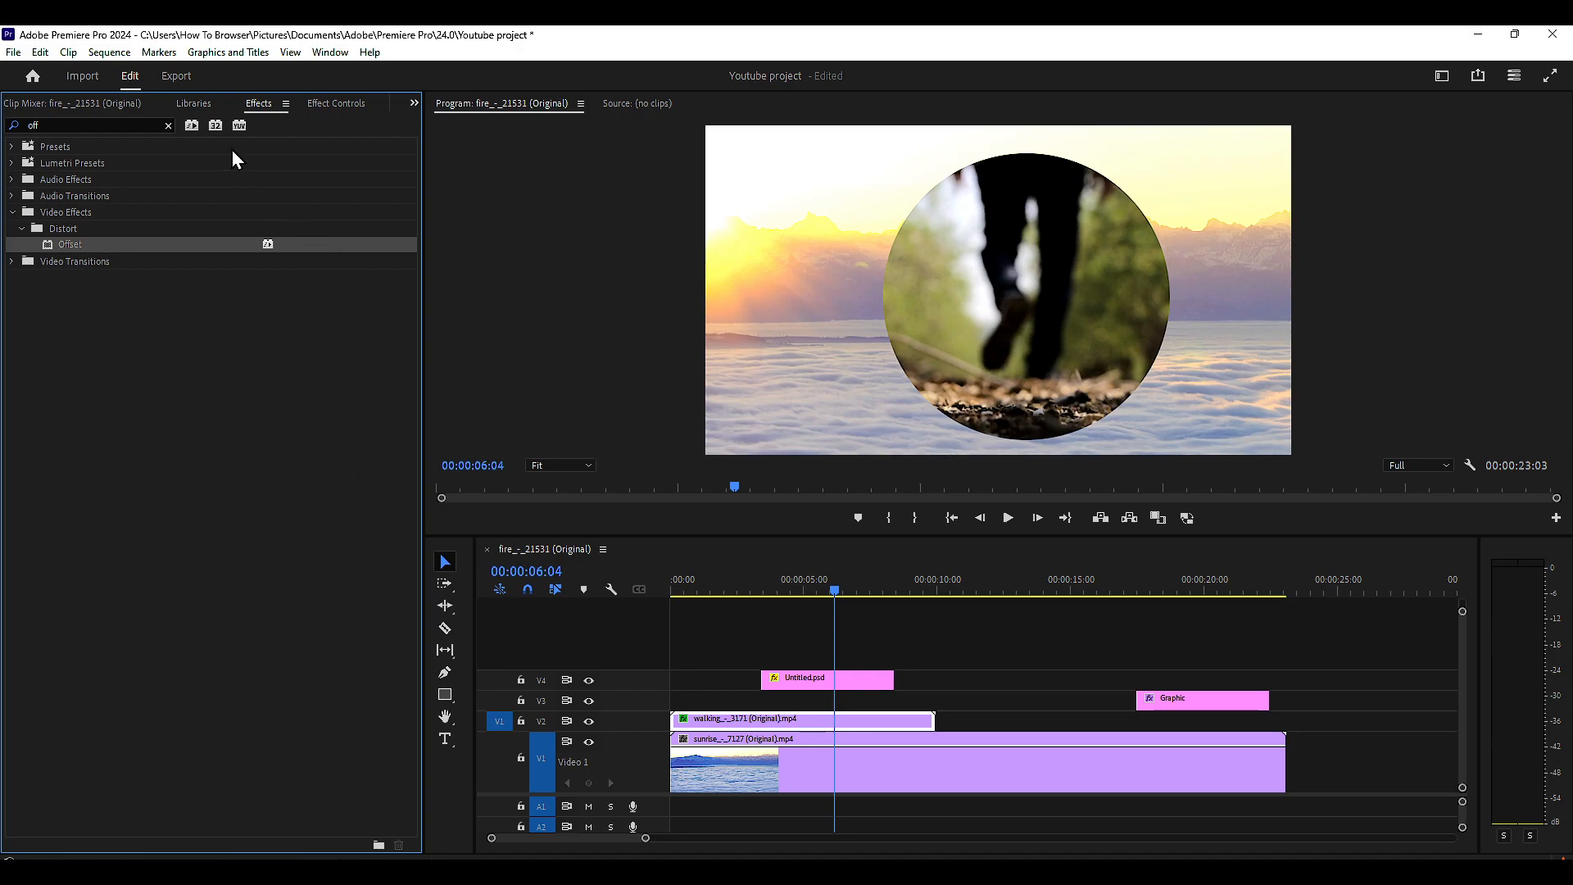
Place the walking clip's Offset effect above Track Matte Key and shift its center to 954.0, 545.0.
left_click(336, 104)
left_click(50, 495)
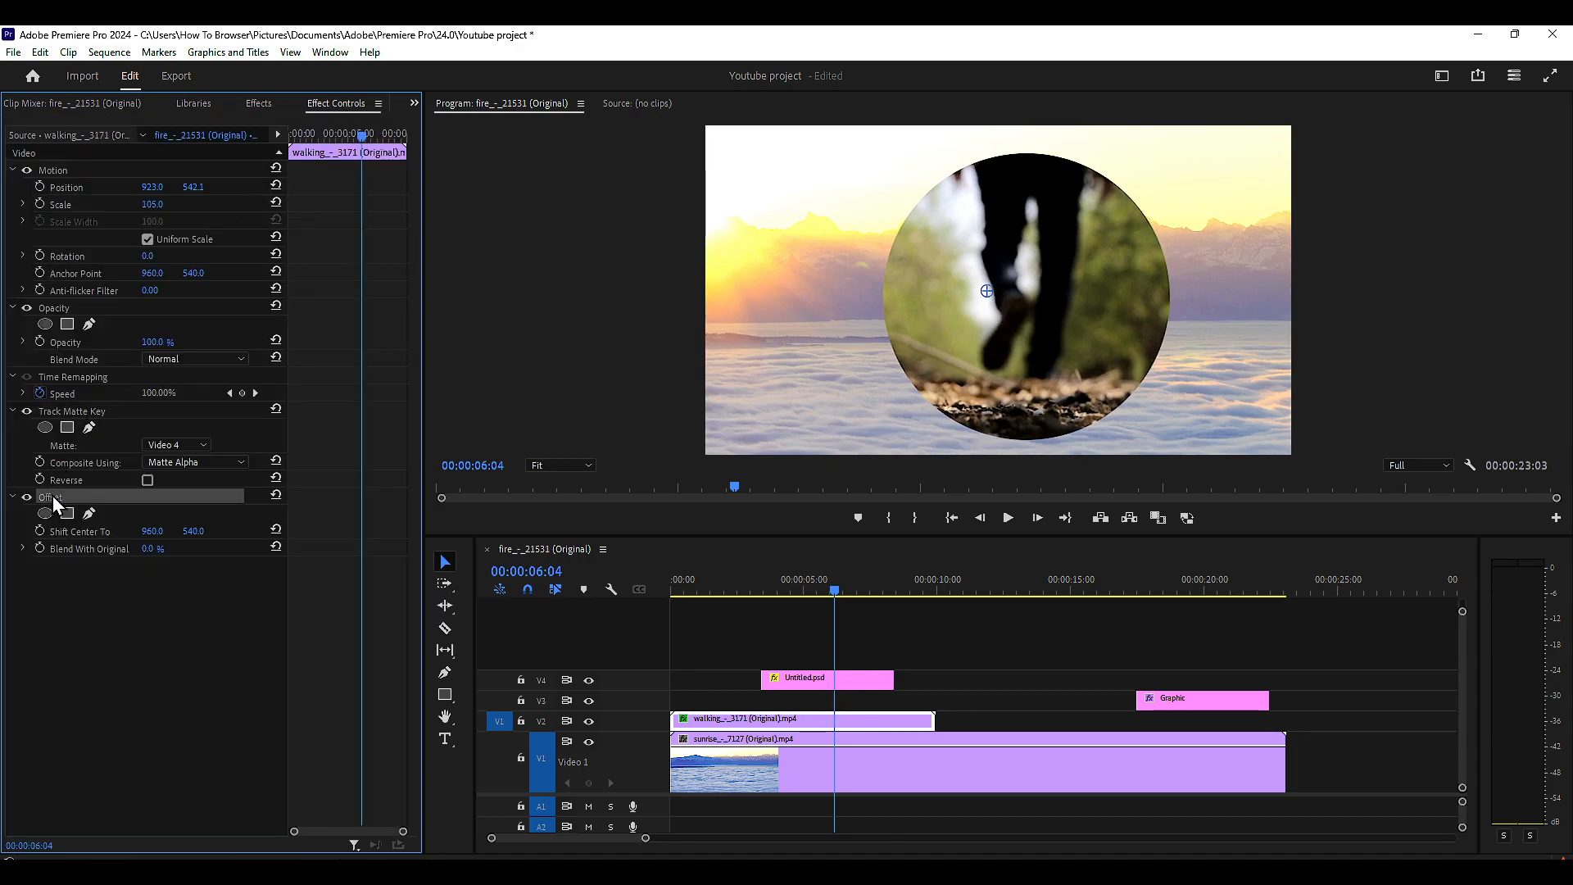
left_click_drag(94, 419, 99, 420)
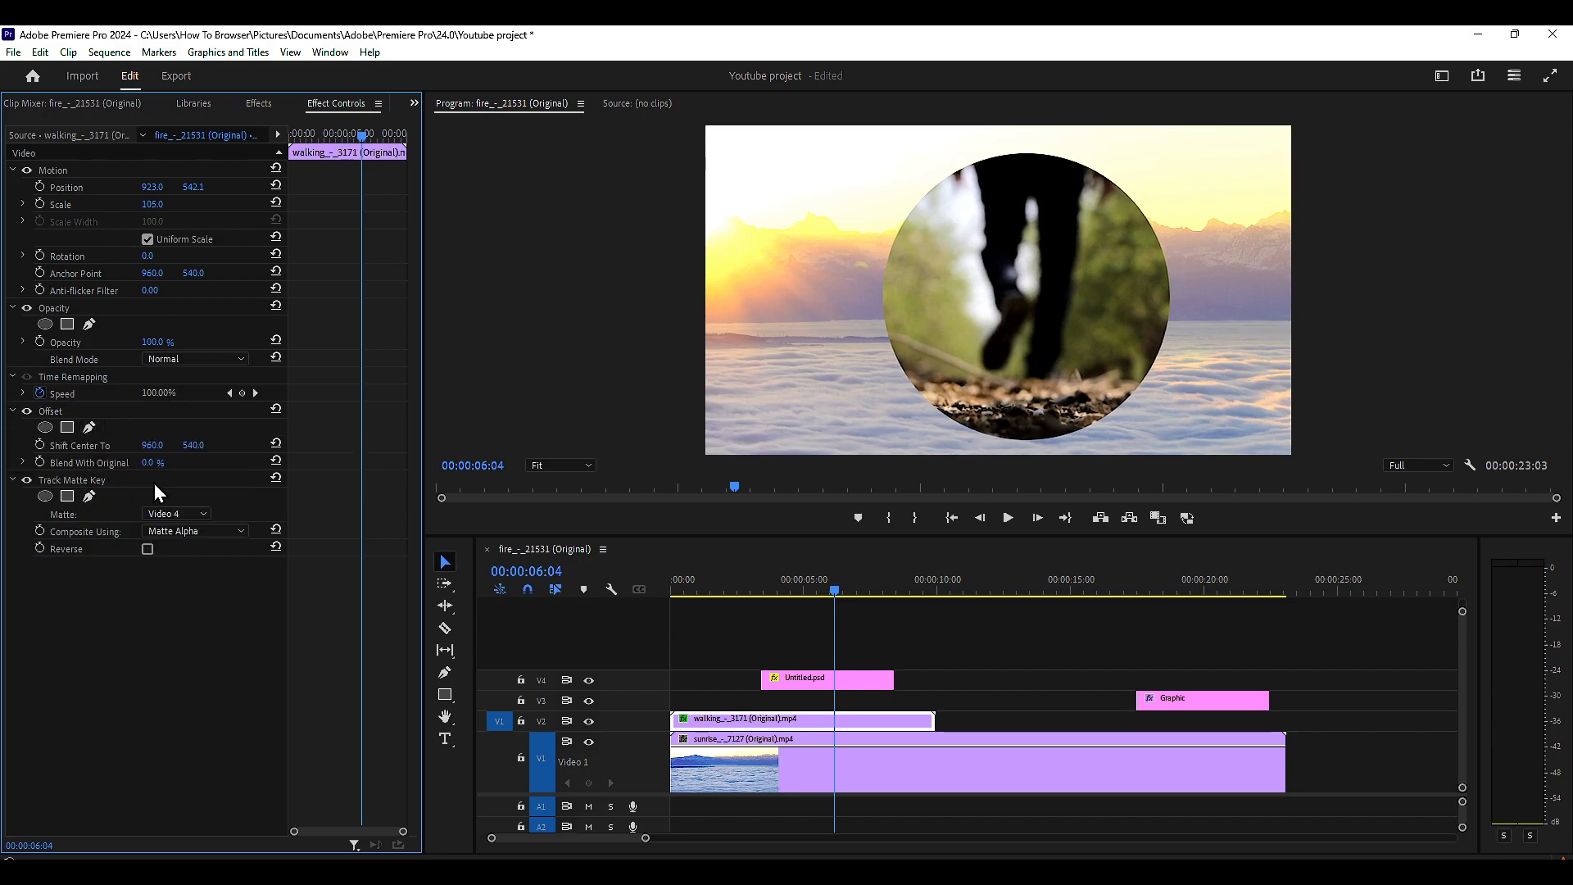
mouse_move(151, 447)
left_mouse_down()
mouse_move(574, 446)
mouse_move(86, 447)
mouse_move(216, 447)
mouse_move(189, 447)
mouse_move(230, 464)
mouse_move(147, 464)
left_mouse_up()
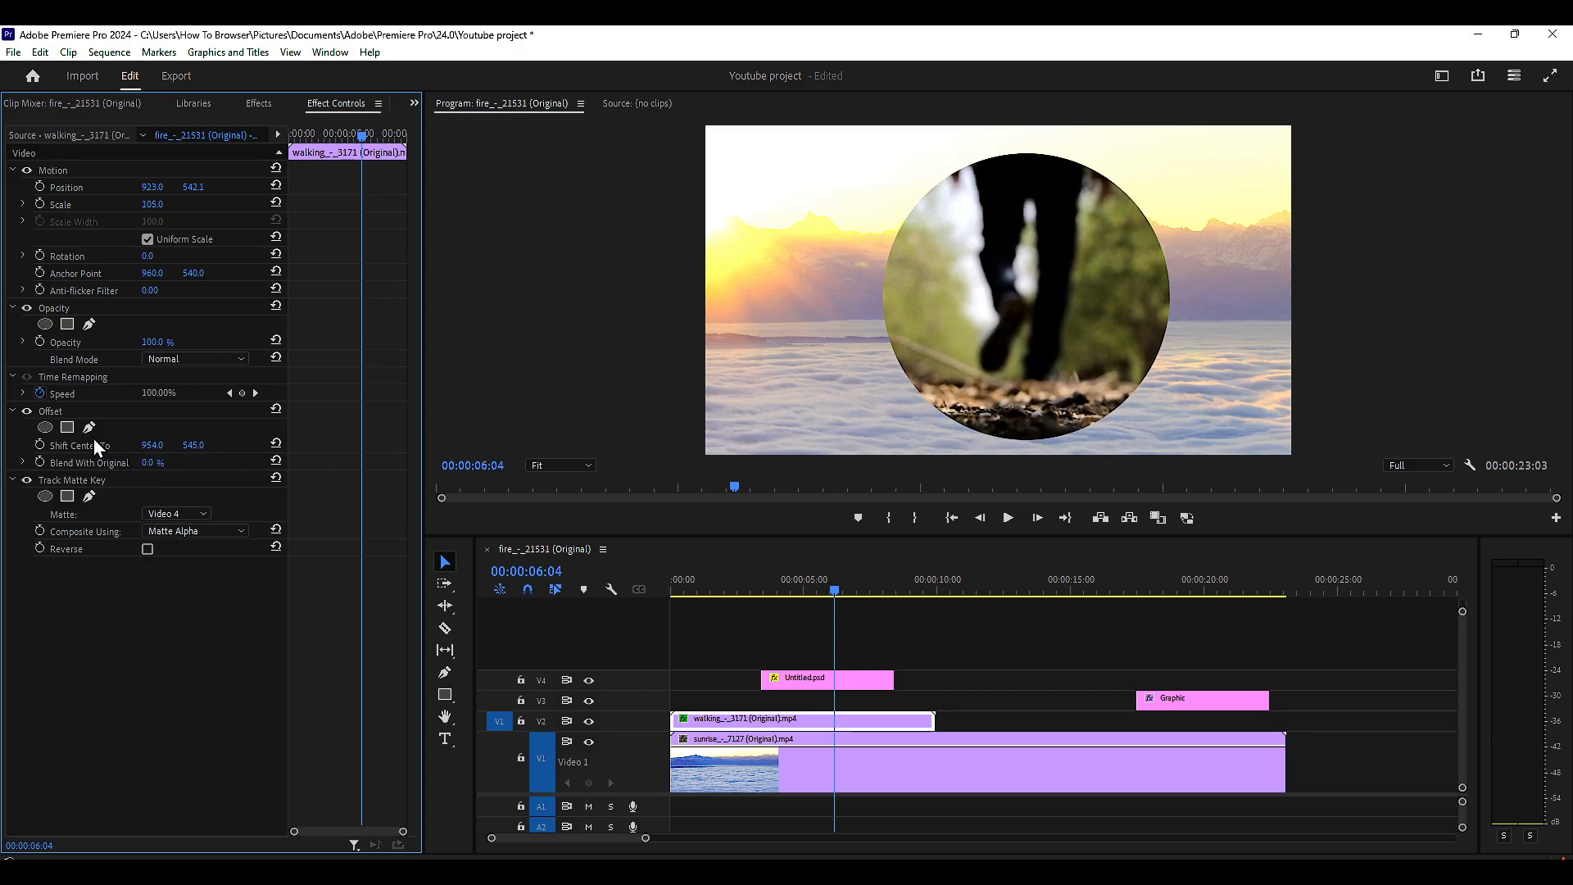
Move the Offset effect back below Track Matte Key and shift its center to 867.0, 547.0.
left_click_drag(55, 413, 44, 531)
left_click_drag(196, 531, 161, 532)
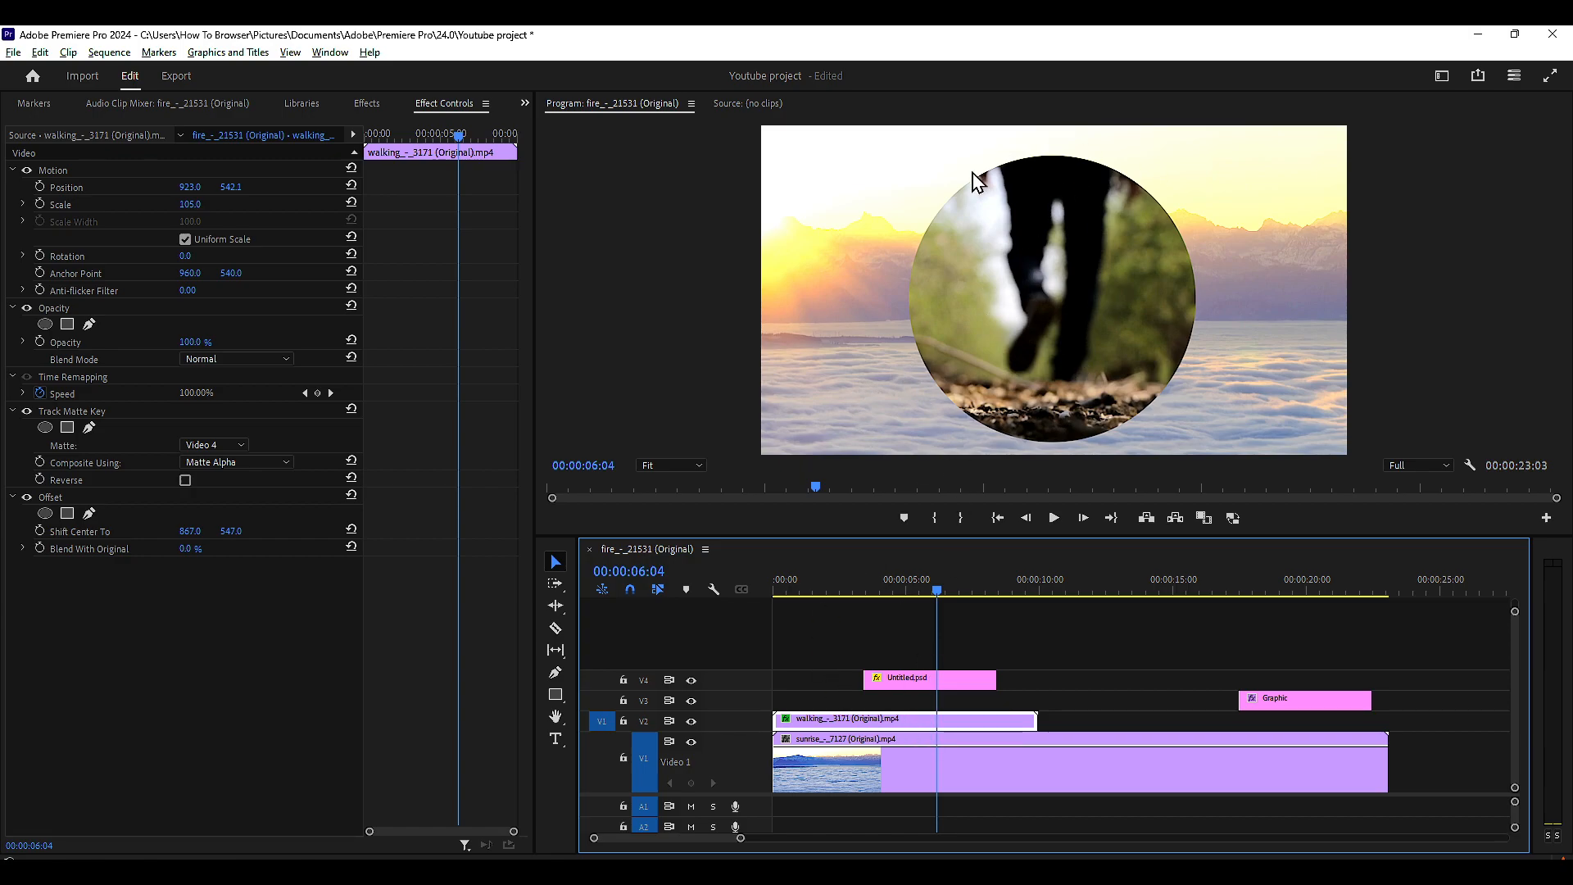
Delete the Untitled.psd clip from V4.
left_click(906, 686)
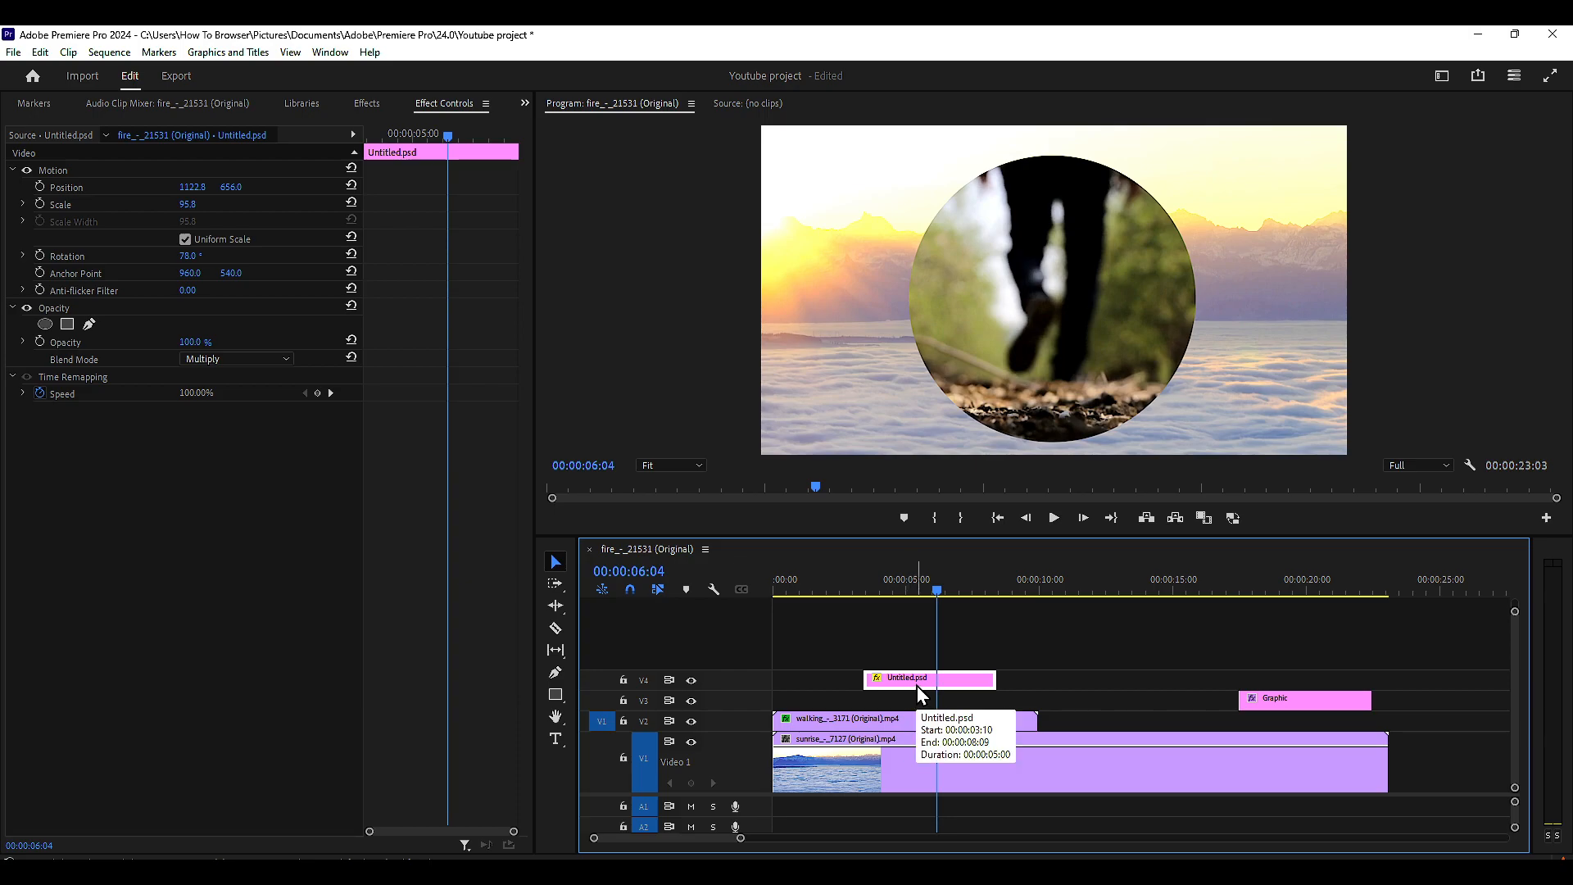
key("Delete")
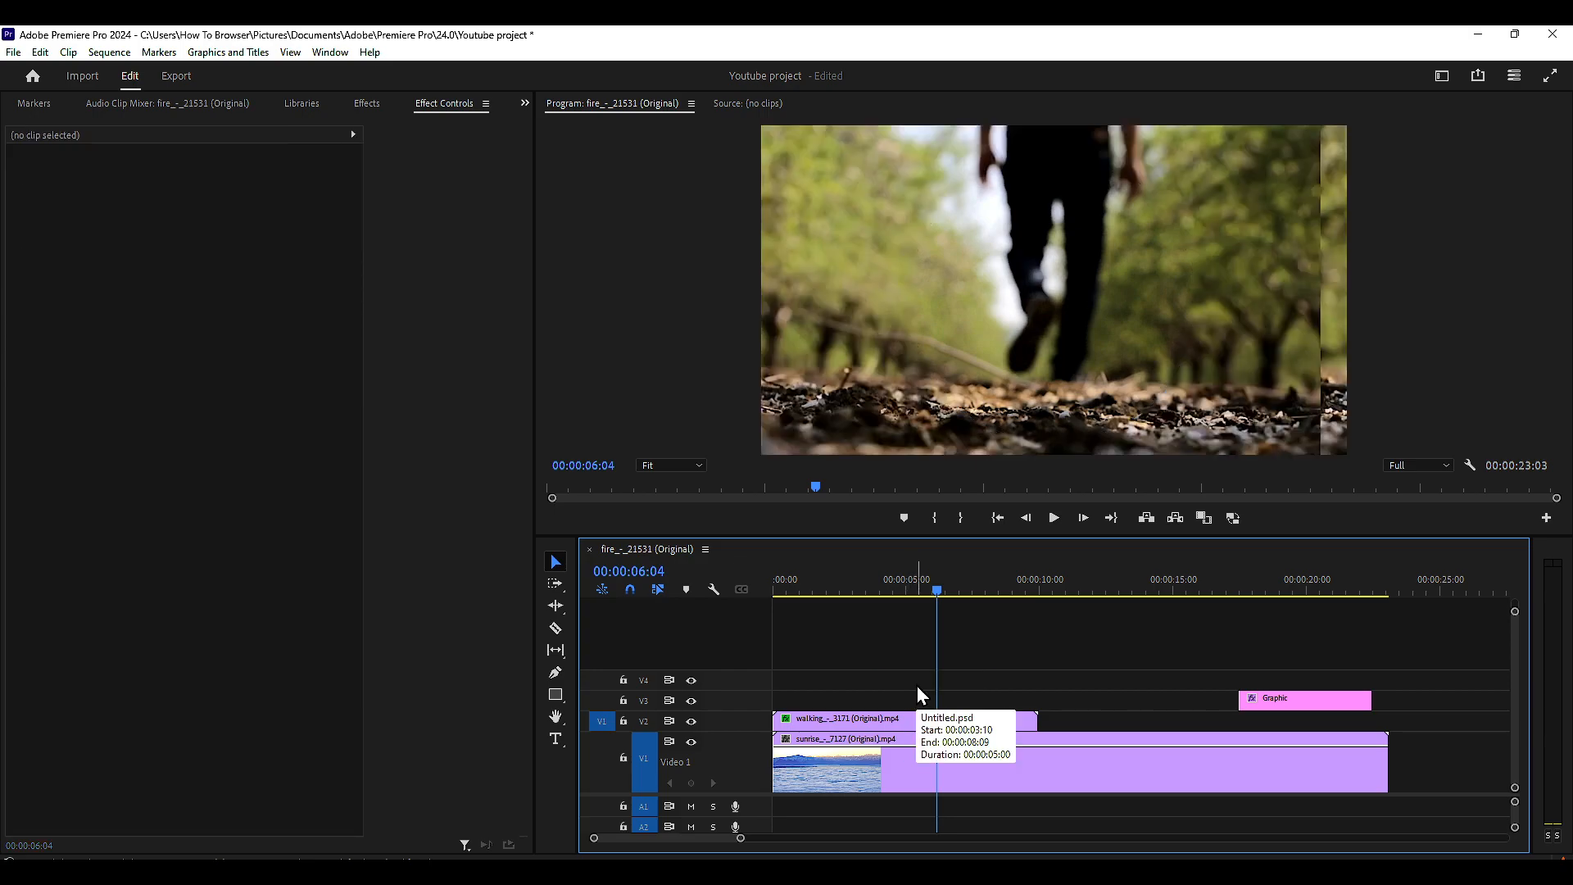
Cut the Offset and Track Matte Key effects from the walking clip on V2.
left_click(874, 733)
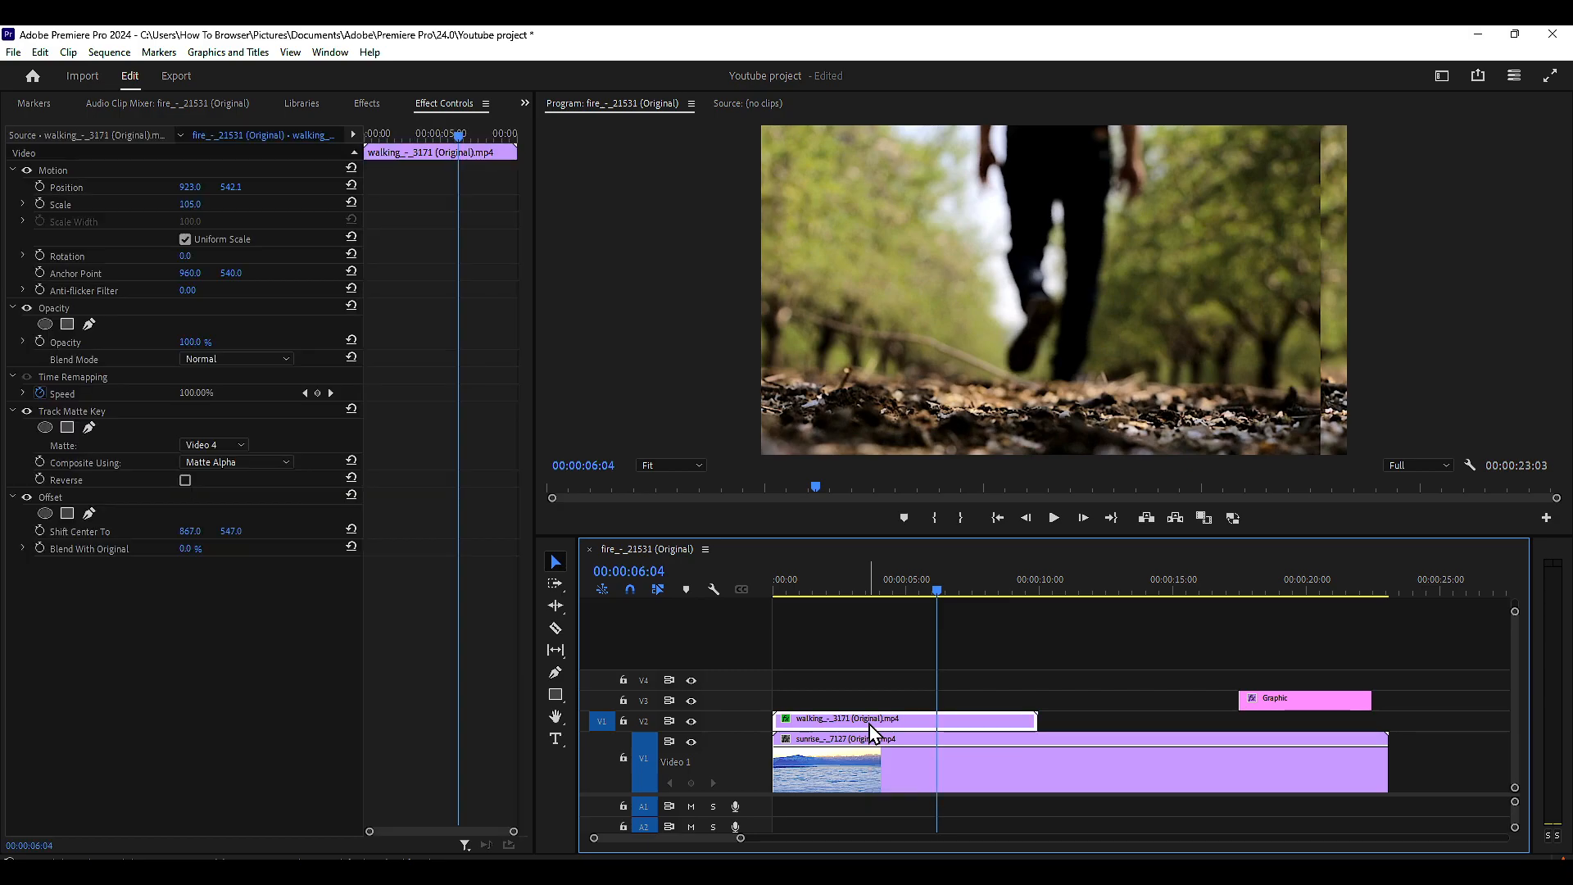
left_click(52, 499)
right_click(54, 498)
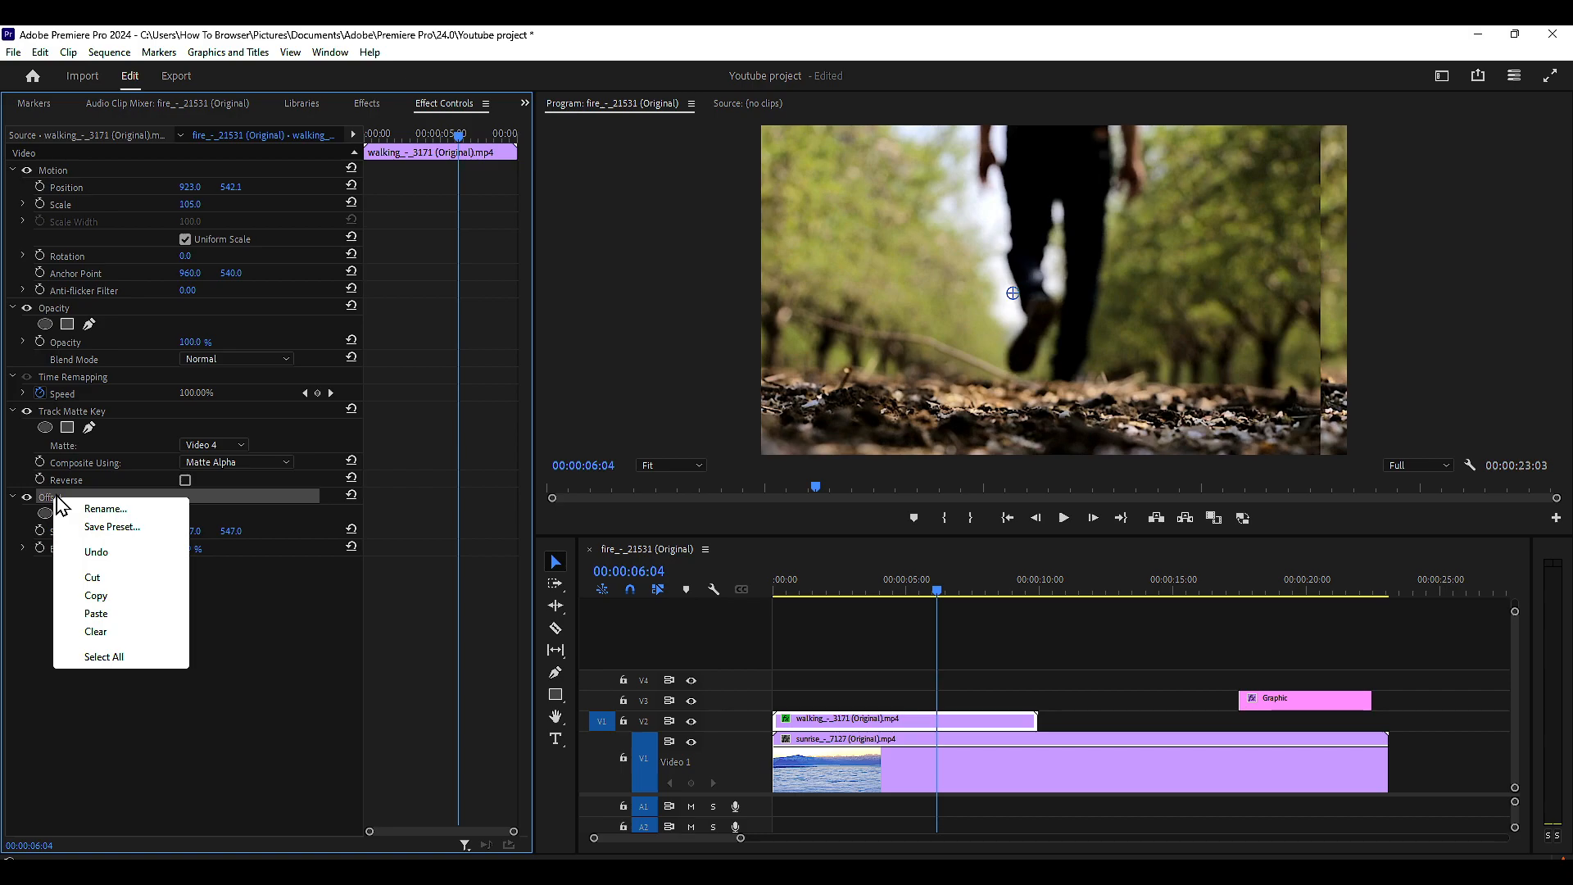
left_click(93, 577)
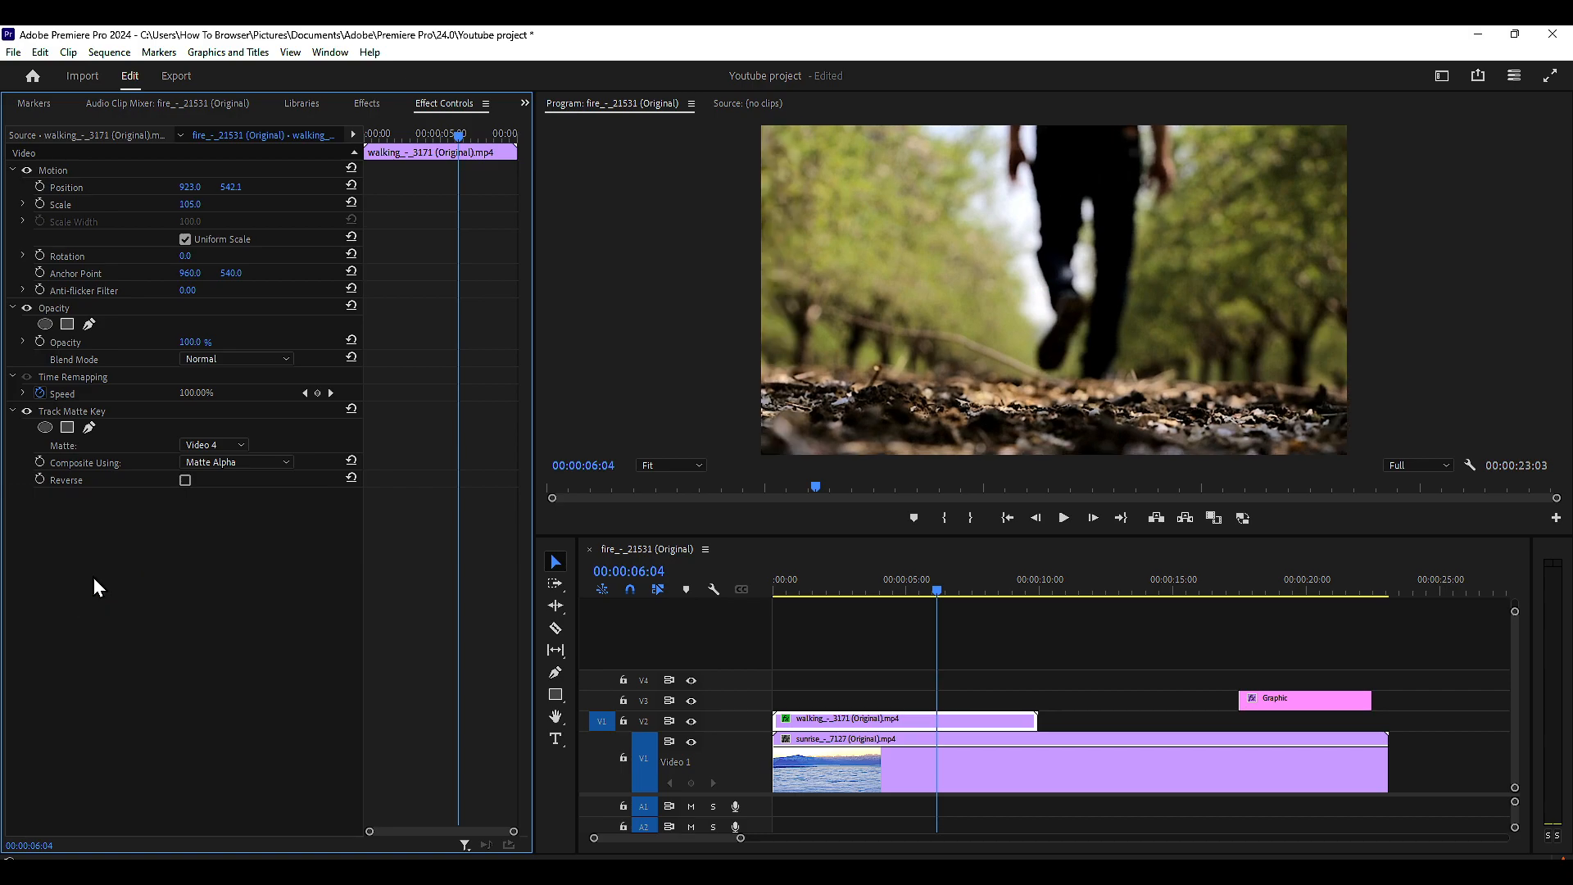
left_click(70, 414)
right_click(70, 414)
left_click(93, 484)
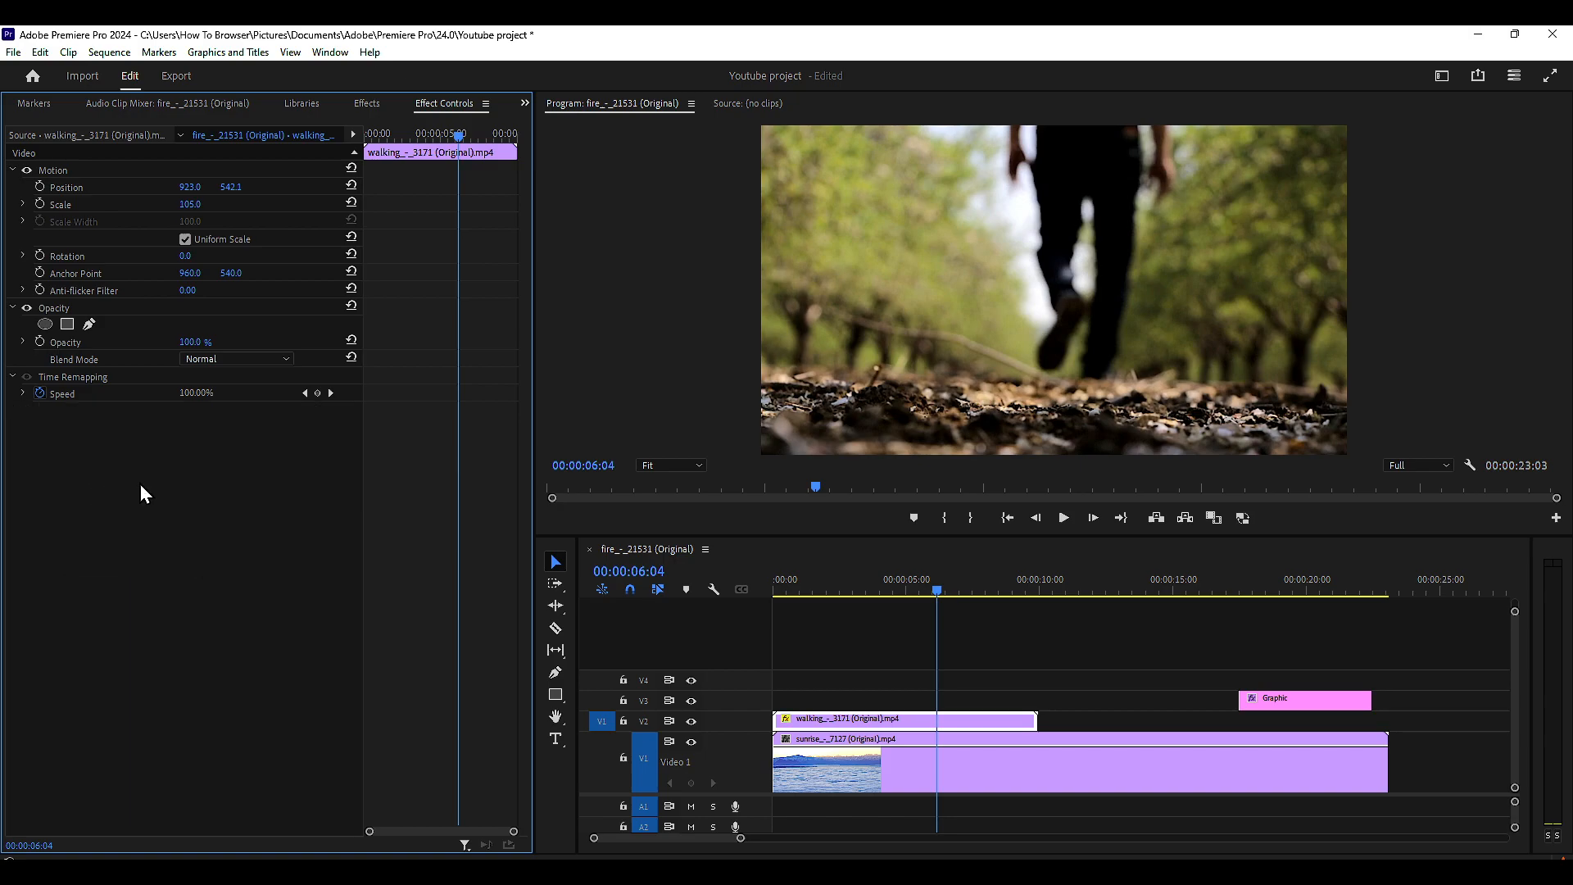
Move the playhead to 00:00:04:22 and undo the removal of the walking clip's two effects.
mouse_move(893, 580)
left_mouse_down()
mouse_move(813, 587)
mouse_move(905, 585)
left_mouse_up()
key("ctrl+z")
key("ctrl+z")
Draw a large circle over the walking footage with the Ellipse tool and reposition it in the middle of the frame.
left_click(564, 695)
left_click(564, 698)
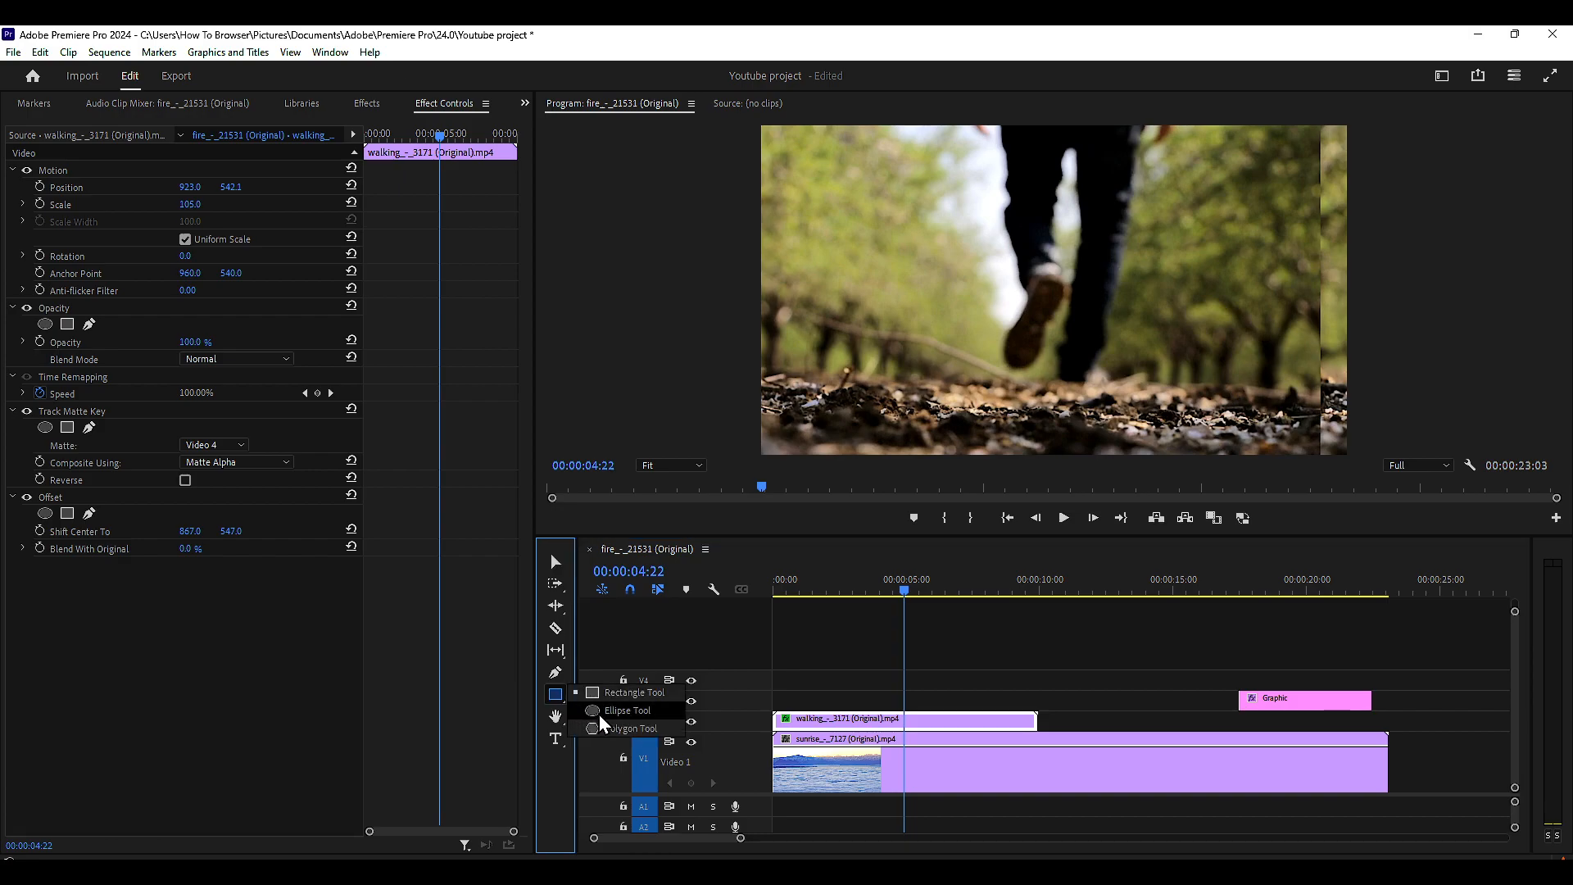
left_click(602, 711)
left_click(562, 696)
left_click(580, 710)
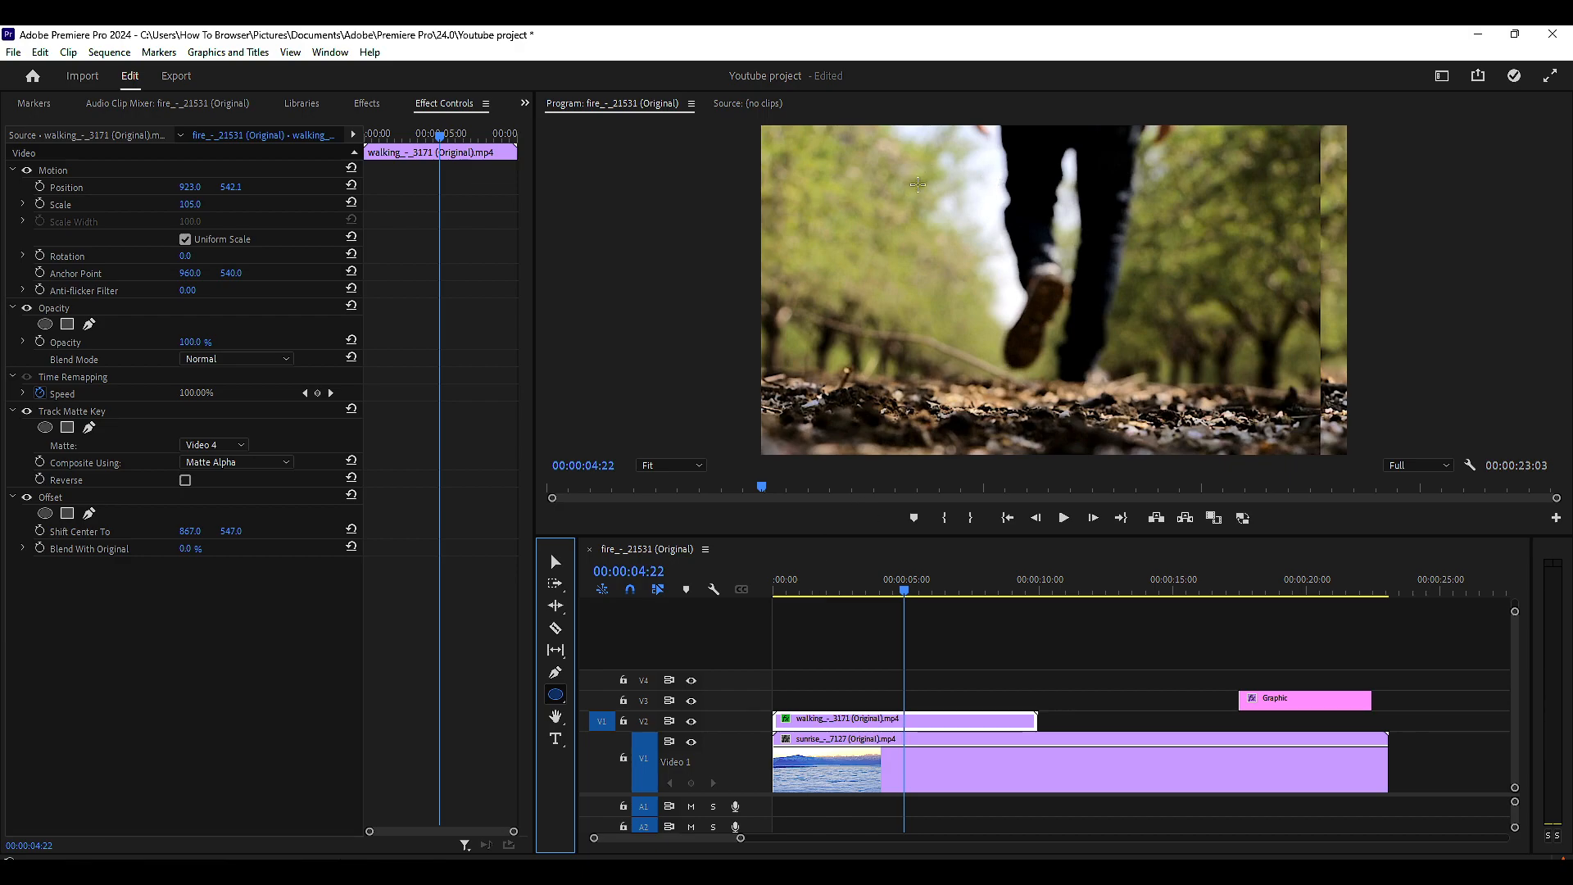
left_click_drag(915, 182, 1155, 420)
left_click(994, 277)
left_click(556, 561)
left_click_drag(1038, 392, 1045, 363)
Move the walking clip up to V3 beneath the circle graphic on V4, and set the playhead to 00:00:04:04.
mouse_move(939, 701)
left_mouse_down()
mouse_move(859, 703)
mouse_move(889, 701)
mouse_move(890, 681)
mouse_move(919, 705)
left_mouse_up()
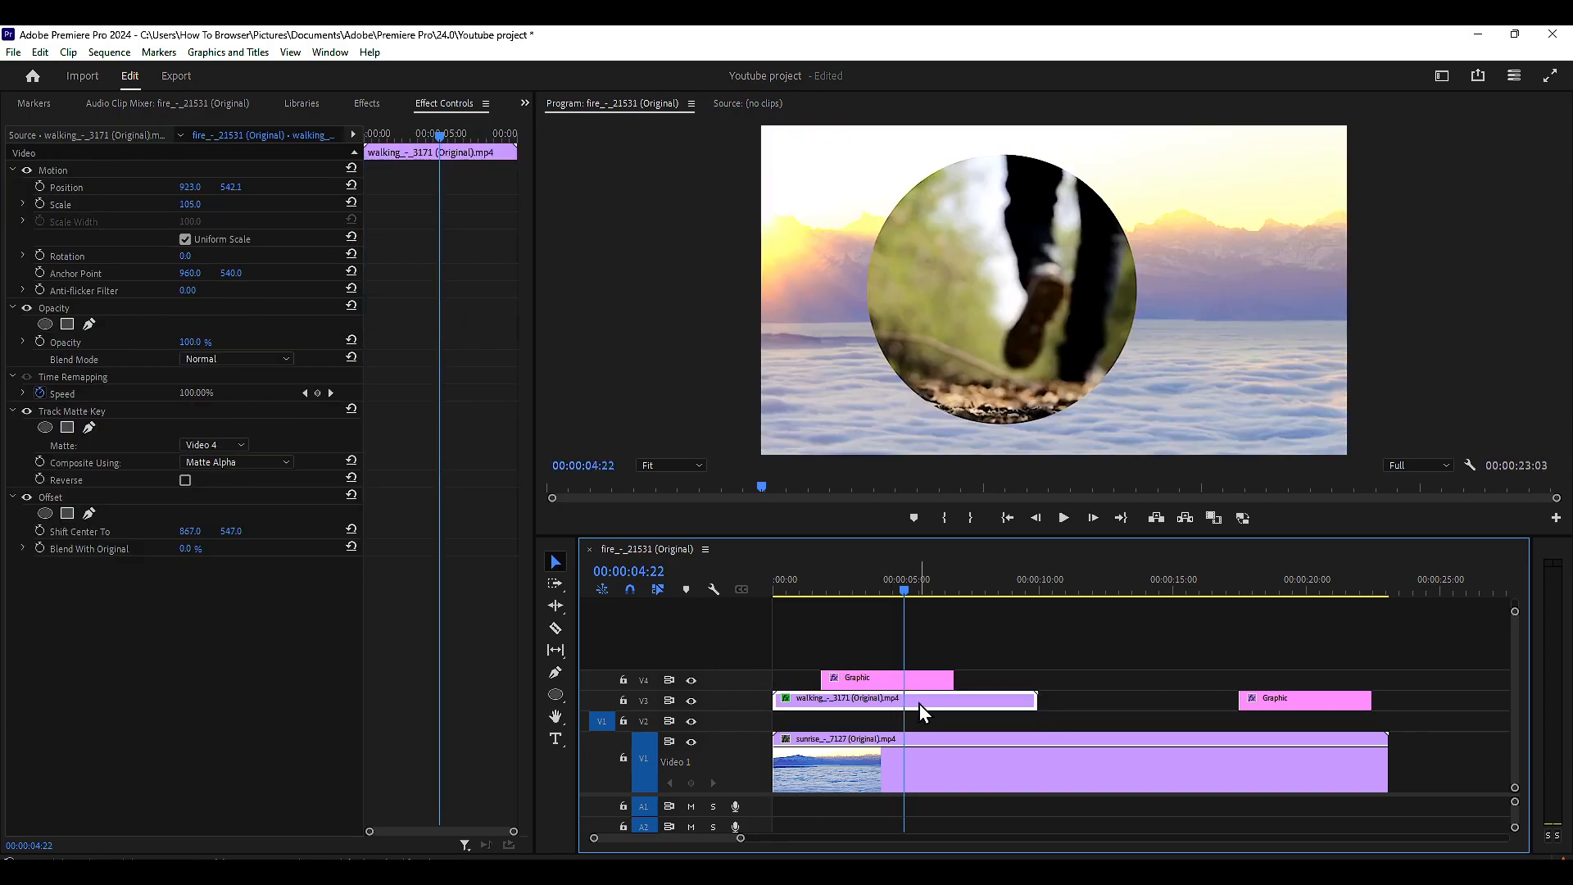
left_click_drag(897, 583, 884, 585)
left_click(917, 680)
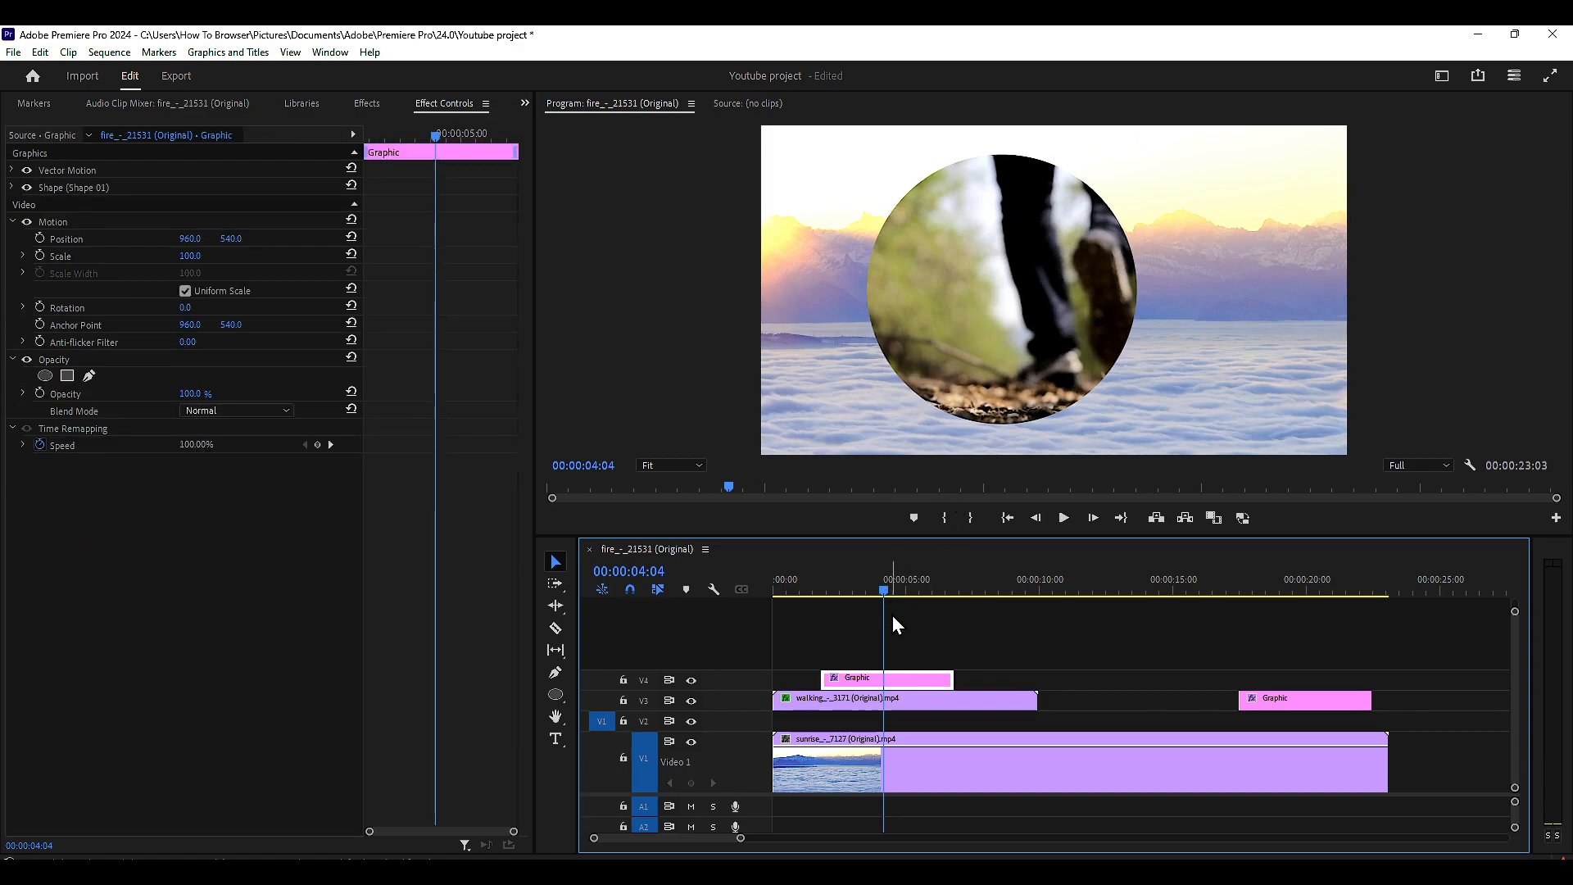
left_click(1003, 301)
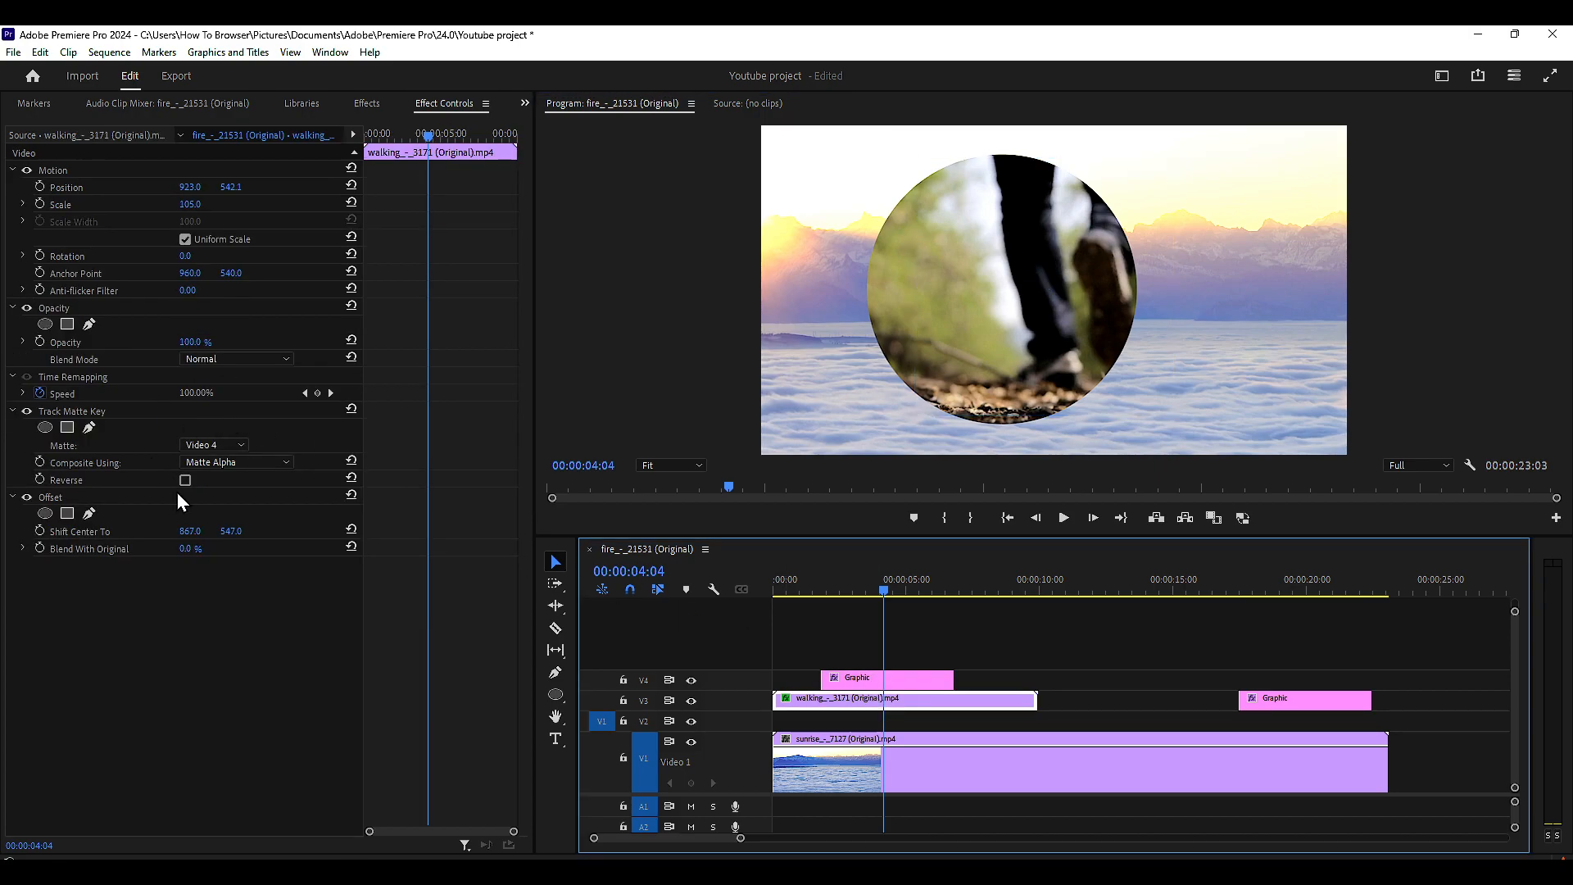
Place the walking clip's Offset effect above Track Matte Key and set its Shift Center To to 713.0, 530.0.
left_click_drag(231, 531, 325, 531)
left_click_drag(51, 497, 62, 415)
left_click_drag(193, 445, 2, 445)
left_click_drag(231, 445, 151, 447)
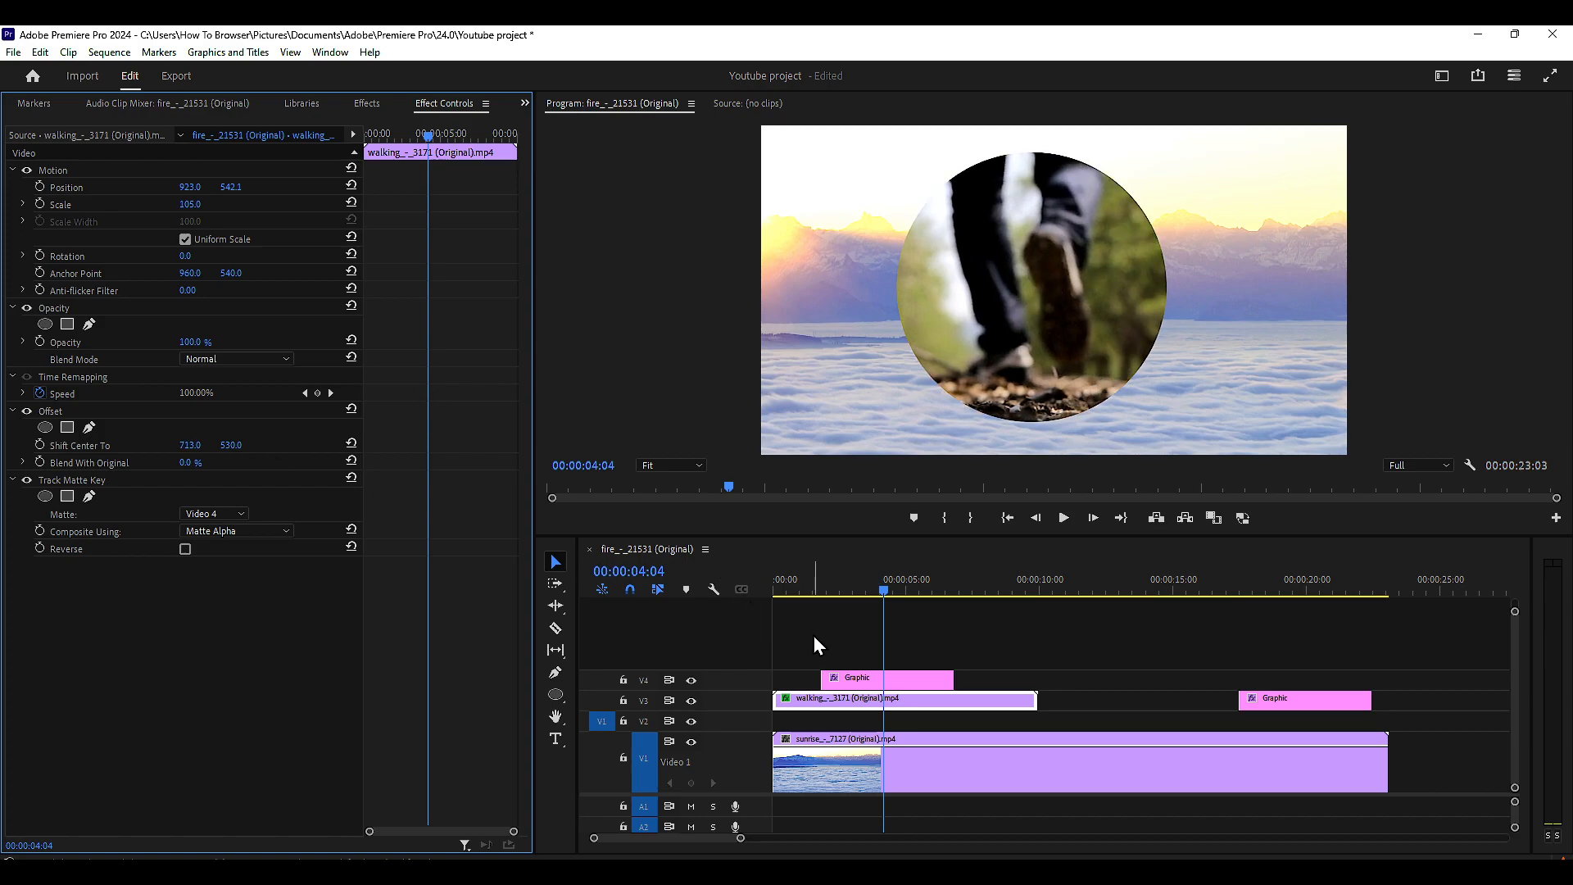
Open the V4 circle graphic in Essential Graphics for editing and select its Shape 01 layer.
left_click(862, 674)
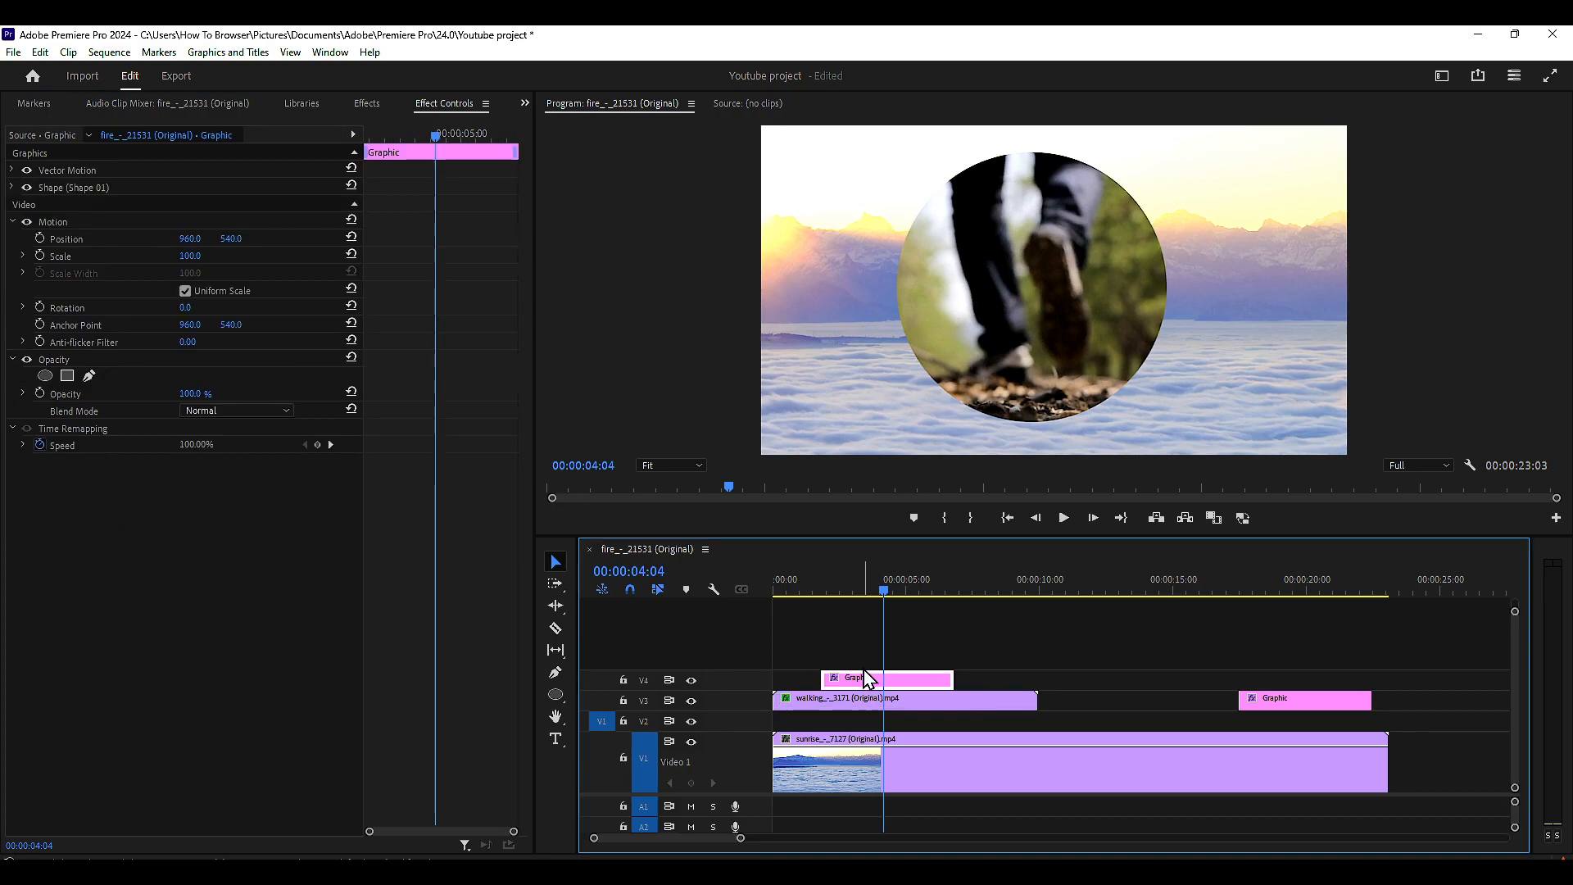
left_click(319, 54)
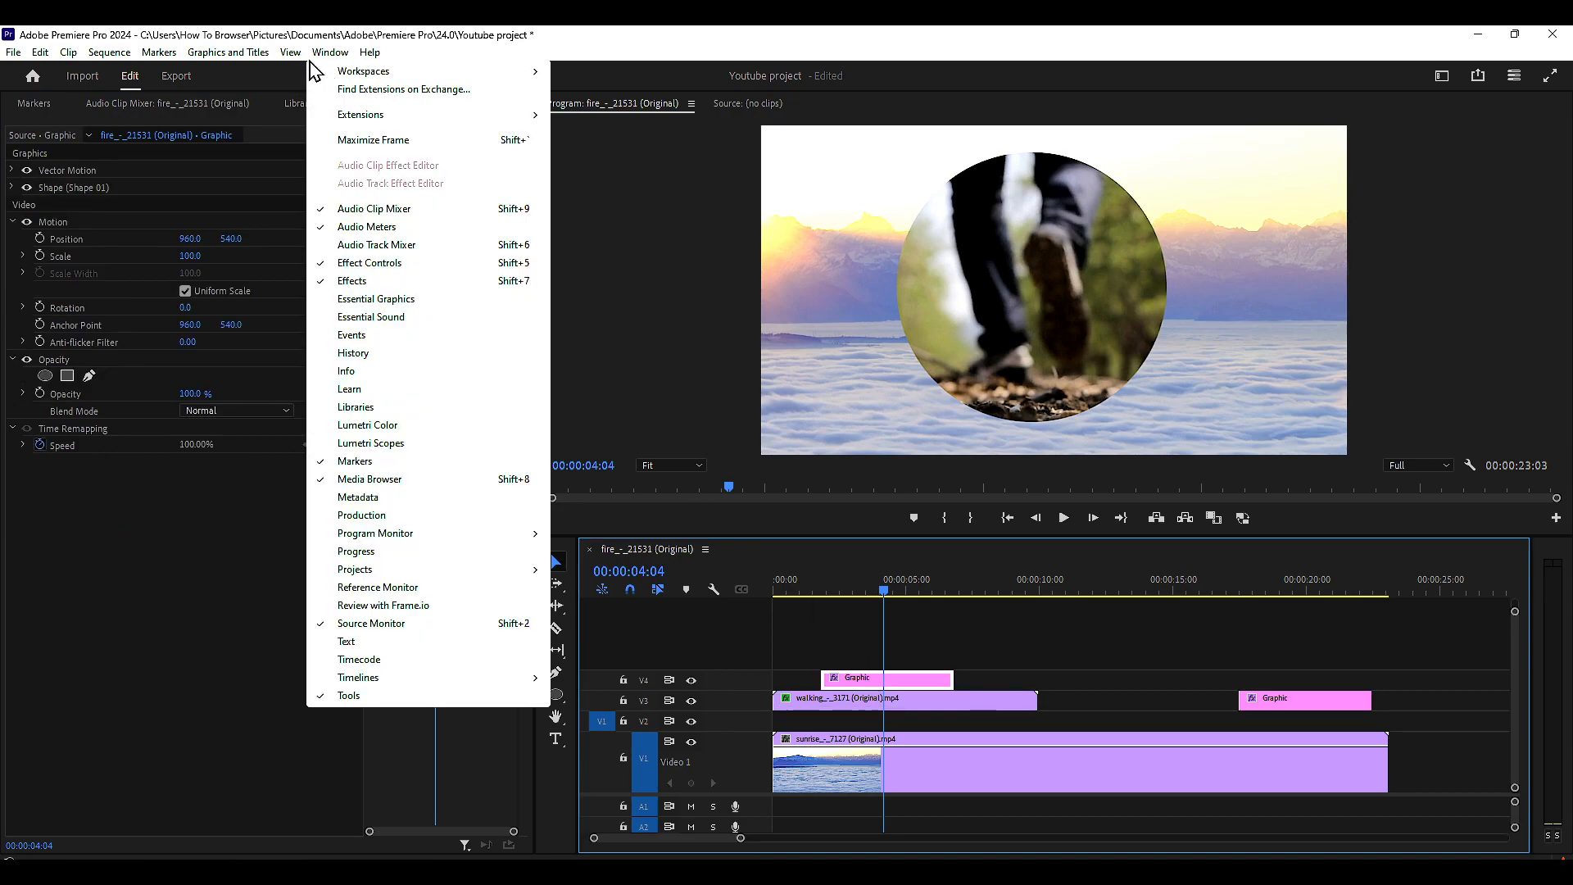
left_click(376, 300)
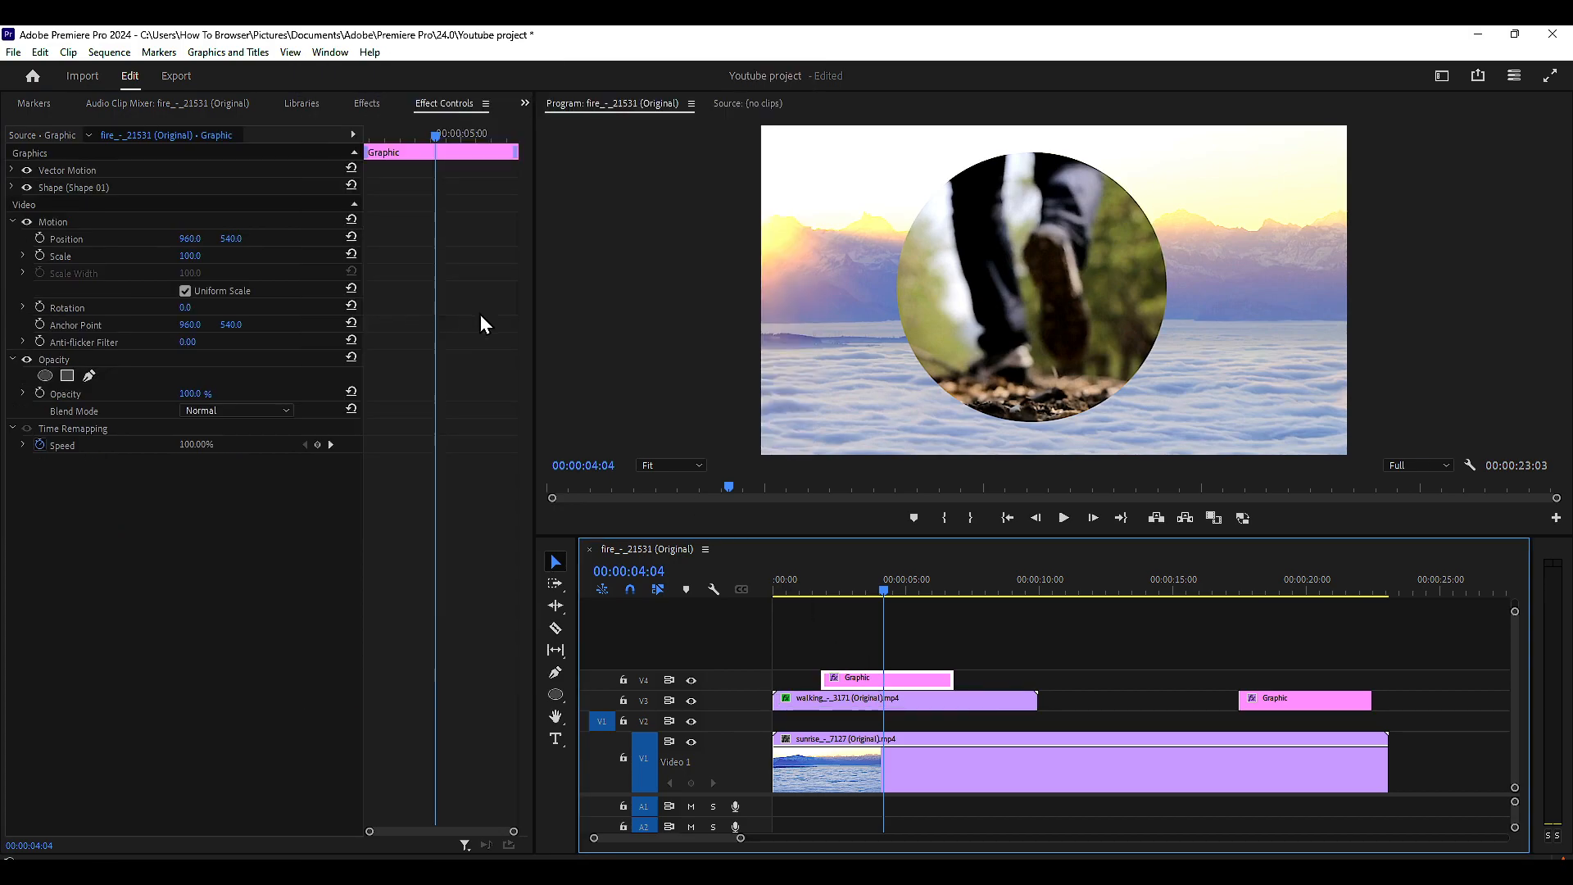
left_click(1319, 142)
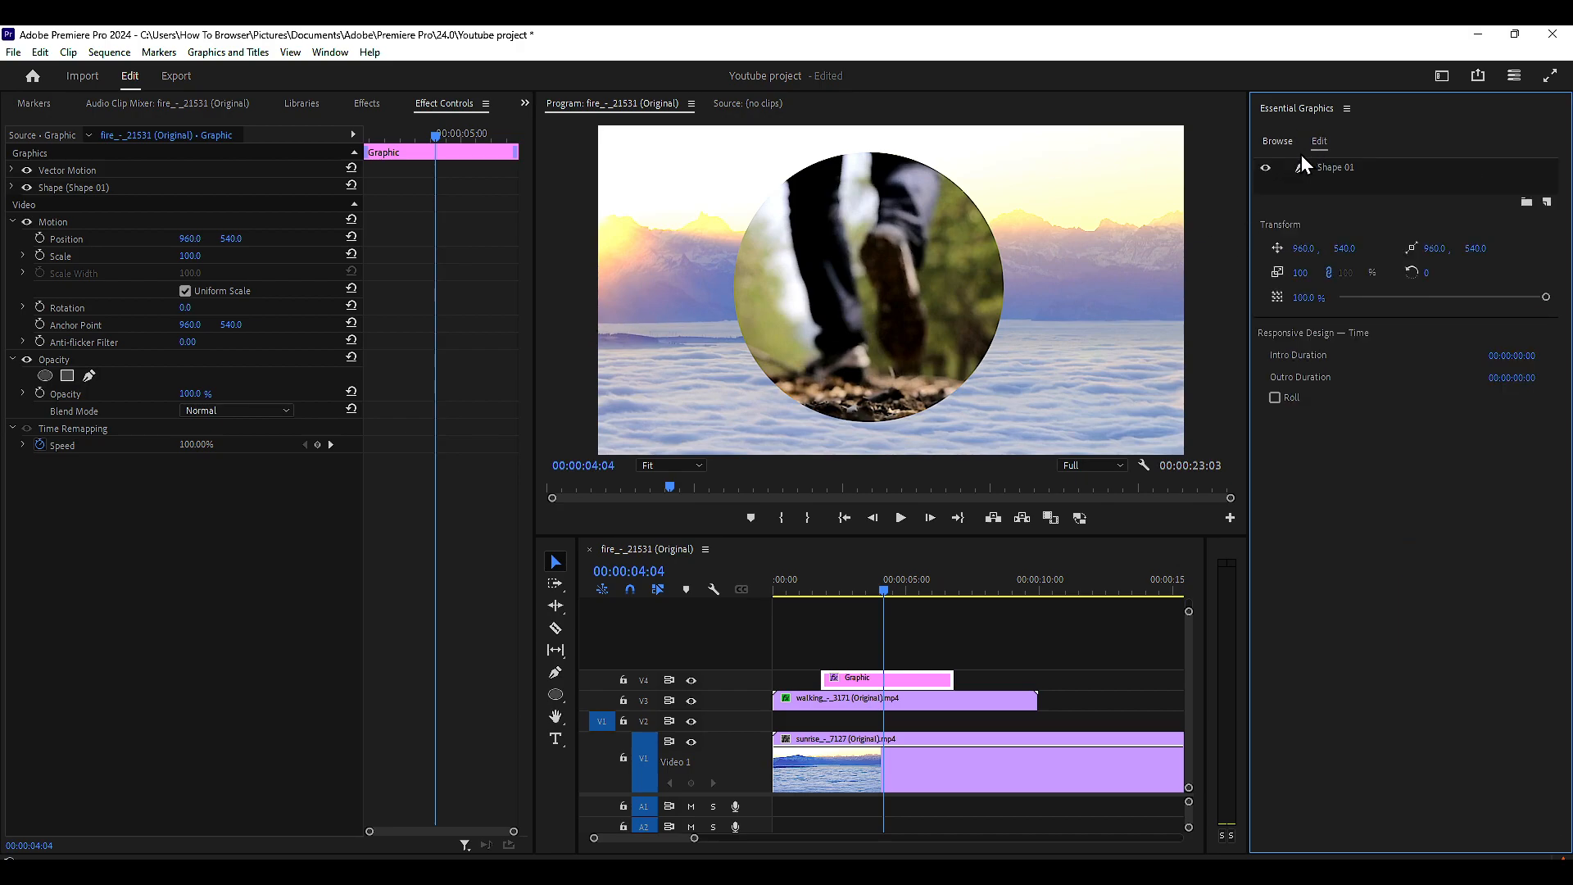
left_click(1331, 168)
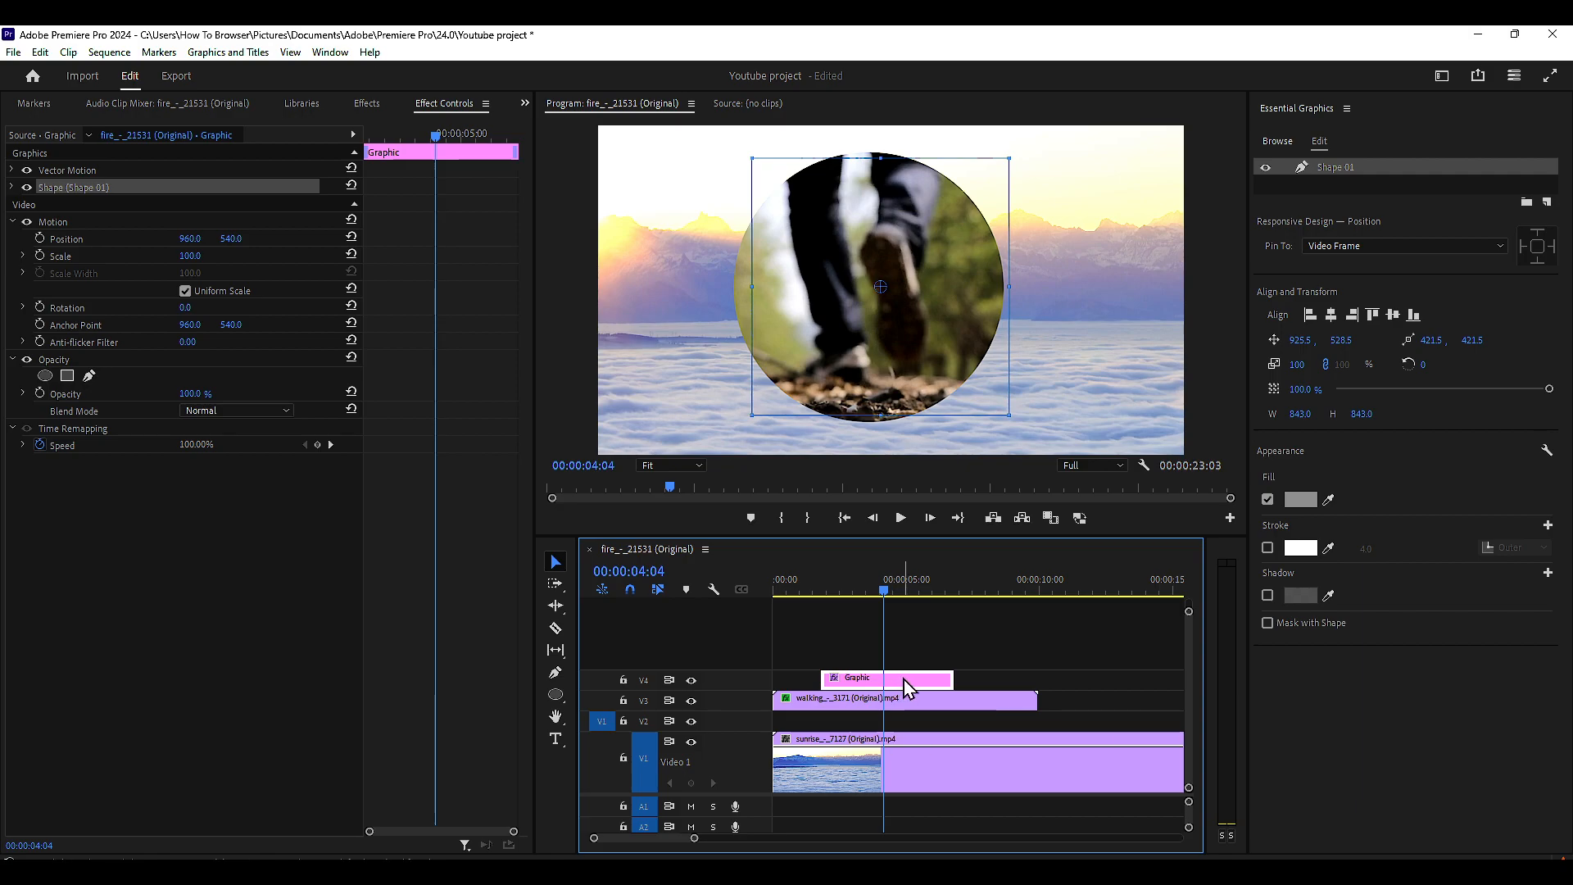
Duplicate the circle graphic from V4 onto V2, beneath the walking clip, keeping the original's fill on.
left_click_drag(909, 683, 911, 721)
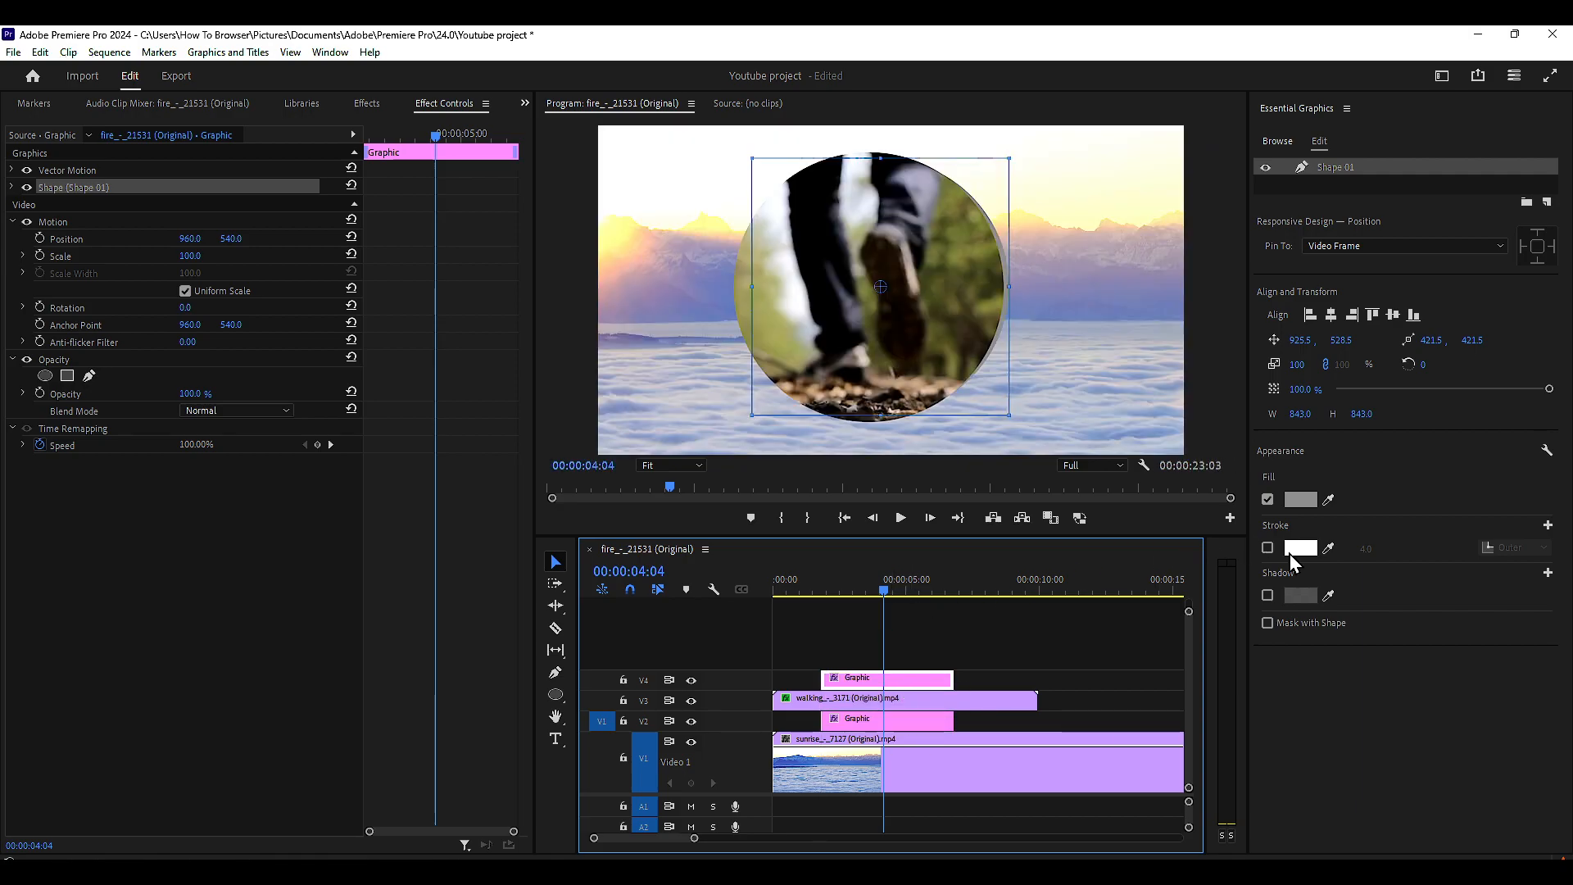
left_click(1268, 499)
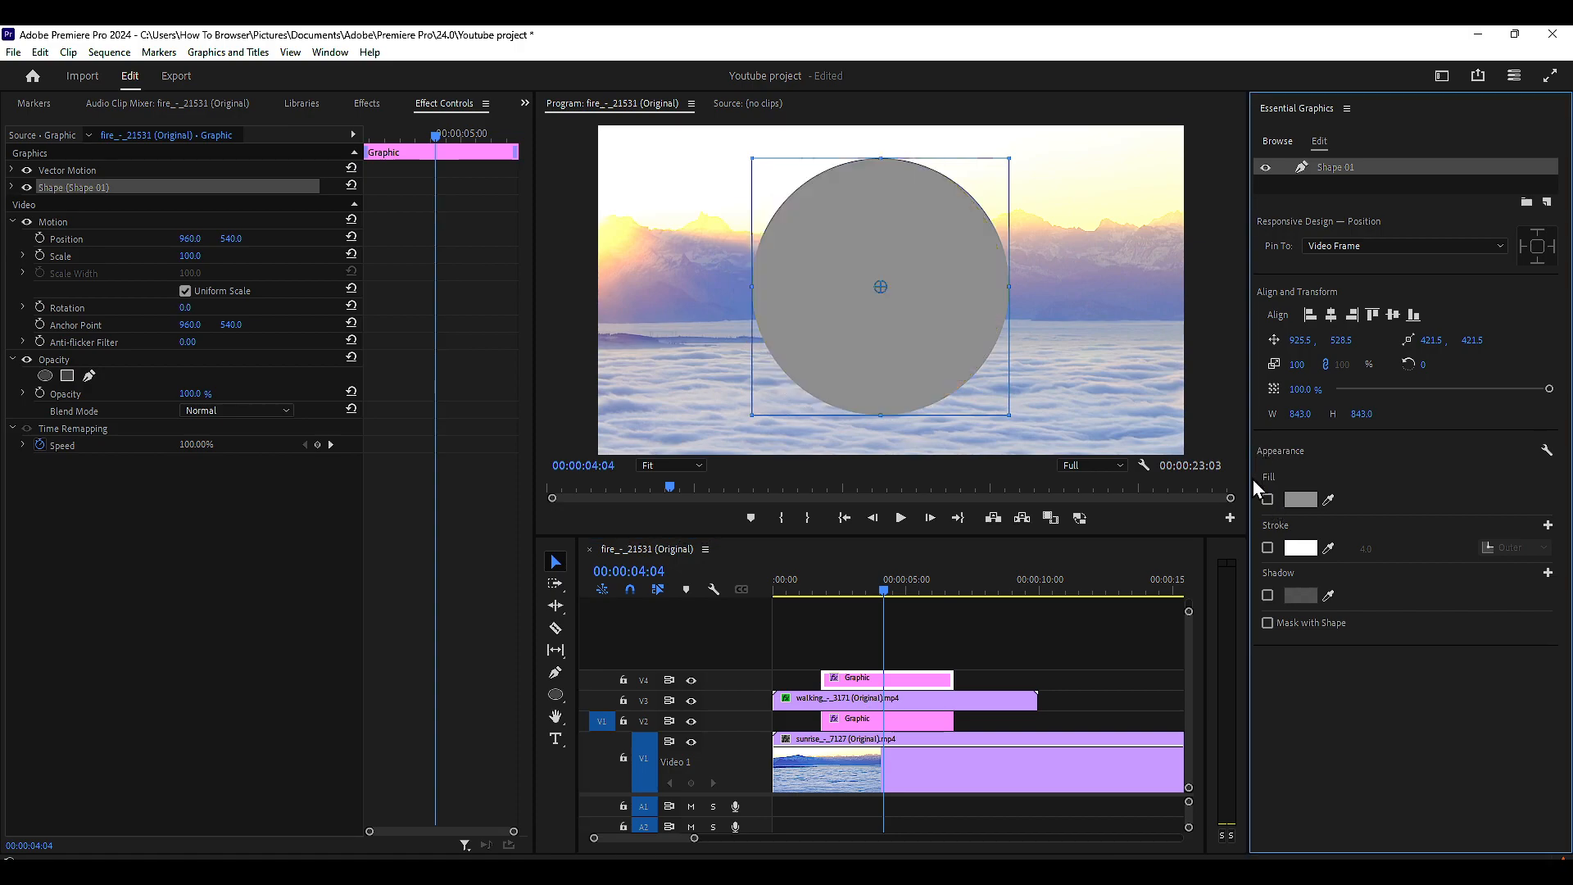
key("ctrl+z")
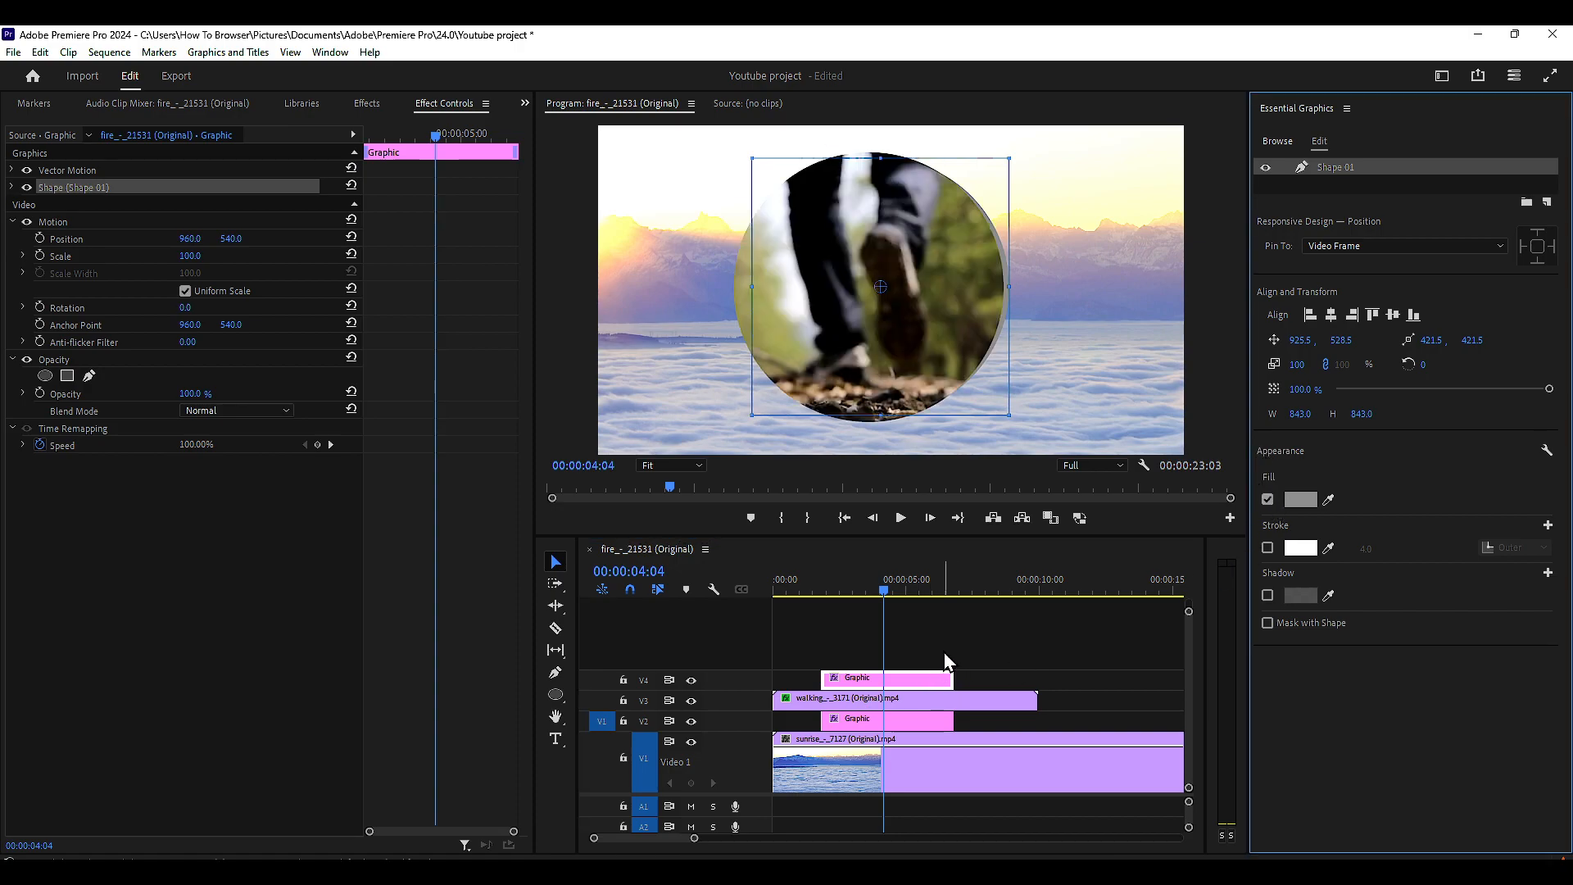
Turn off the fill of the V2 circle copy and give it a white outer stroke 94 wide.
left_click(915, 727)
left_click(1328, 174)
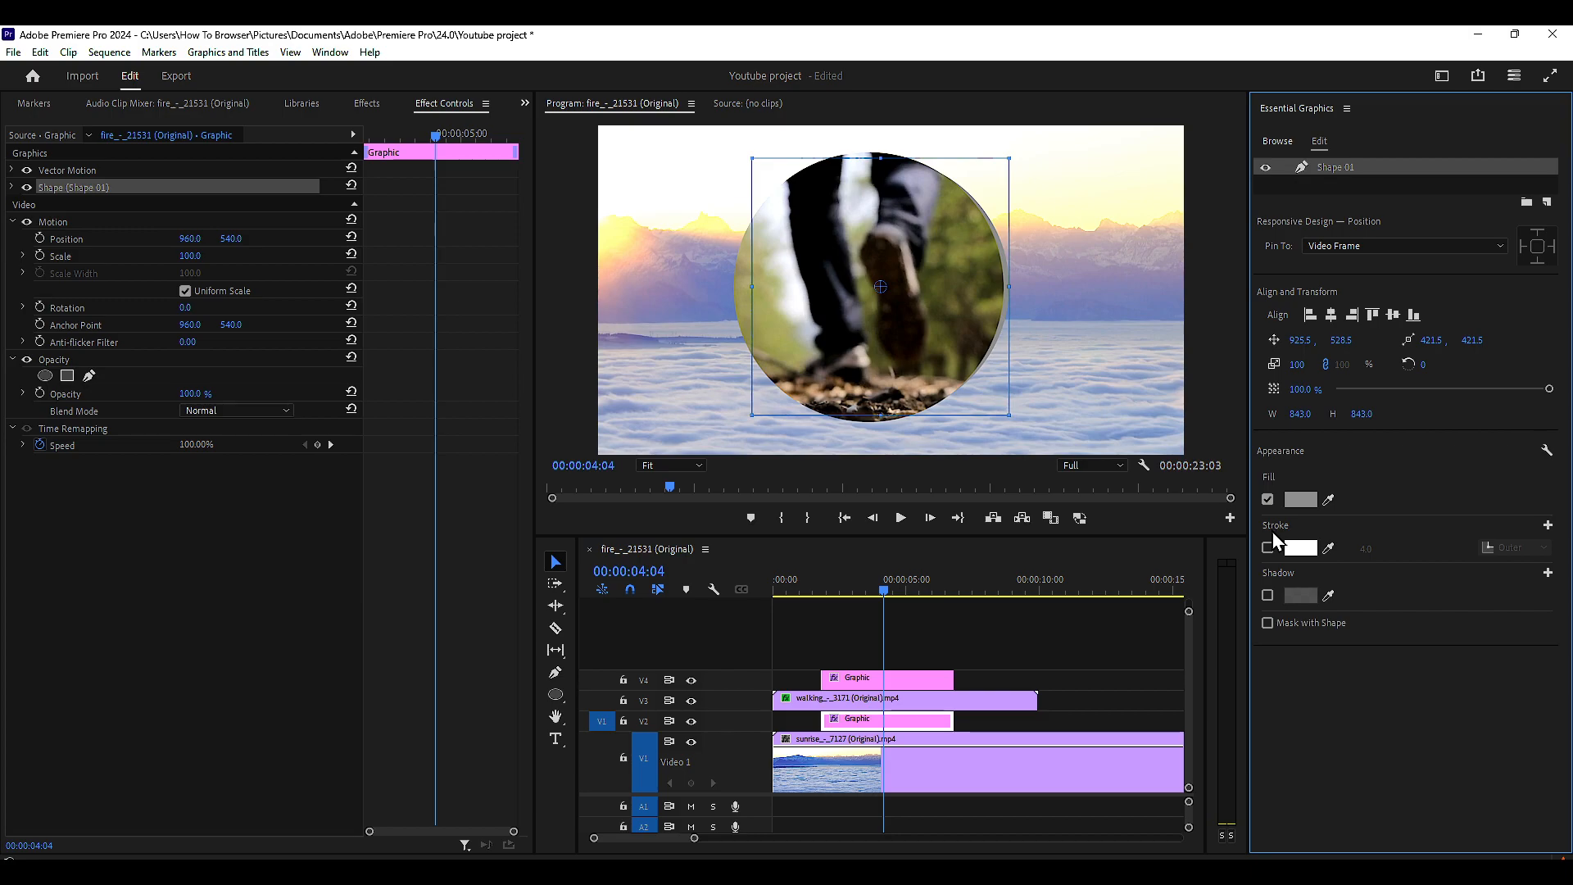
left_click(1267, 499)
left_click(1267, 548)
left_click_drag(1364, 548, 1439, 549)
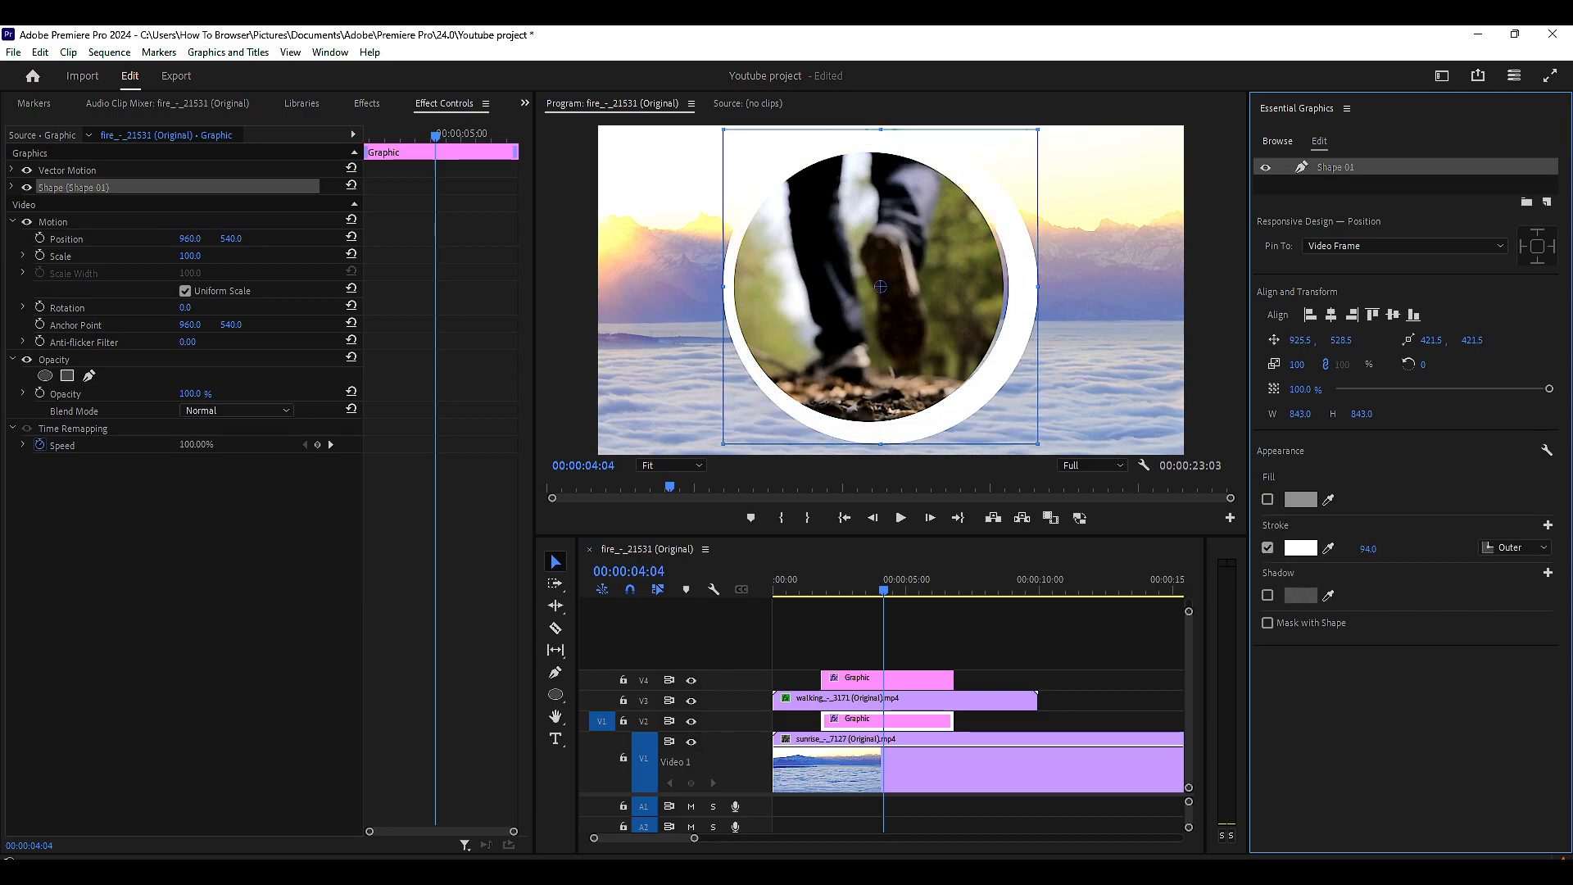
Set the V2 ring's stroke width to 57 and move it to 883.5, 525.5 so it surrounds the masked walking footage.
mouse_move(966, 403)
left_mouse_down()
mouse_move(942, 404)
mouse_move(957, 406)
left_mouse_up()
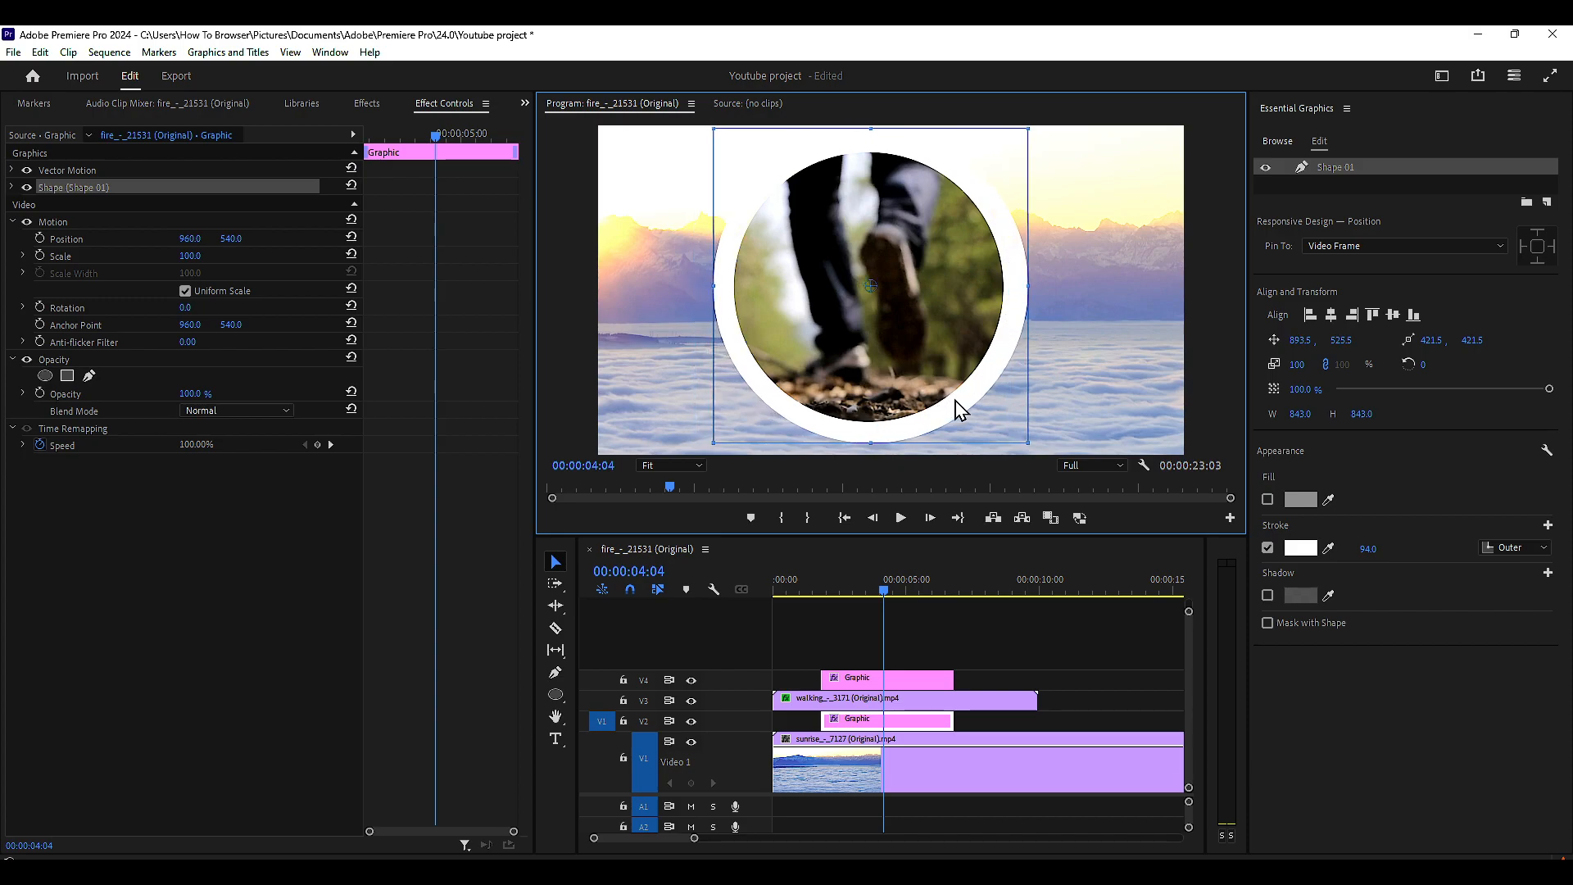
left_click_drag(1364, 549, 1332, 550)
left_click_drag(1004, 417, 996, 410)
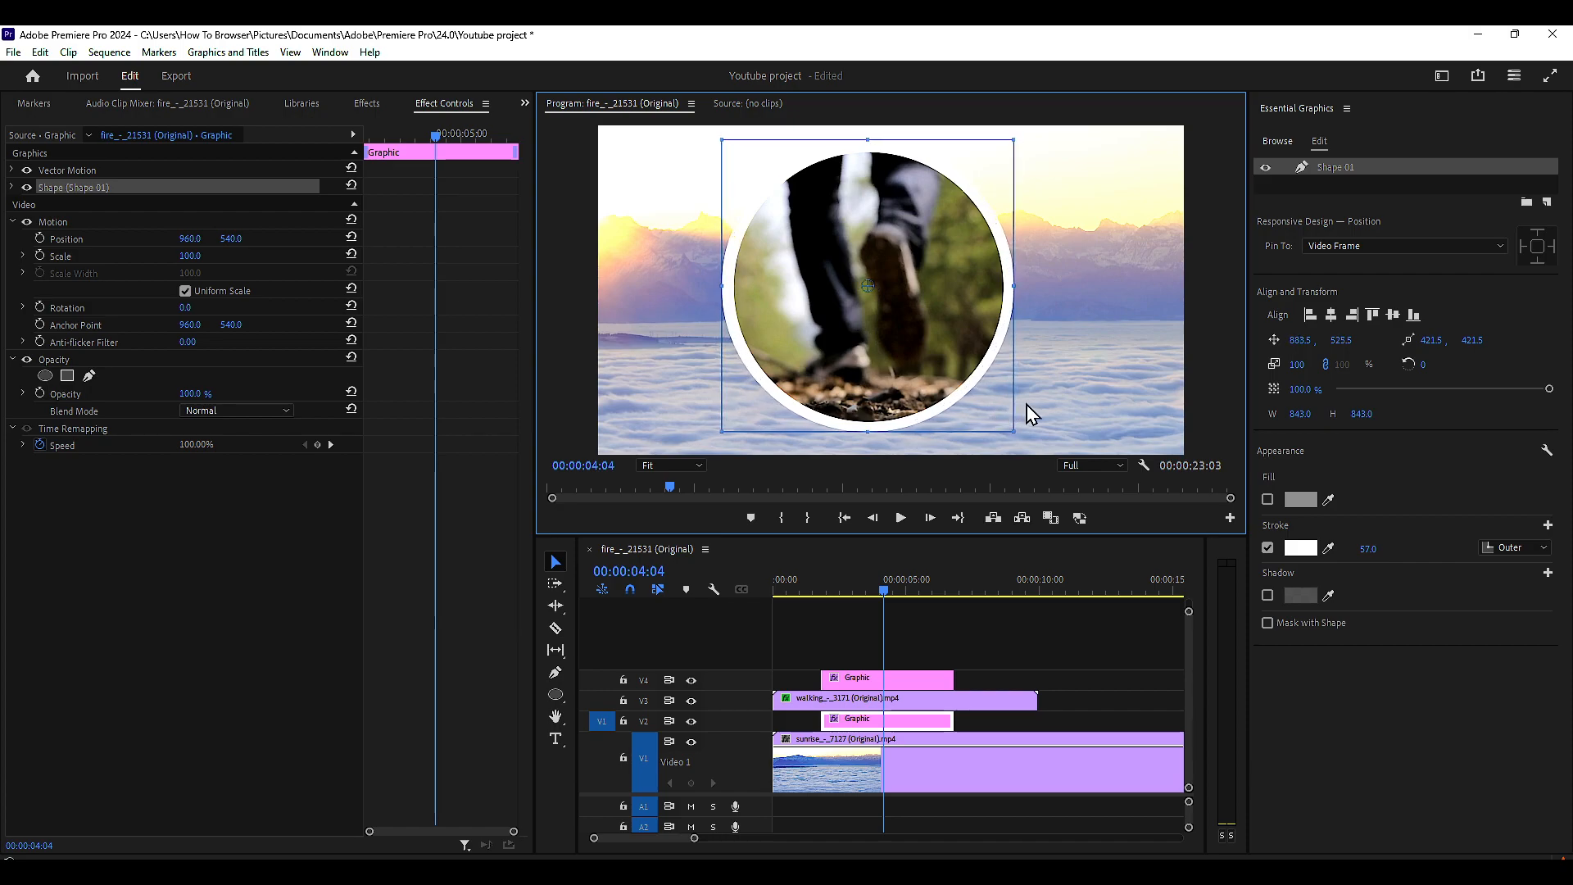
Try the Inner stroke alignment on the V2 ring, switch it to Center and set the stroke width to 123.
left_click(1518, 548)
left_click(1534, 573)
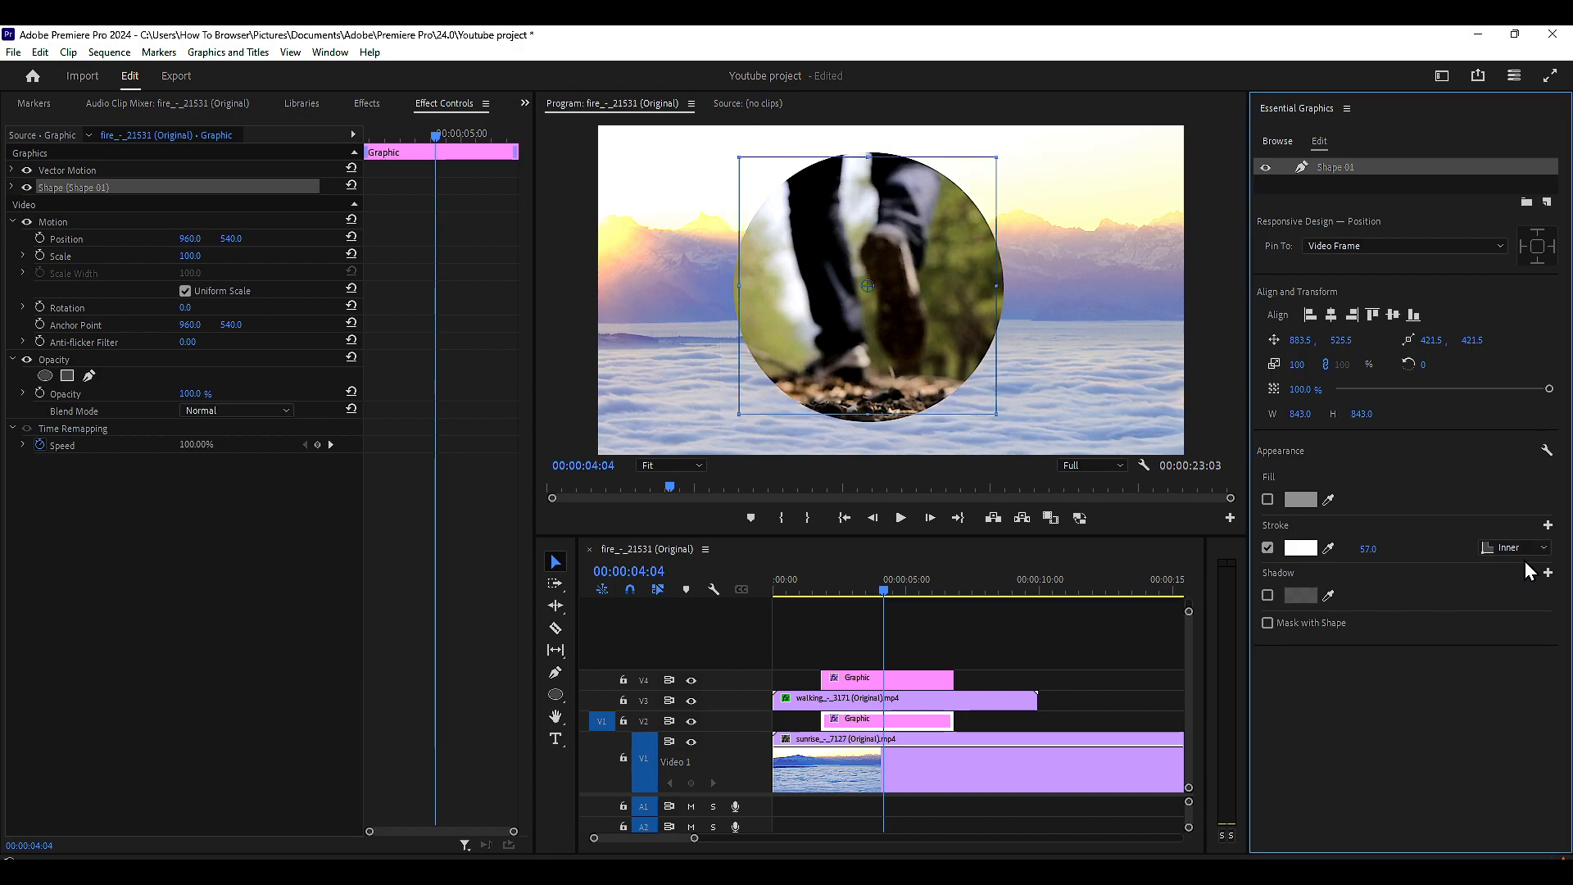
left_click(1517, 549)
left_click(1530, 597)
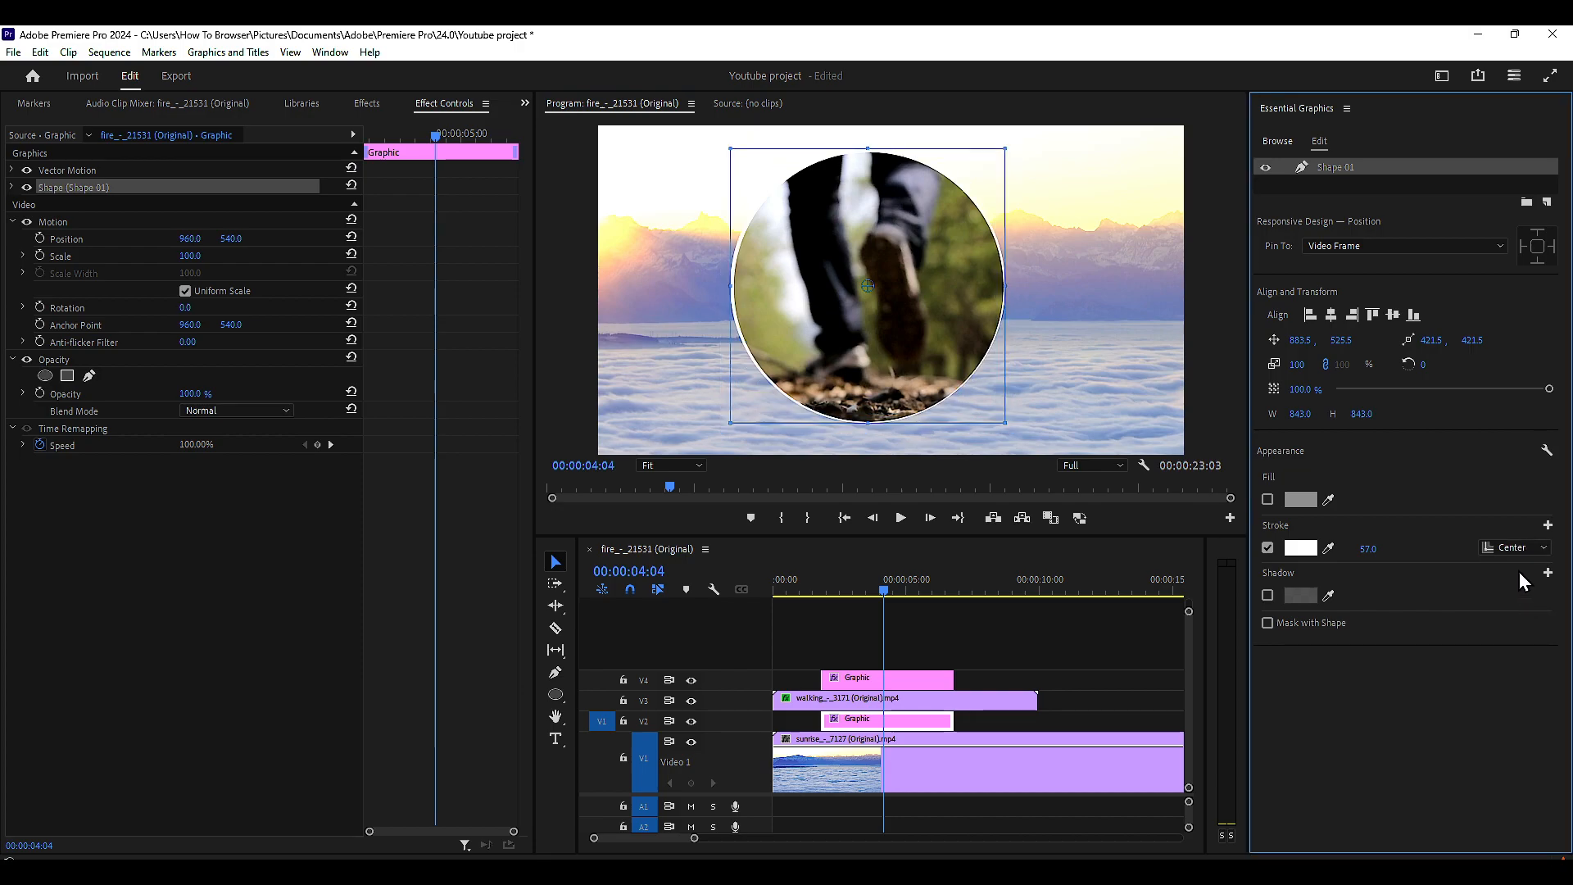
mouse_move(1362, 550)
left_mouse_down()
mouse_move(1481, 550)
mouse_move(1450, 549)
left_mouse_up()
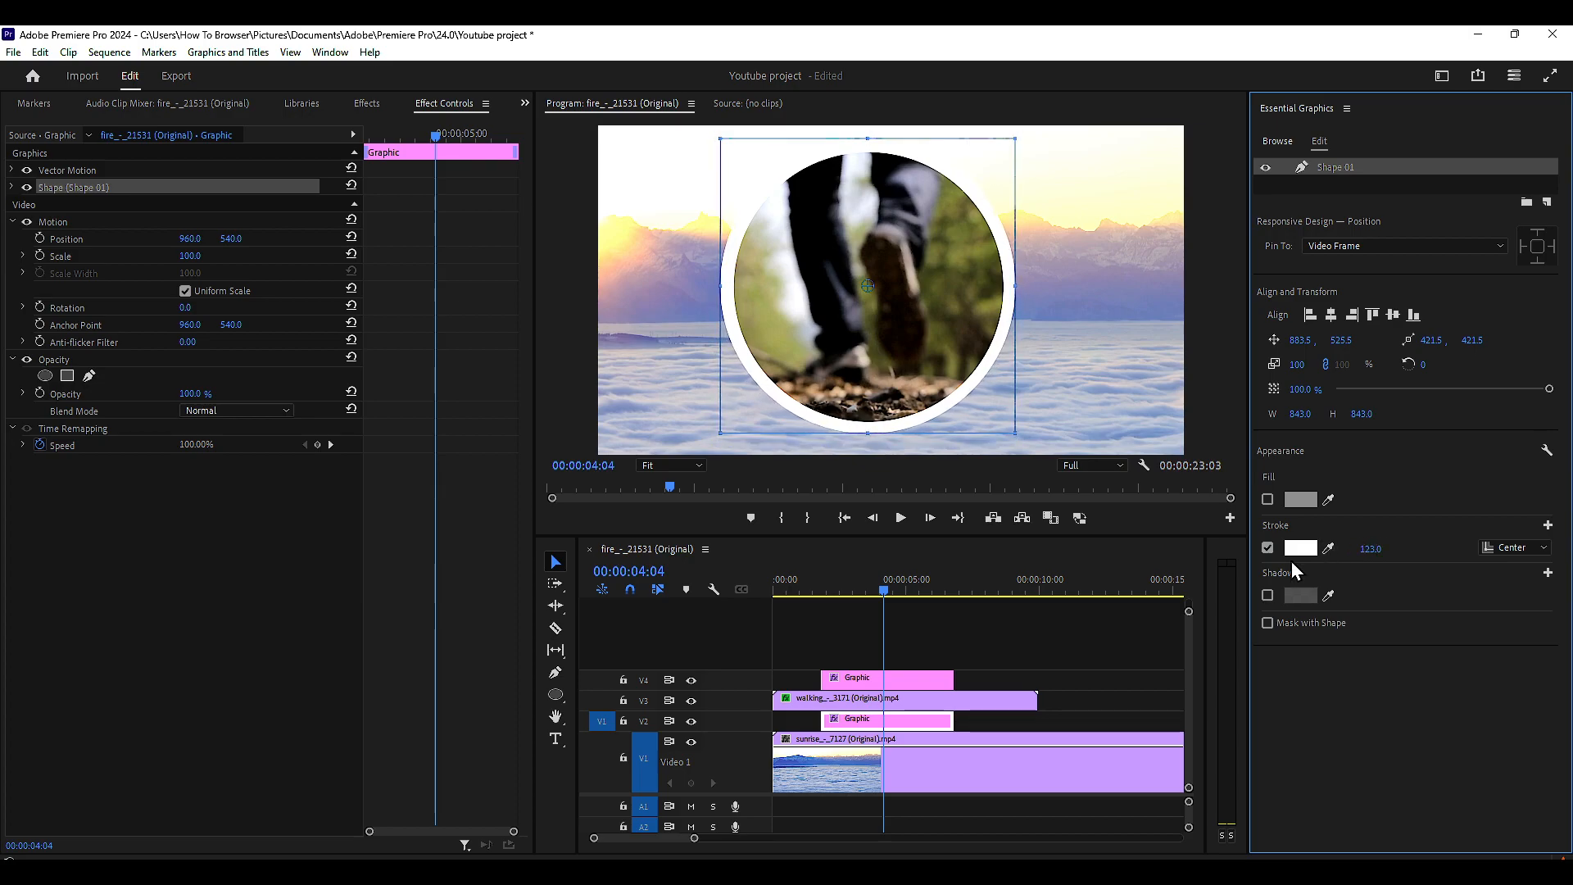
Change the V2 ring's stroke colour to black, and undo a trial move of the ring.
left_click(1300, 548)
left_click(596, 361)
left_click(960, 336)
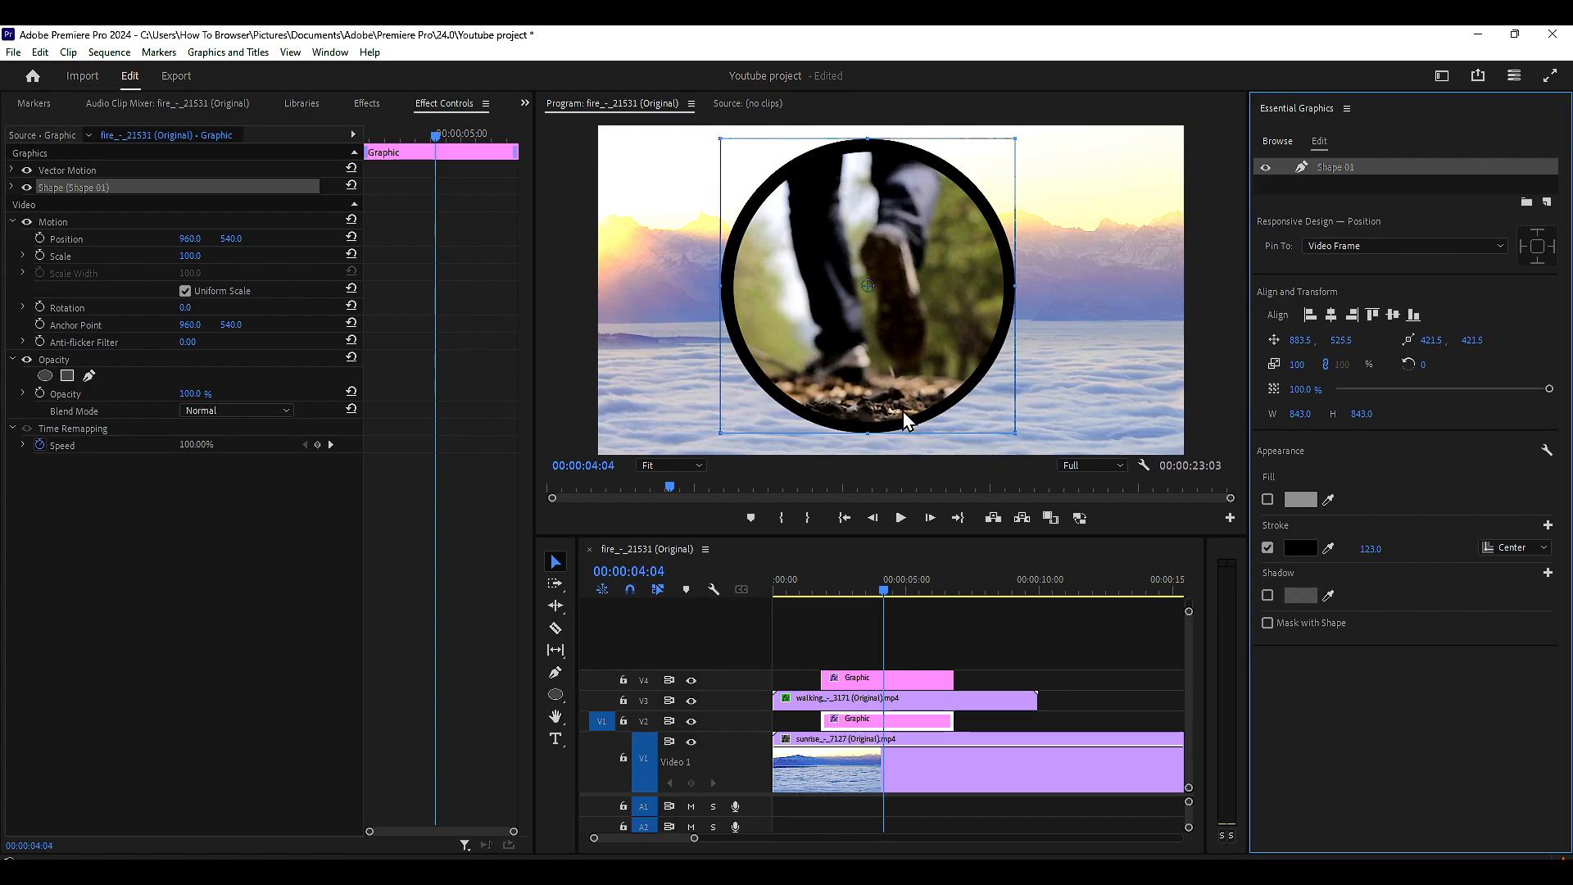
left_click_drag(894, 308, 858, 317)
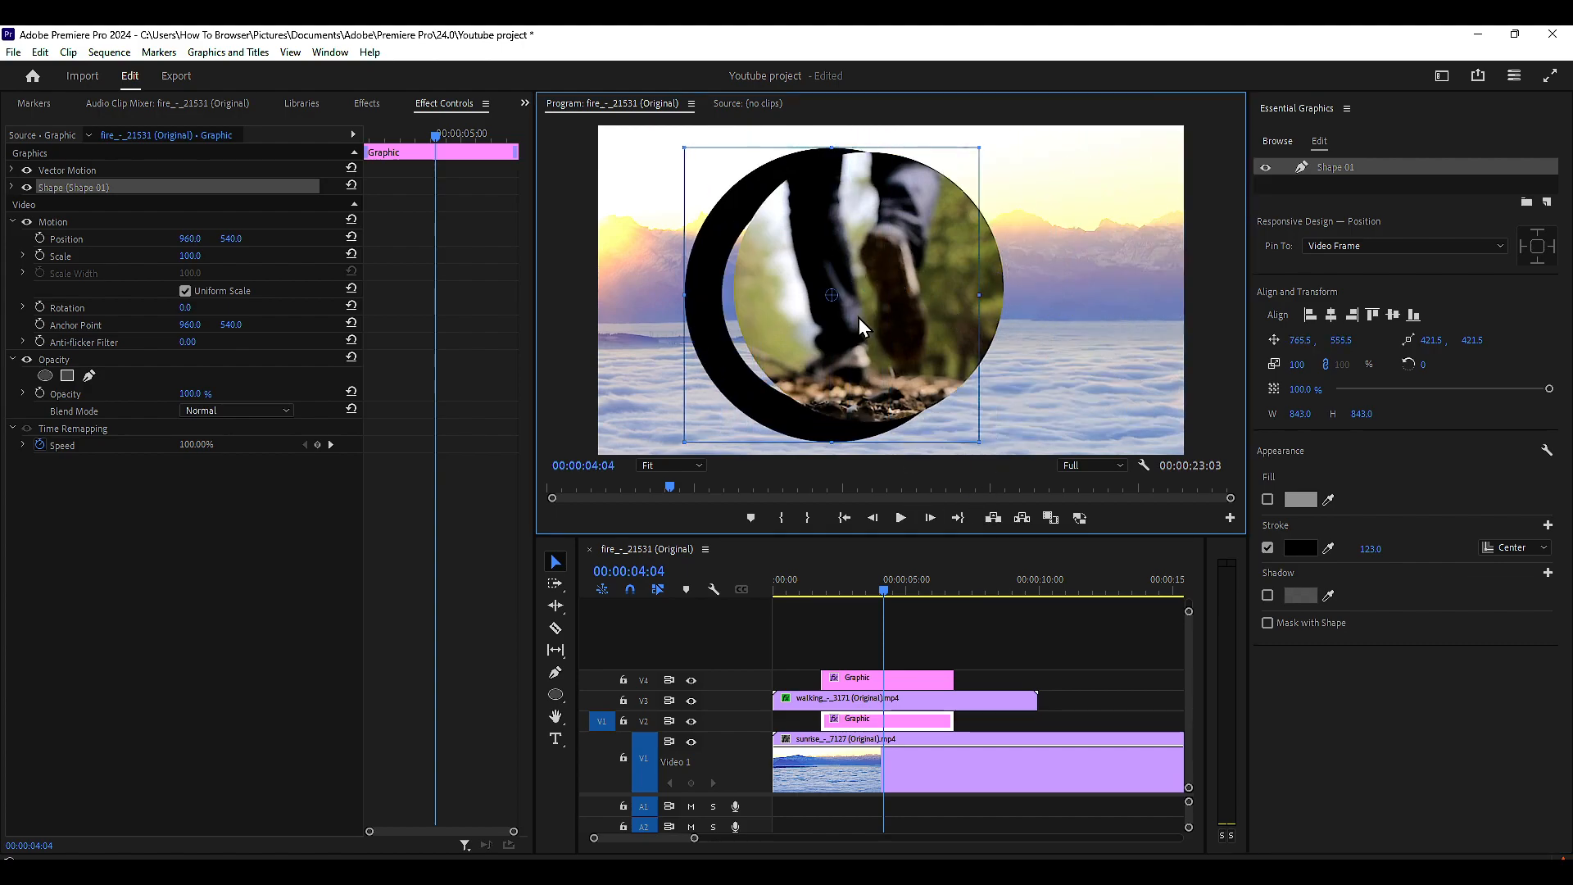
key("ctrl+z")
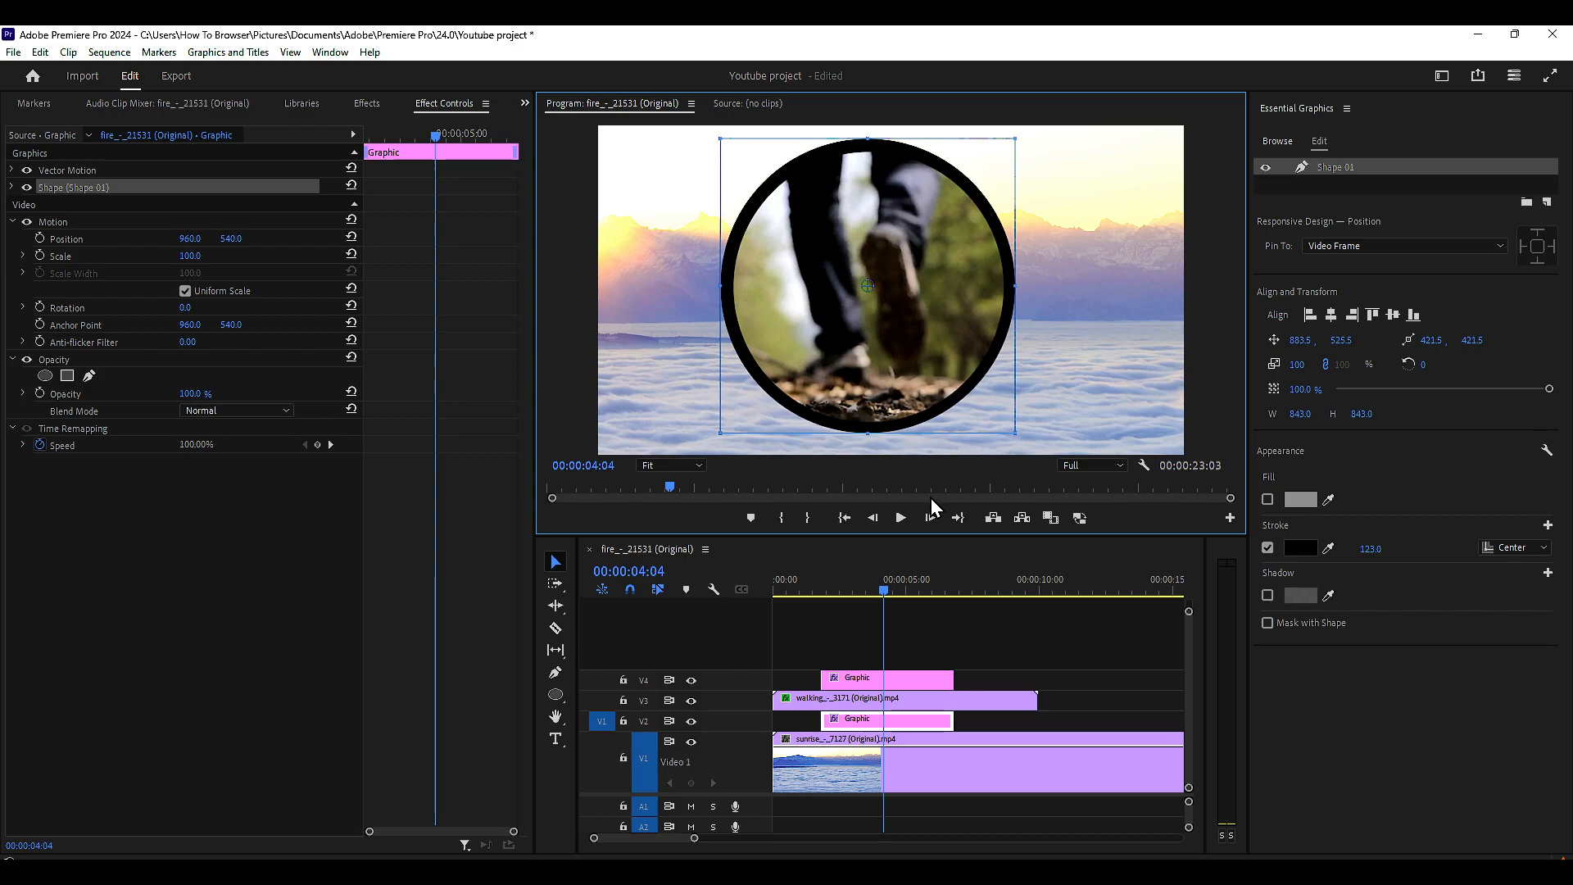
Try nesting the V4 and V2 circle graphics into one sequence, and undo the nesting.
left_click(911, 680)
left_click(898, 681, "shift")
left_click(892, 683, "shift")
left_click(887, 722, "shift")
right_click(886, 736)
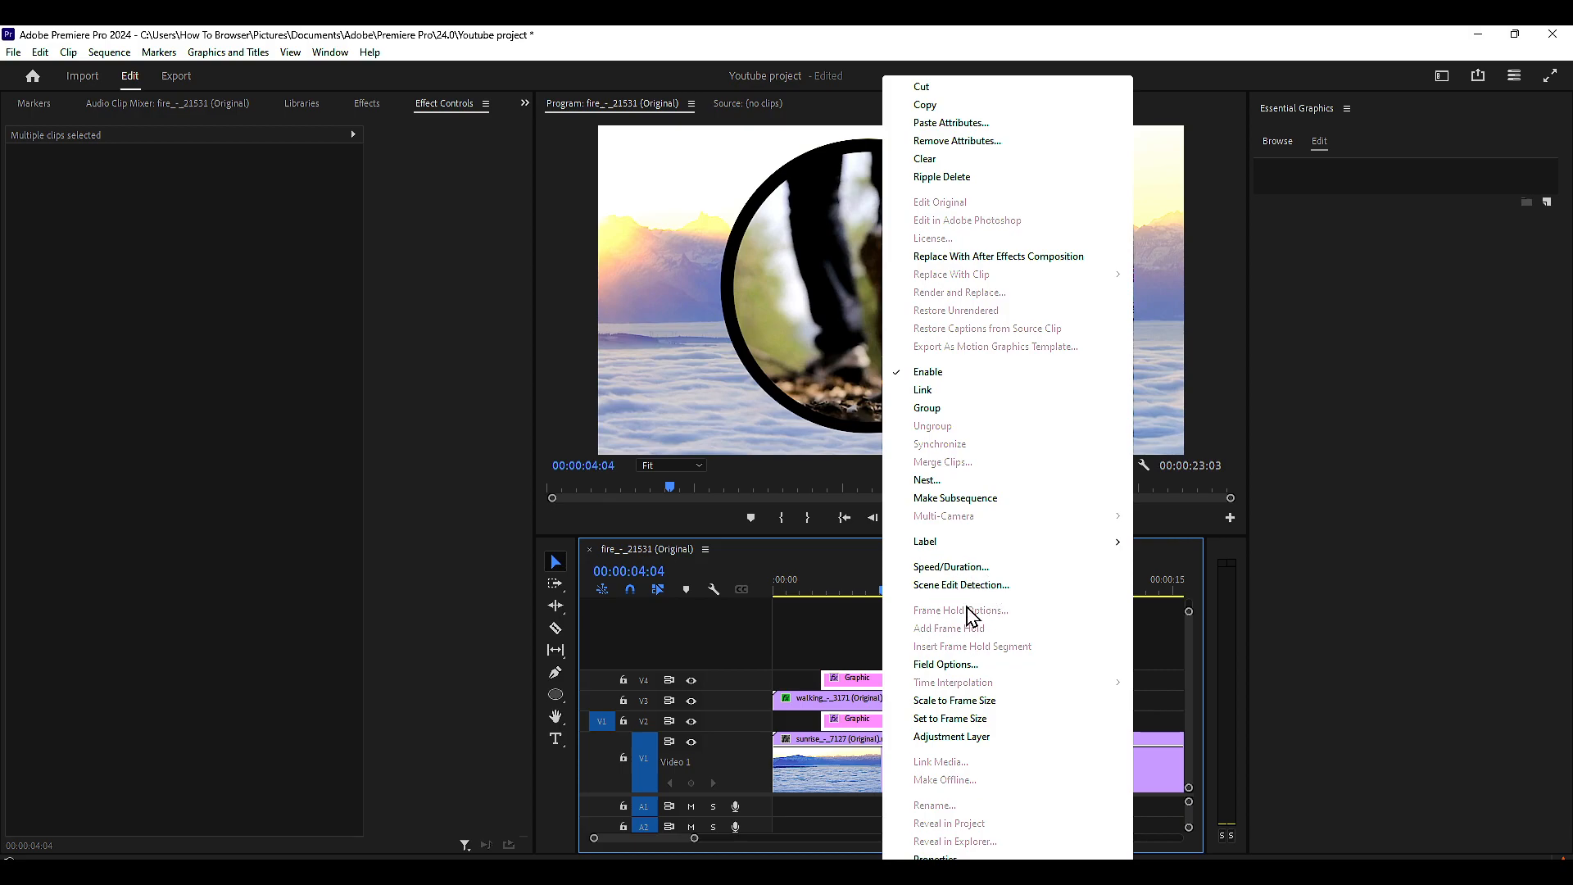
left_click(942, 483)
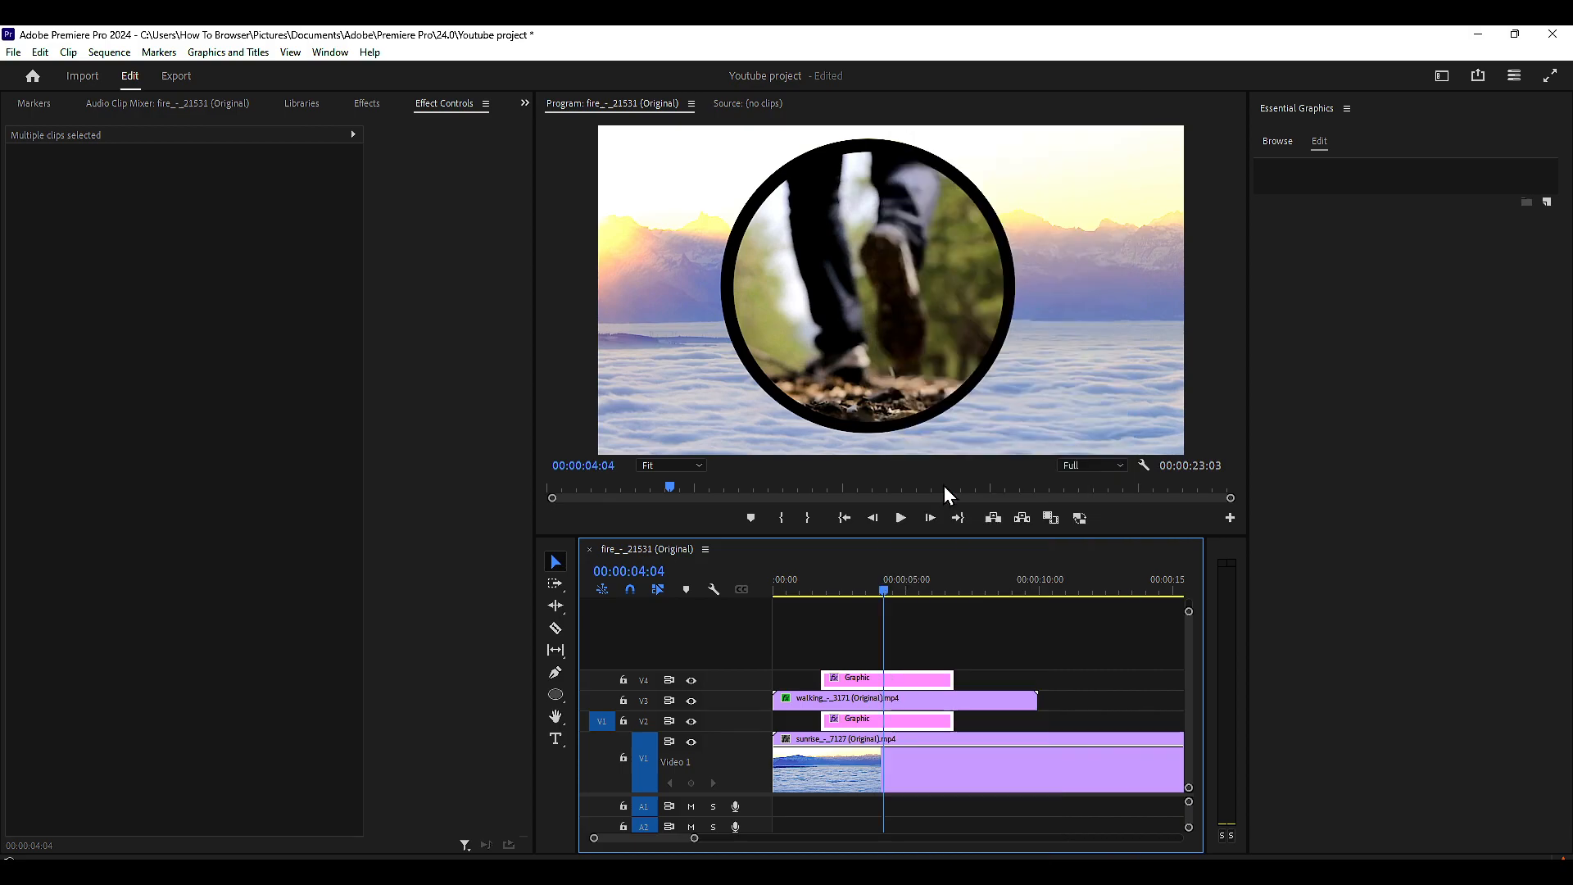
left_click(750, 471)
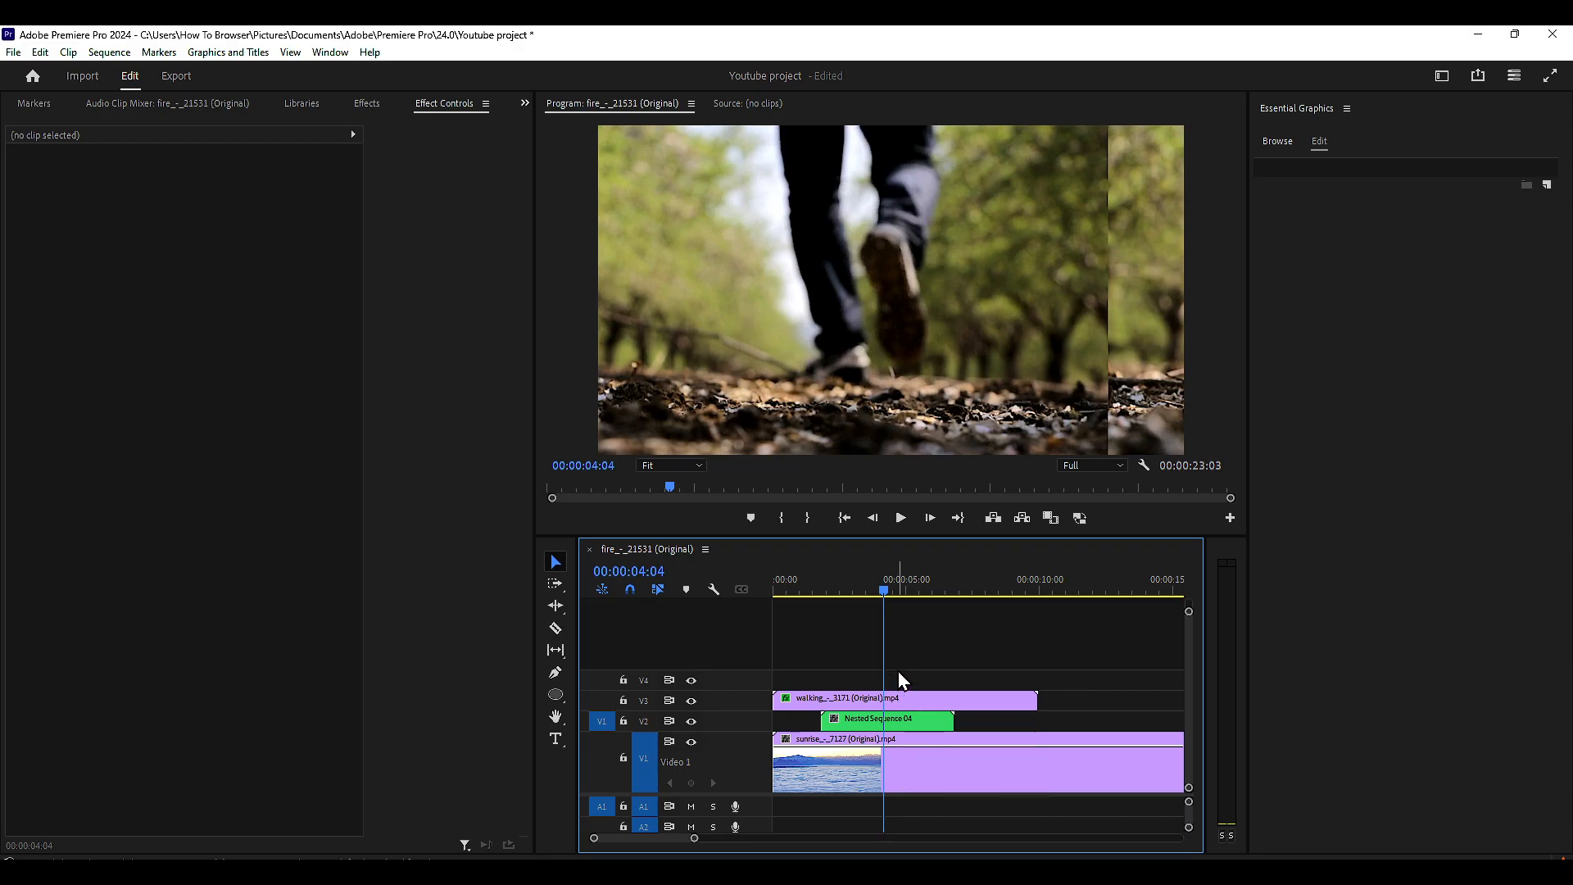
key("ctrl+z")
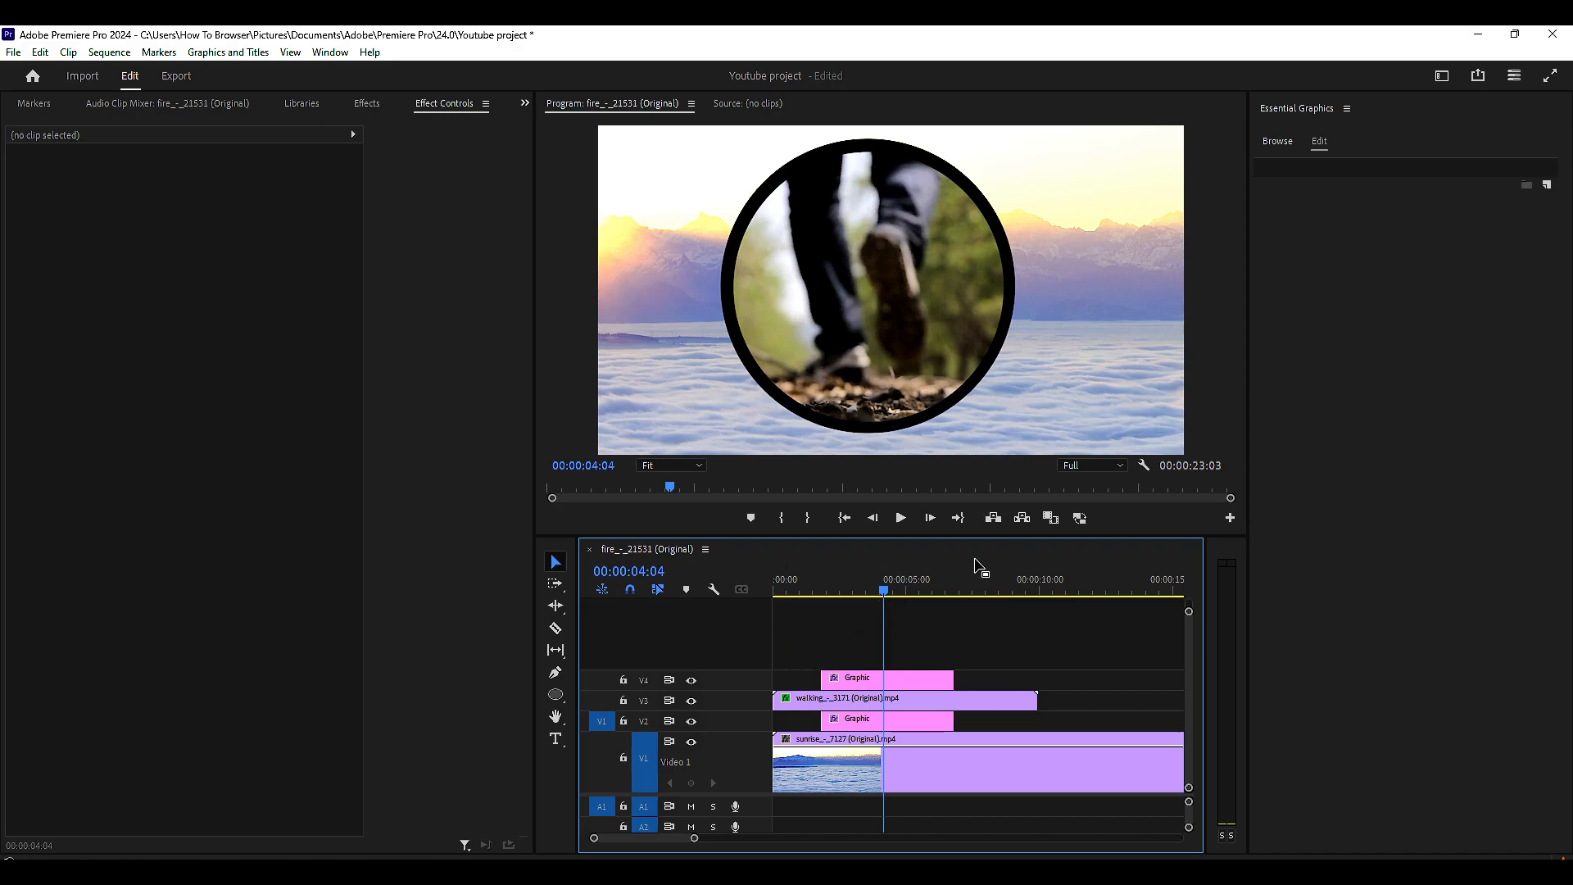
Try selecting both circle graphics and moving them together in the frame, and undo the move.
left_click(914, 673)
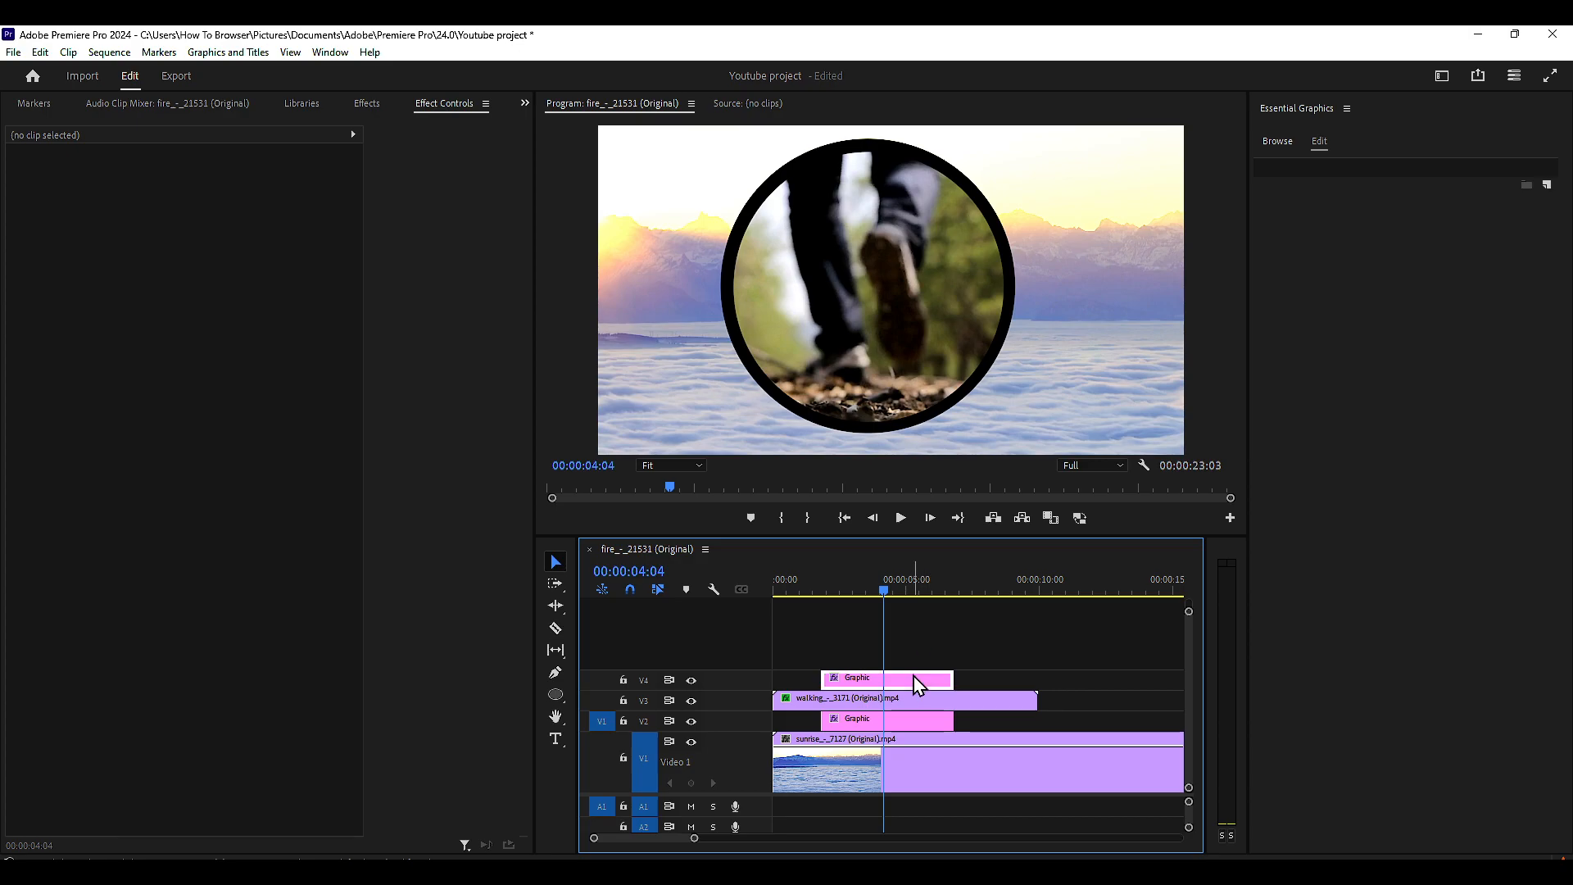
left_click(907, 726, "shift")
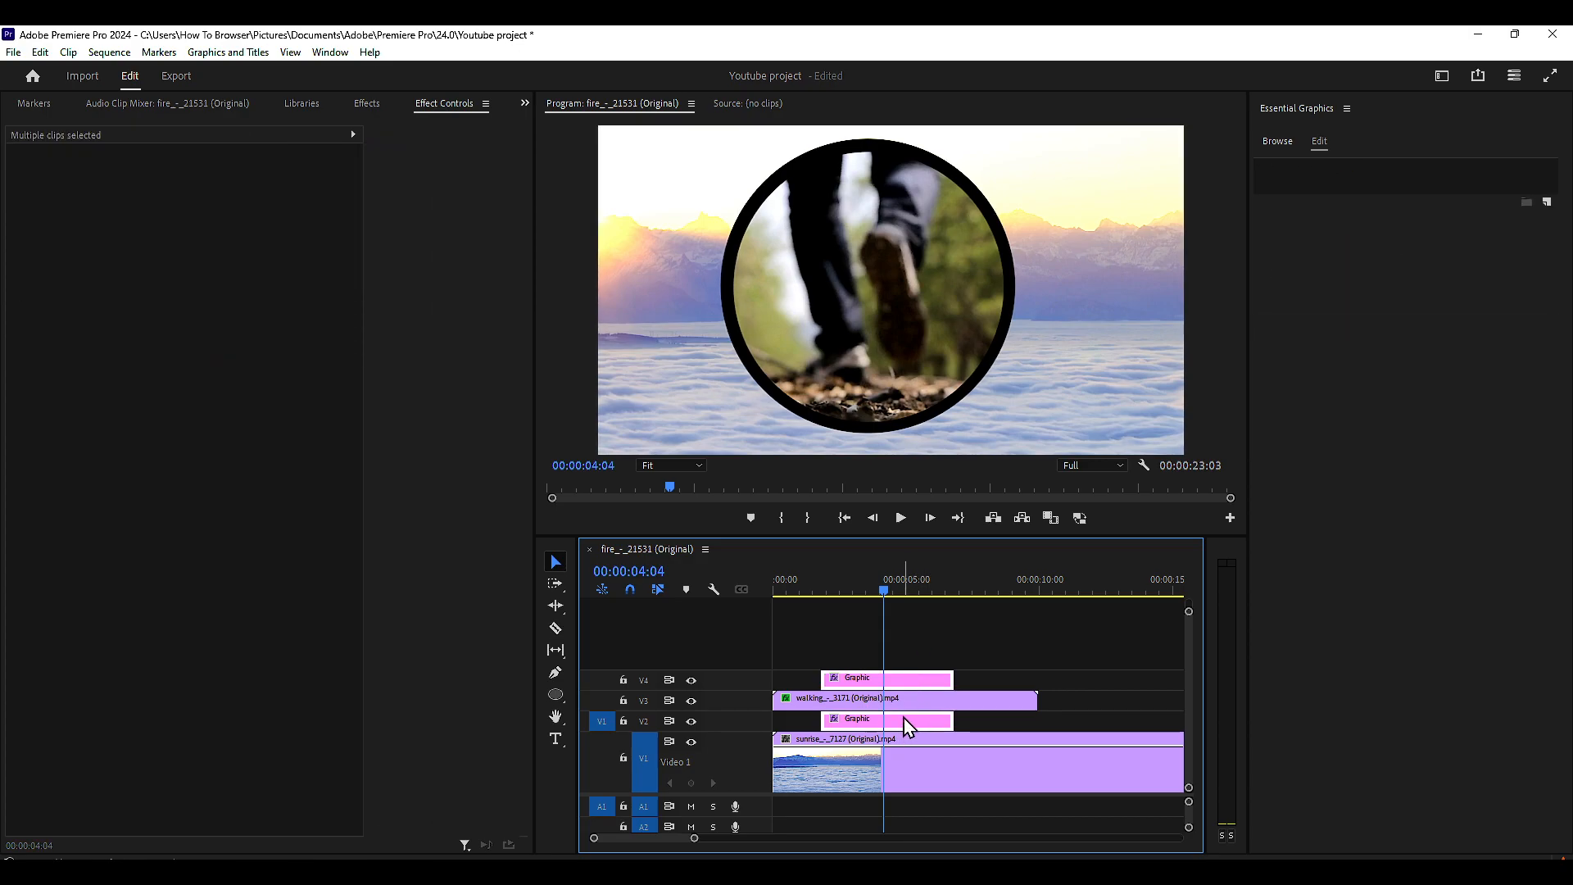
left_click(913, 657)
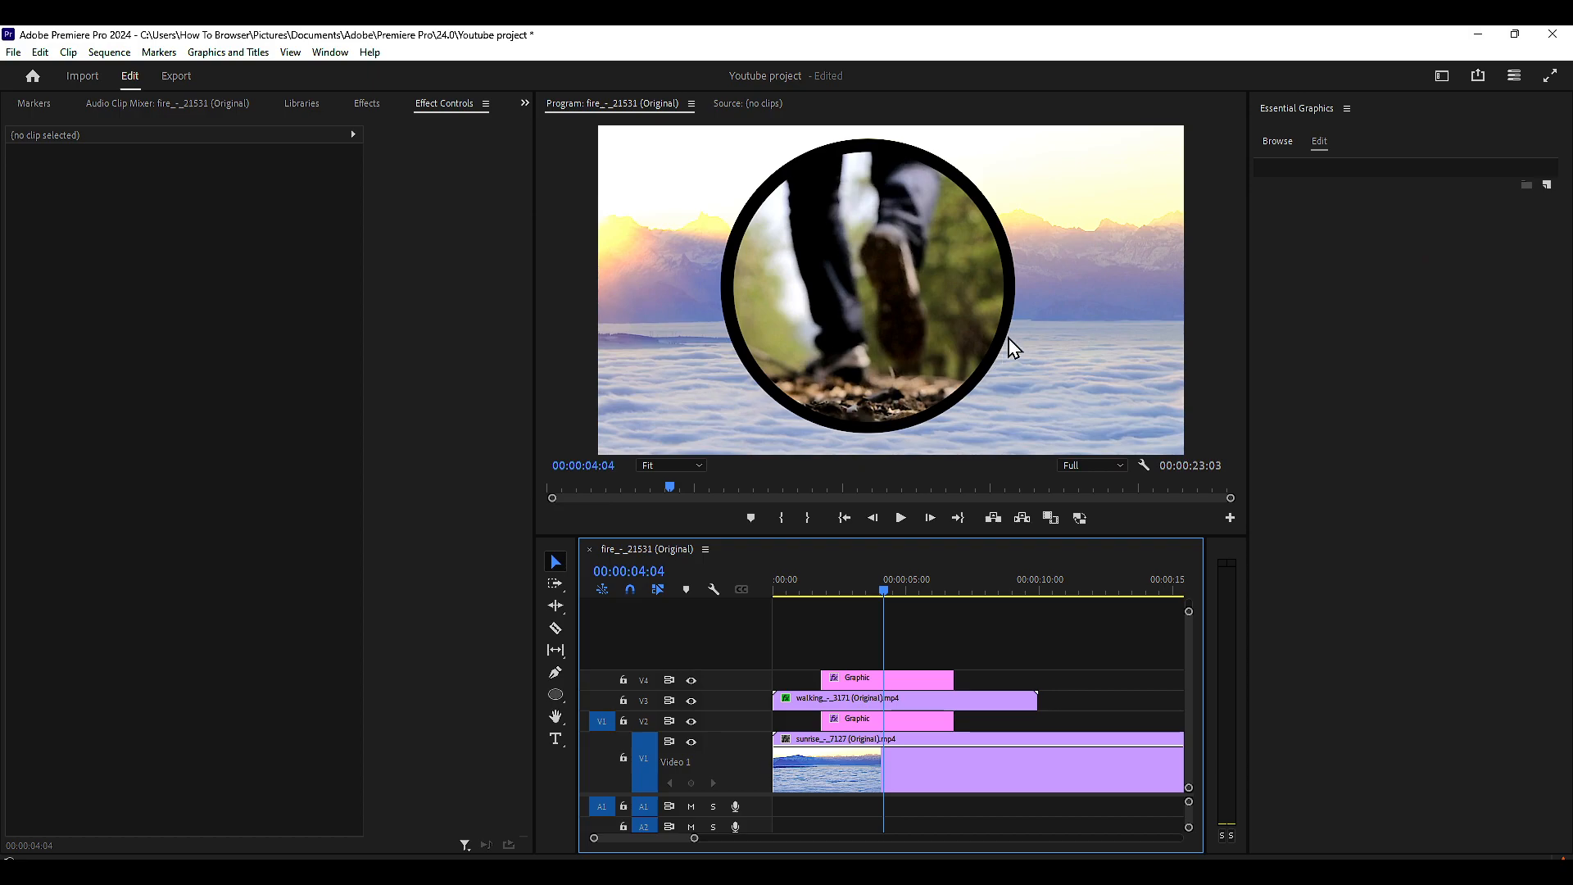
left_click(852, 674)
left_click(856, 722, "shift")
left_click(881, 334)
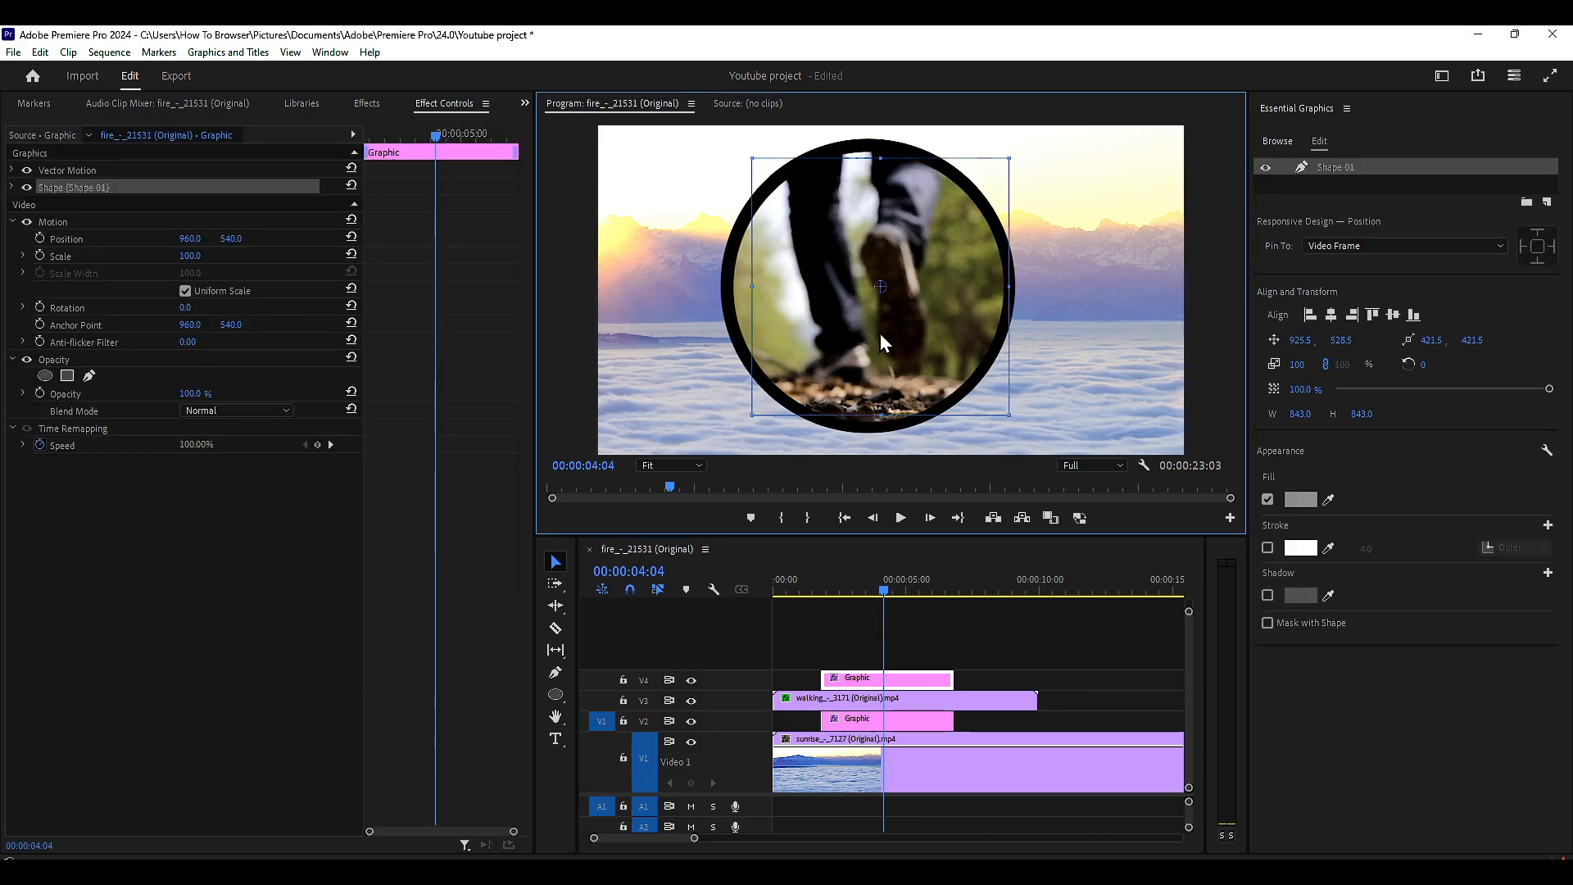
mouse_move(920, 336)
left_mouse_down()
mouse_move(978, 347)
mouse_move(911, 339)
left_mouse_up()
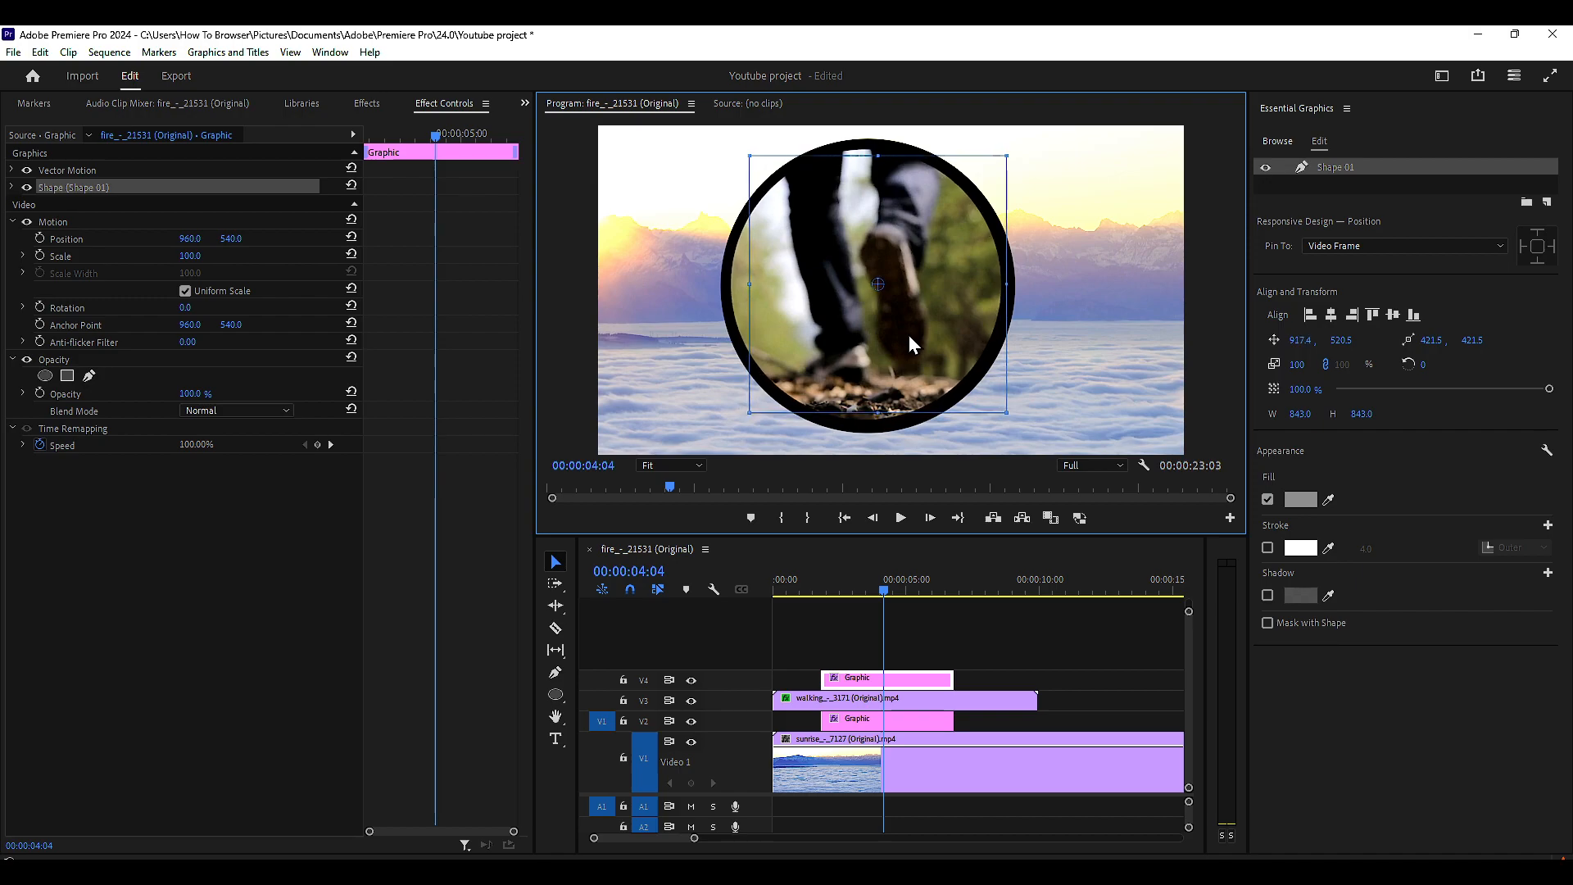
key("ctrl+z")
Try linking the V4 and V2 graphics to move them together, undo the move and unlink the clips.
left_click(883, 719)
right_click(880, 719)
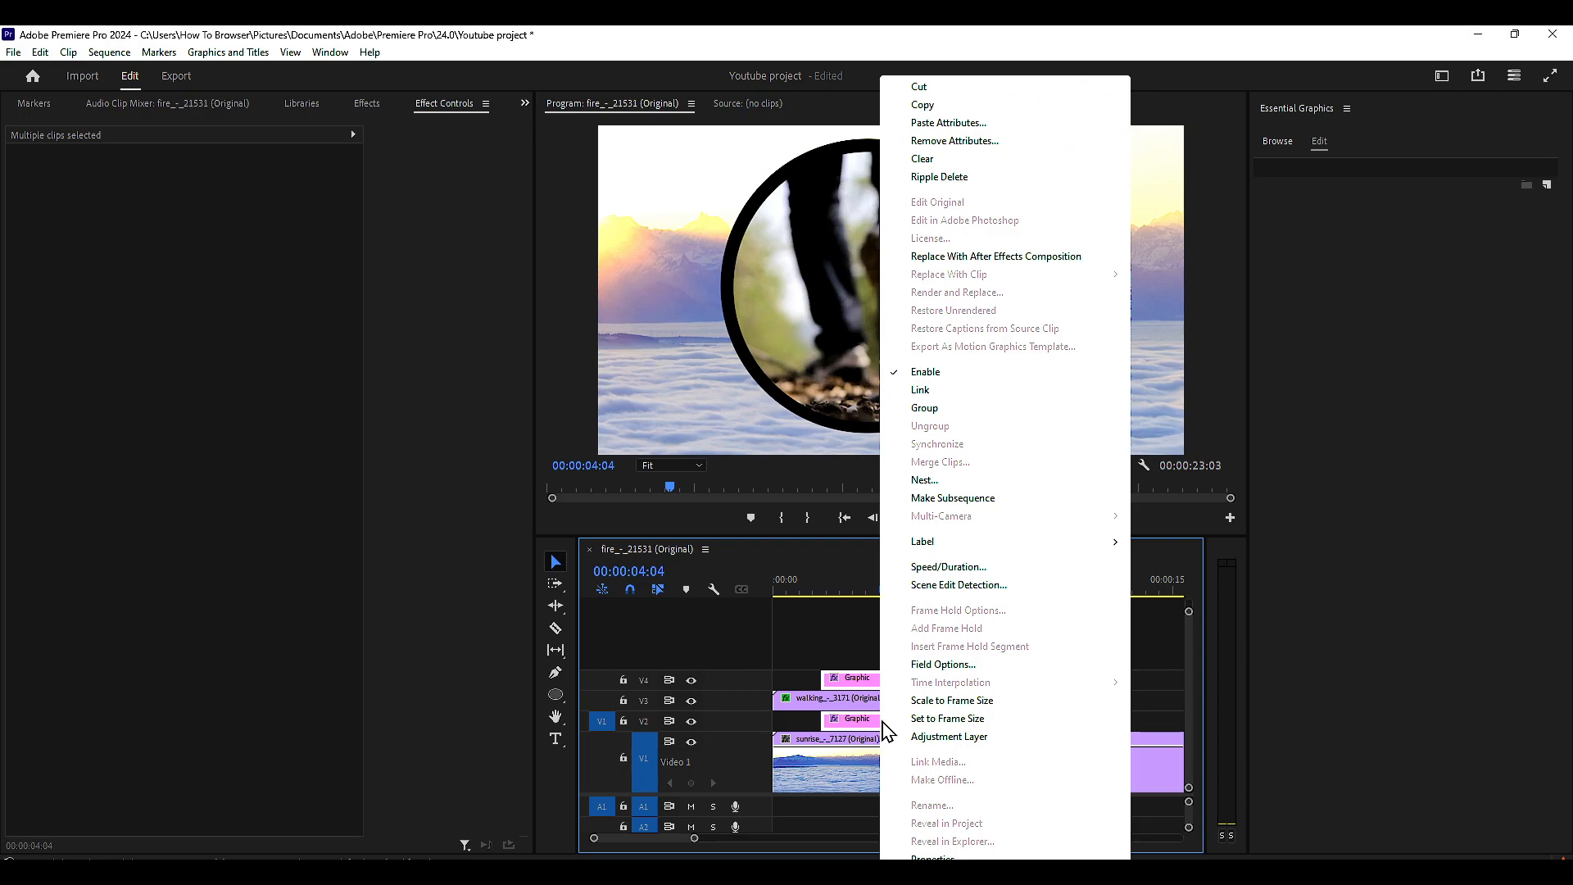
left_click(950, 390)
left_click(961, 293)
left_click(887, 277)
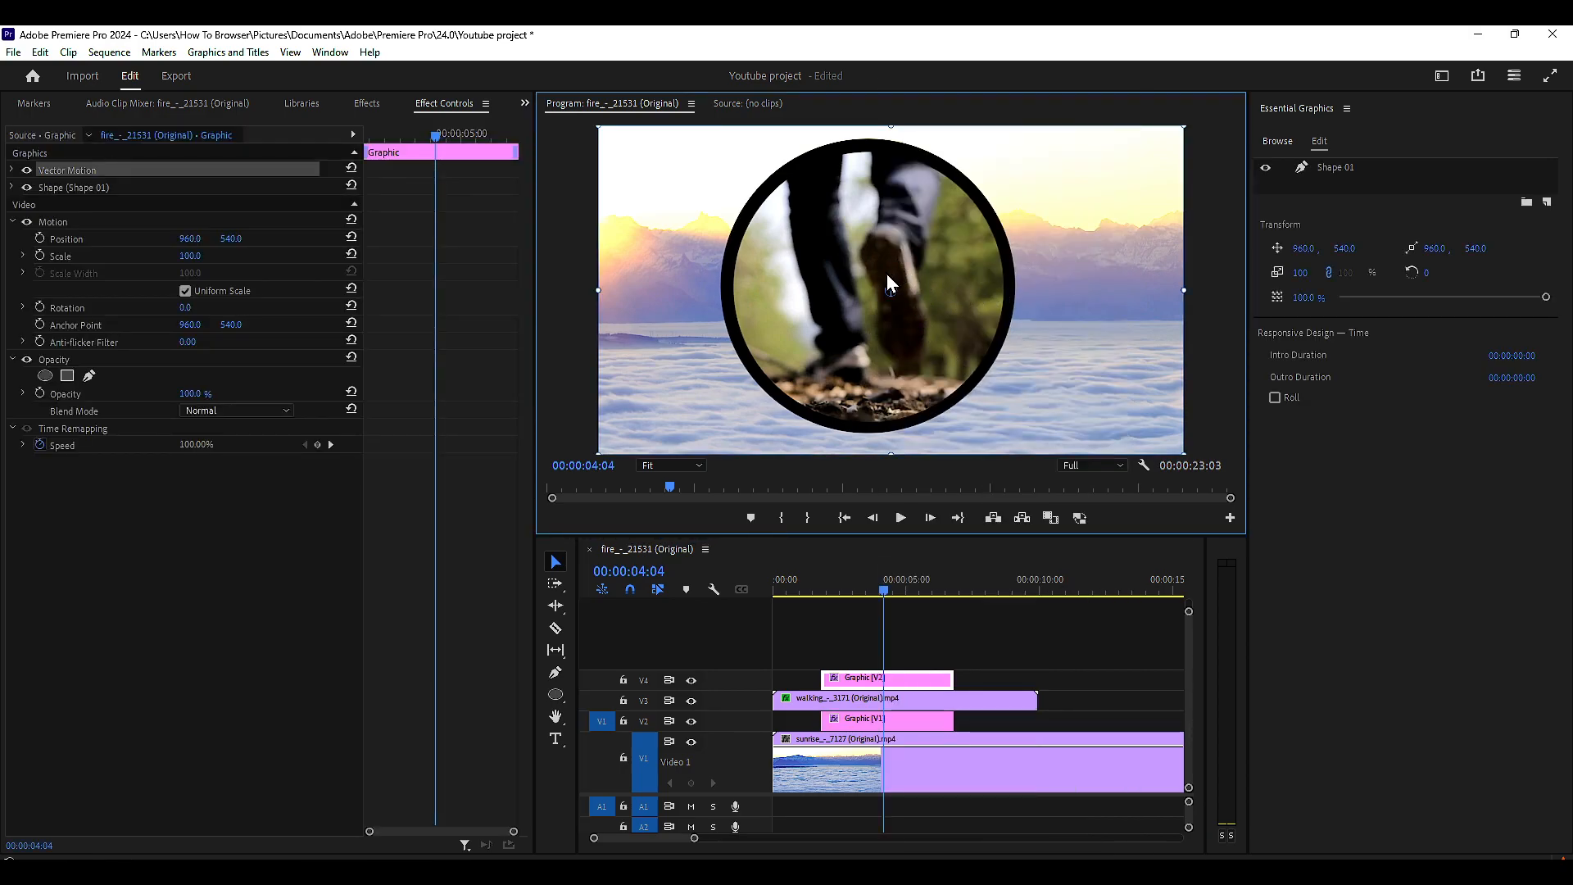
left_click_drag(953, 272, 921, 247)
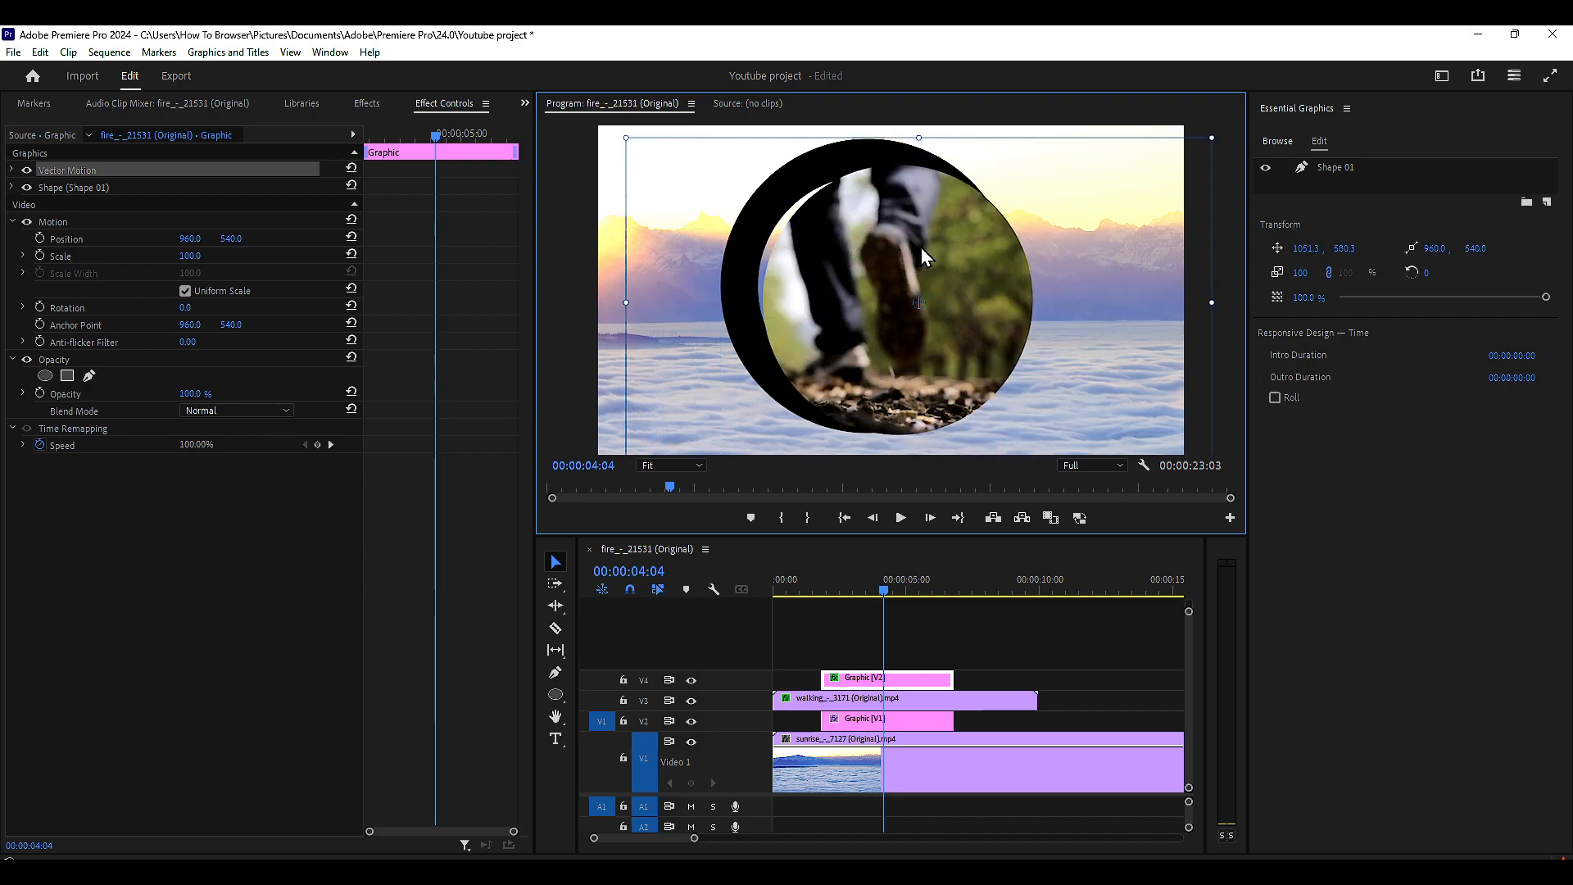
key("ctrl+z")
right_click(887, 719)
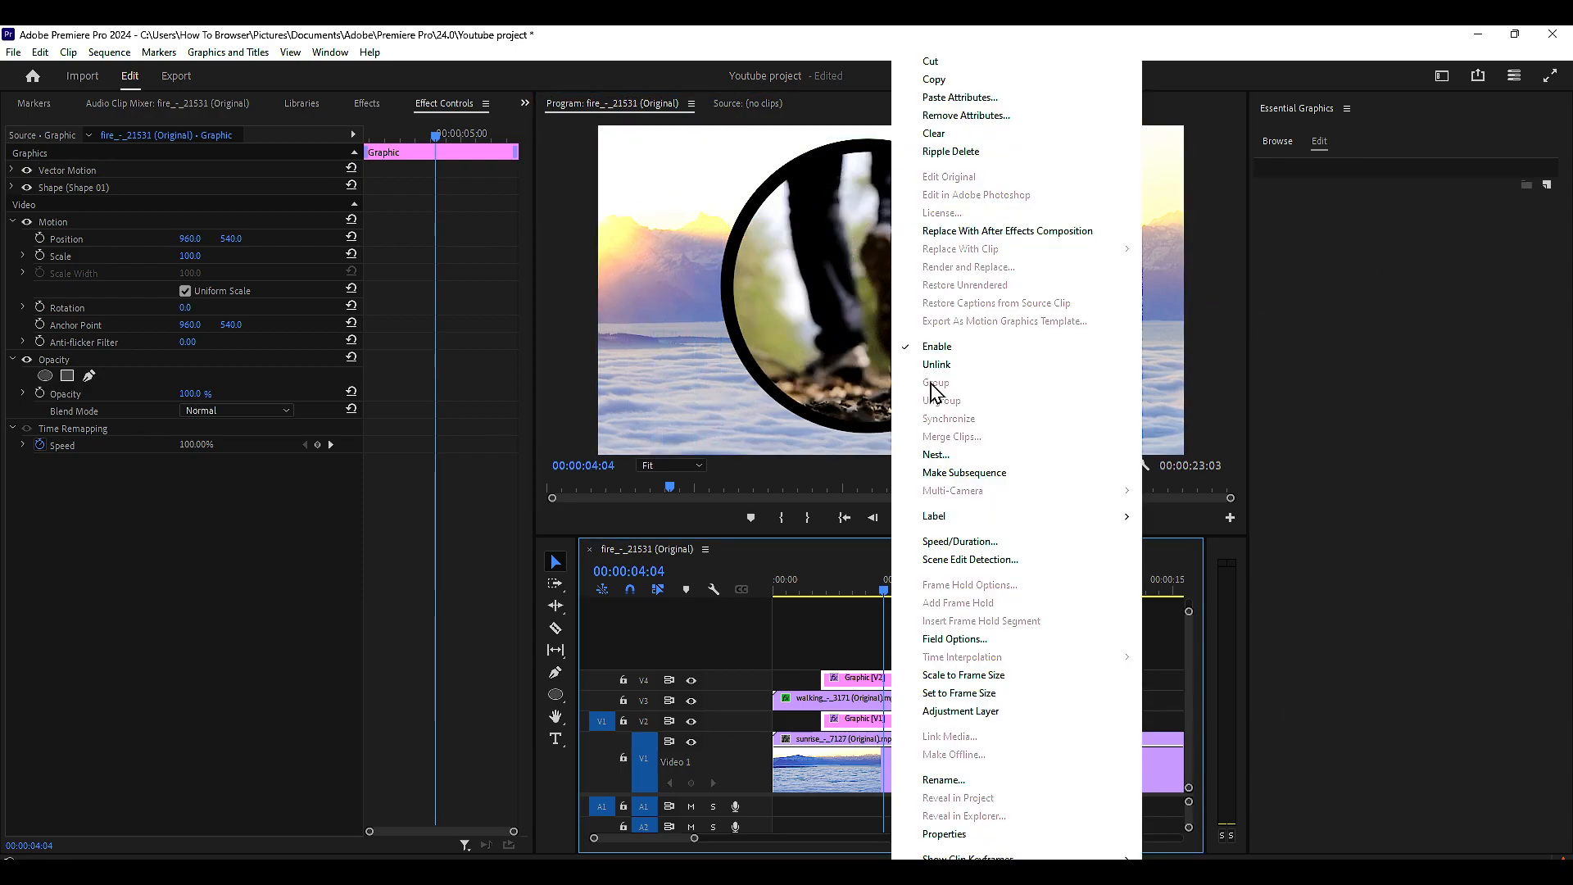
left_click(937, 364)
Group the V4 and V2 circle graphics, try moving them in the frame, and reselect both clips.
right_click(890, 680)
left_click(869, 721, "shift")
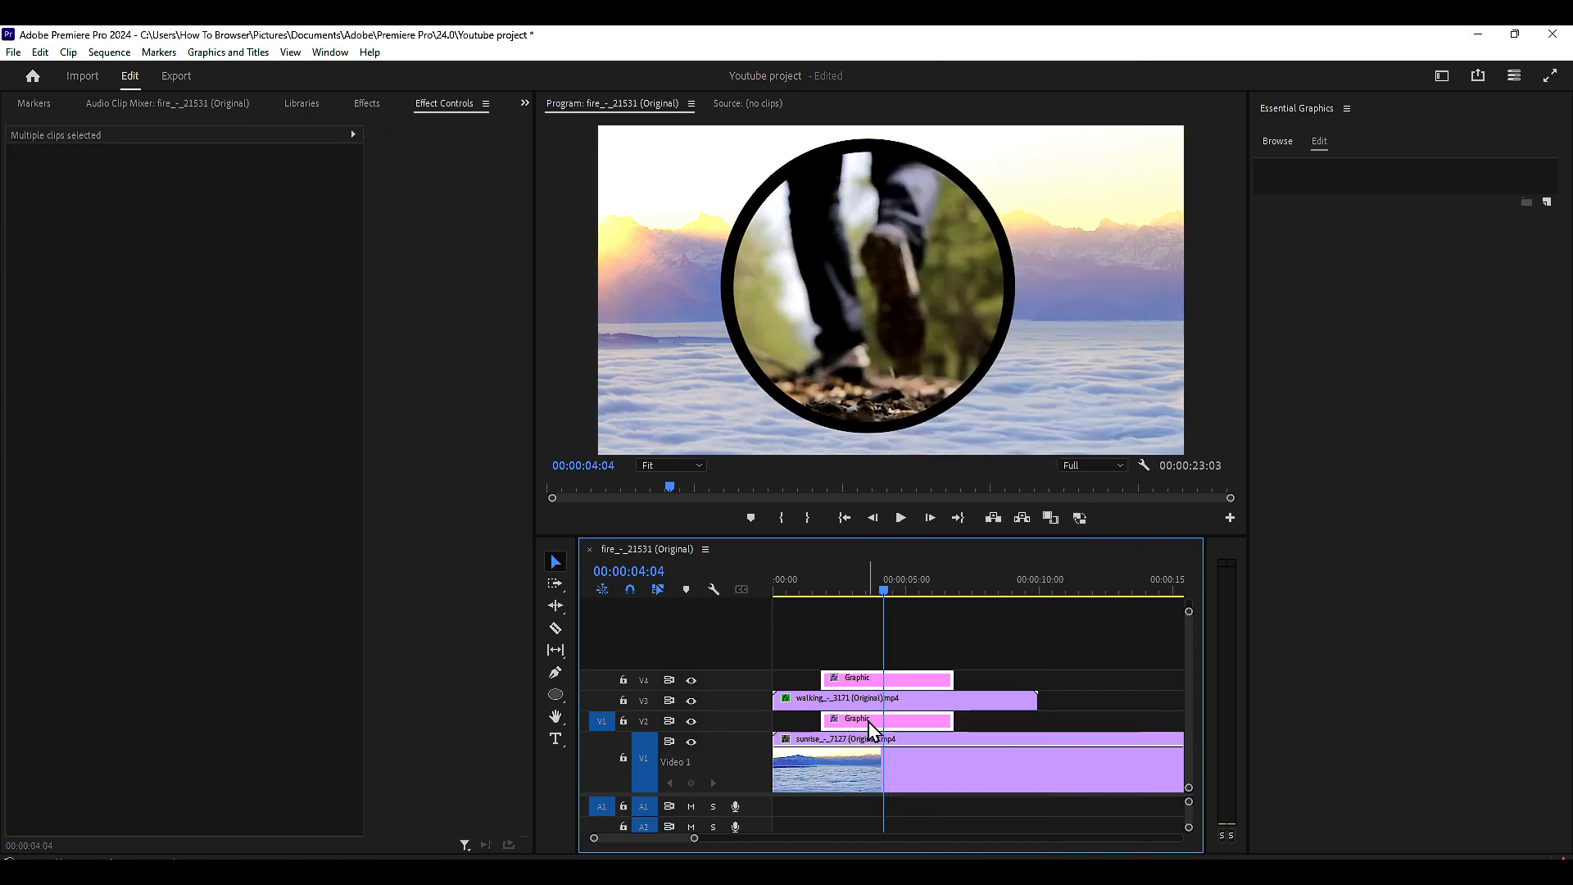
right_click(893, 687)
left_click(956, 416)
left_click(922, 298)
mouse_move(908, 279)
left_mouse_down()
mouse_move(956, 299)
mouse_move(908, 278)
left_mouse_up()
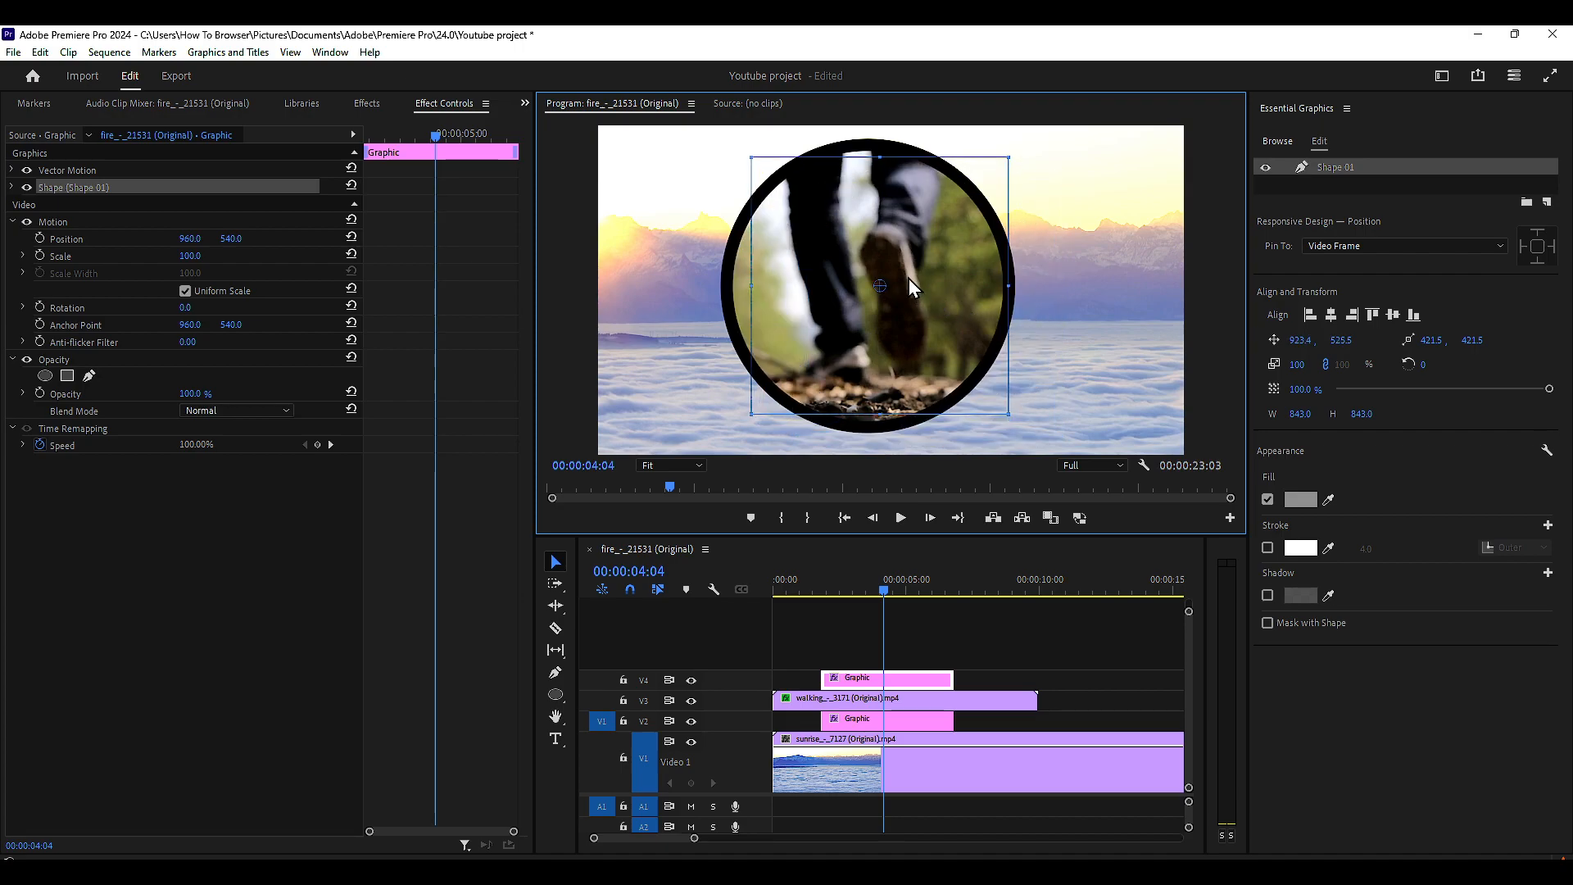
left_click(895, 721, "shift")
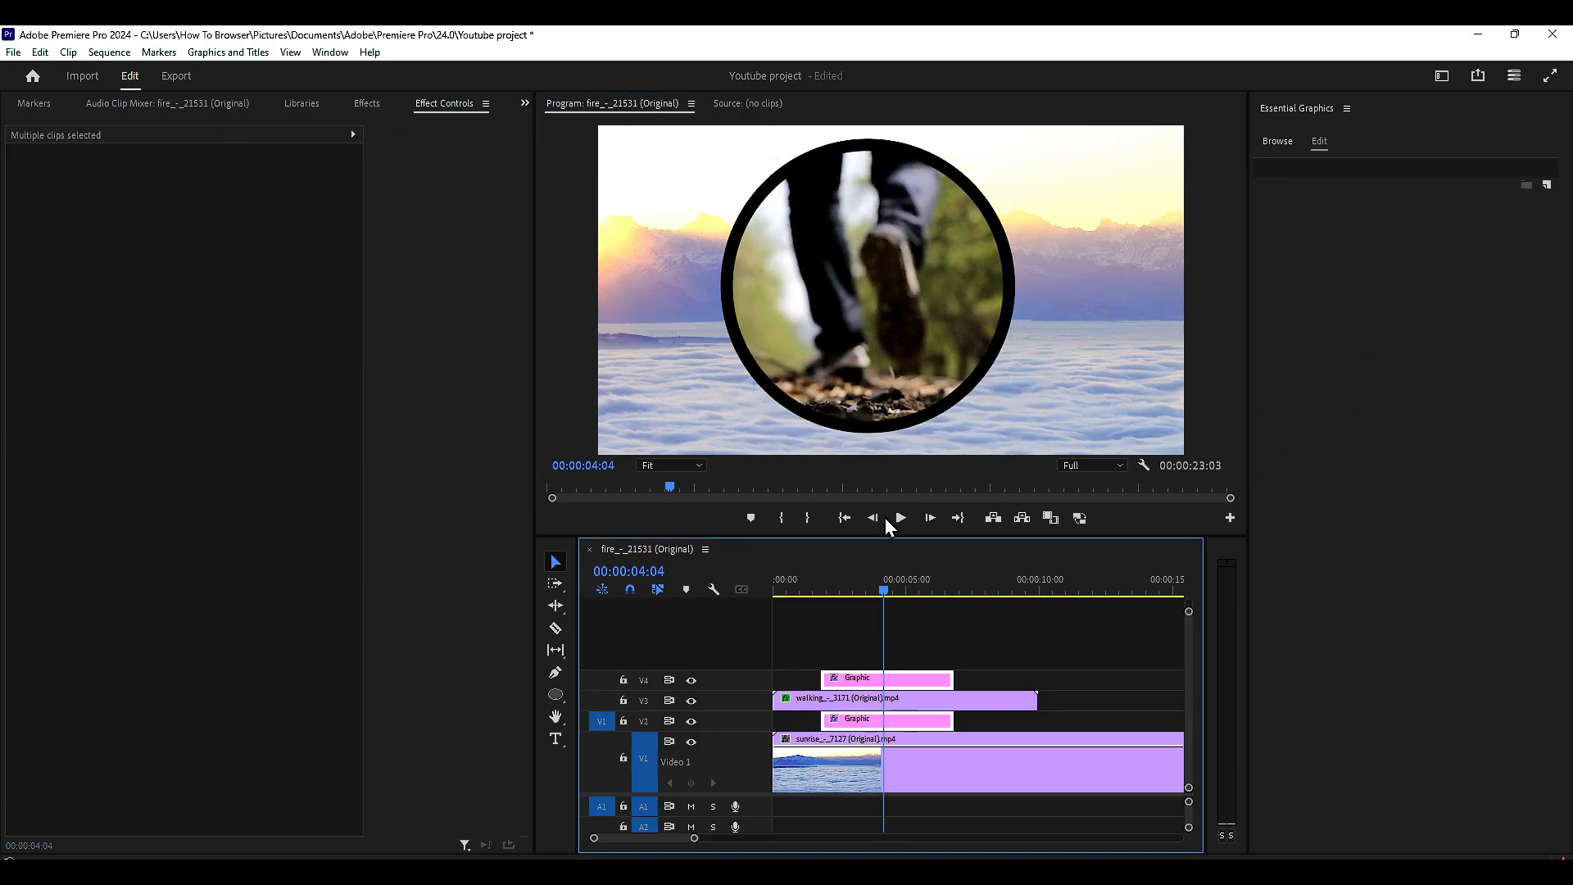
Ungroup the V4 and V2 circle graphics.
right_click(881, 297)
left_click(863, 300)
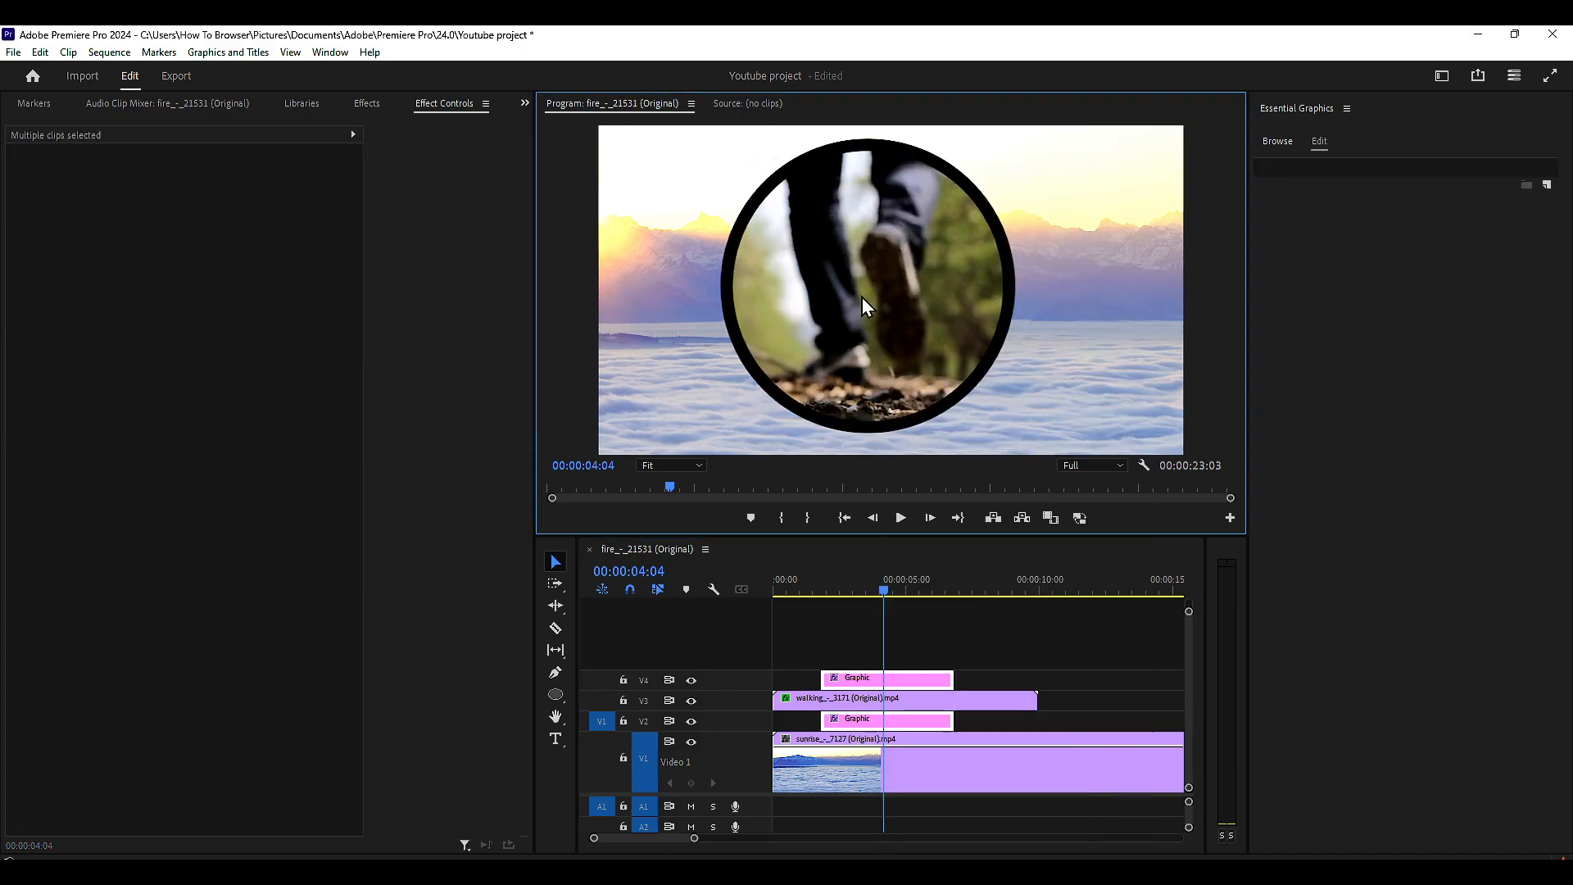
left_click(908, 707, "shift")
left_click(903, 718)
right_click(901, 685)
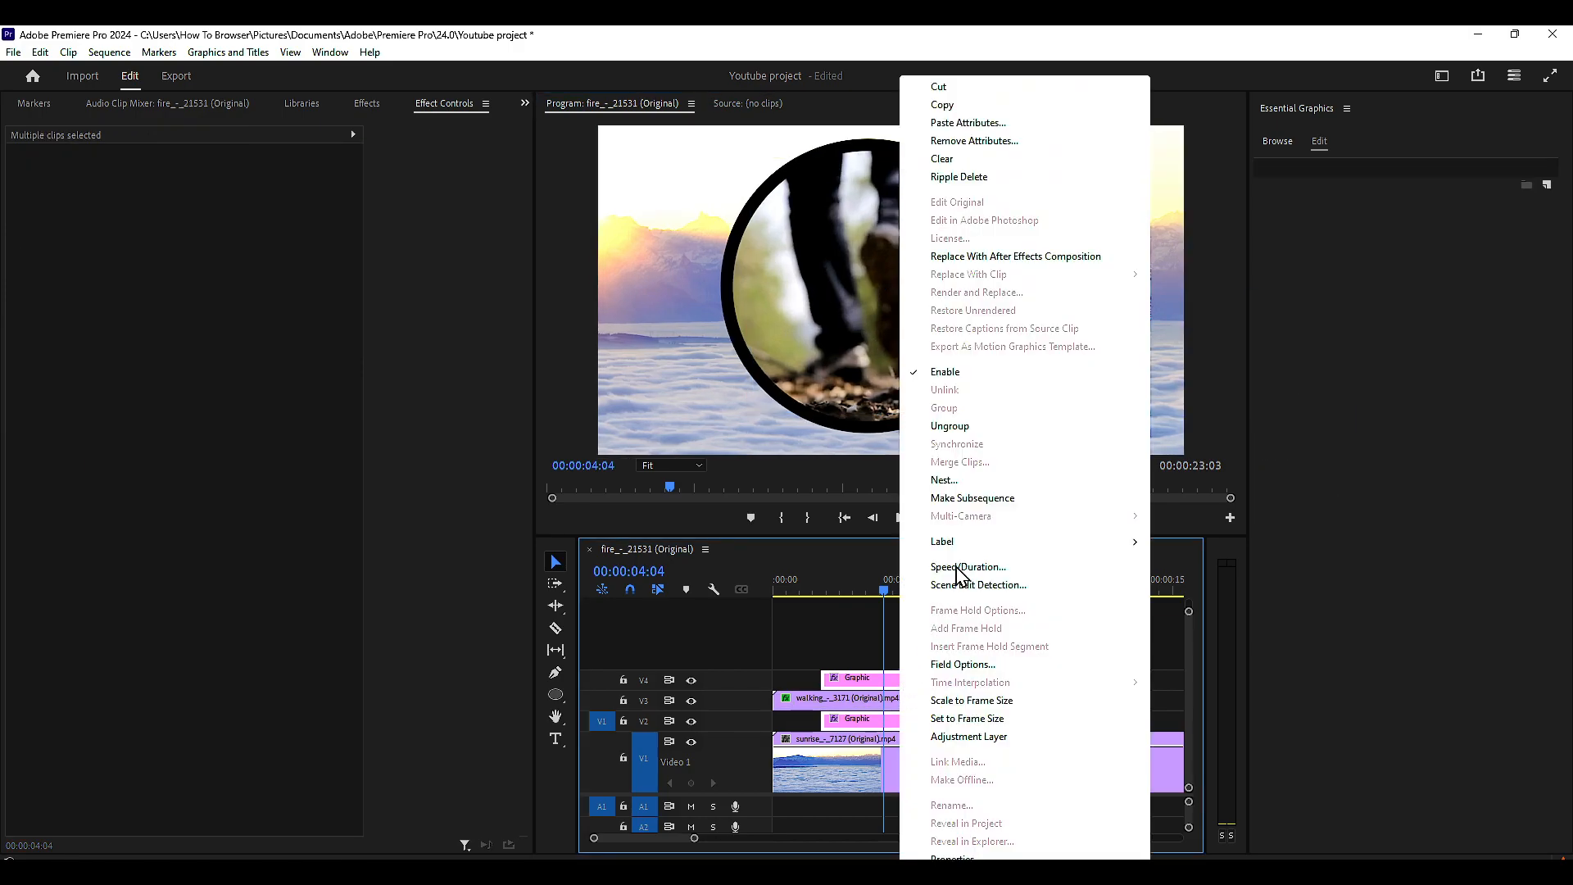
left_click(954, 427)
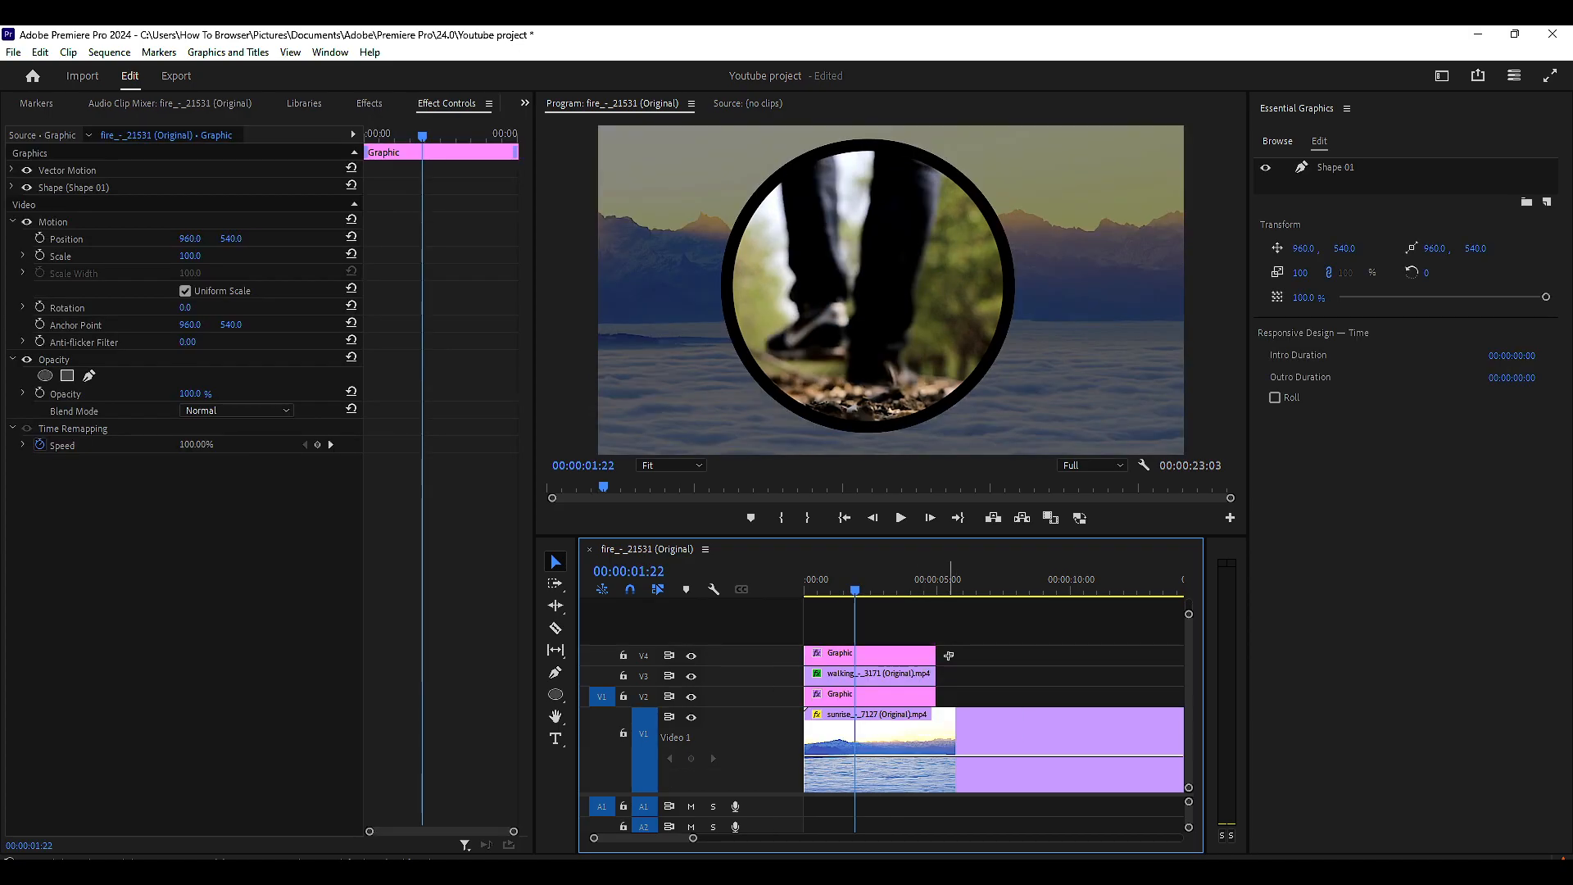
Nest the V4 circle graphic, the V3 walking clip and the V2 circle graphic together into one sequence, keeping the default name.
left_click_drag(953, 653, 887, 698)
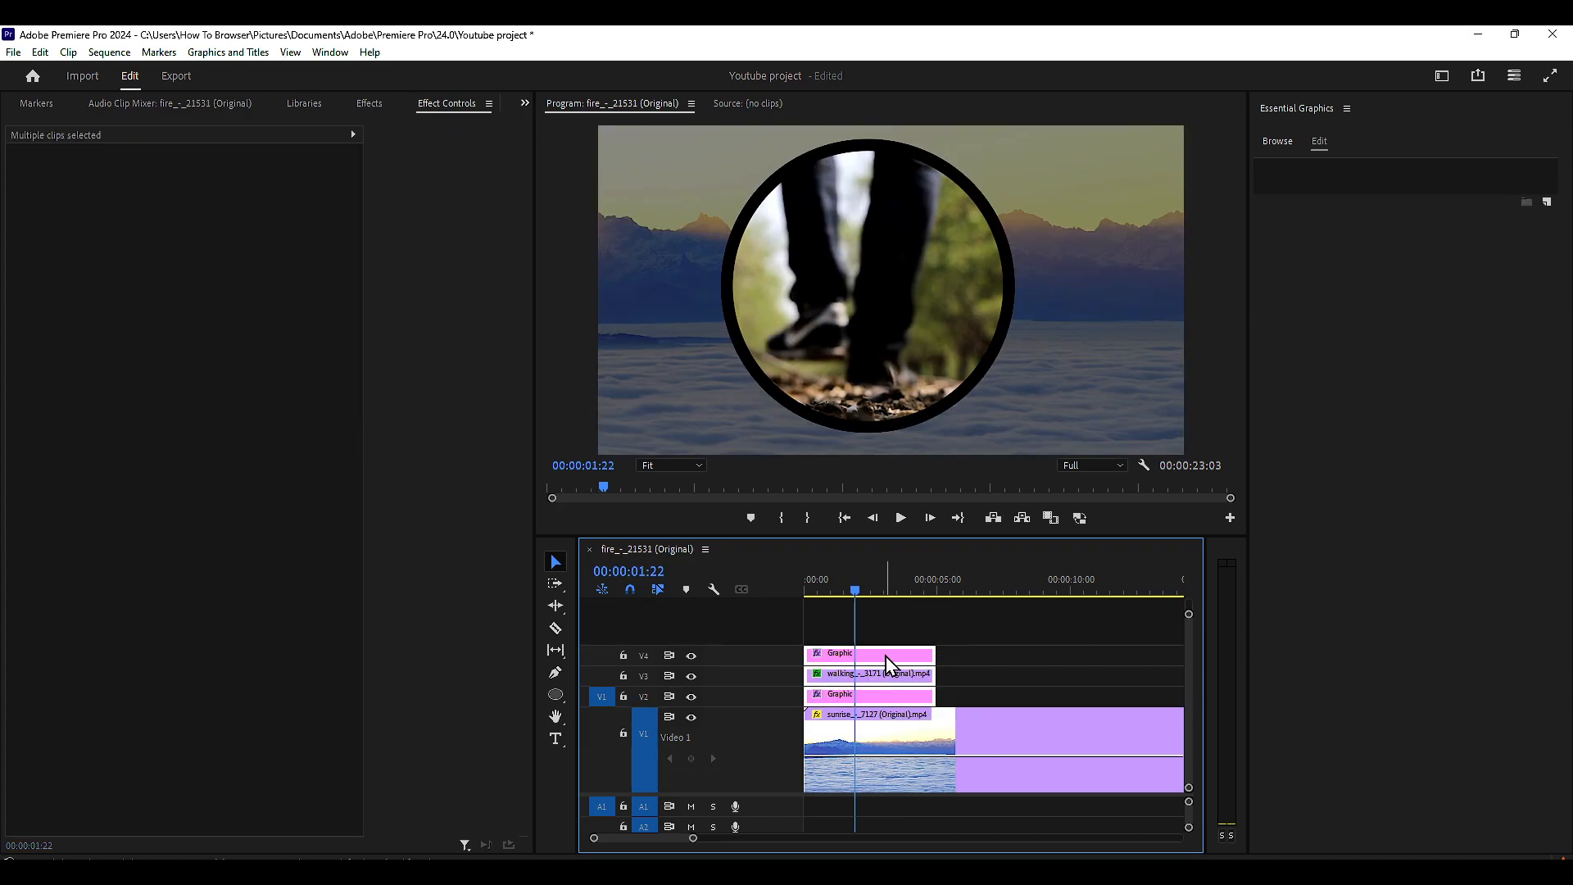
right_click(883, 698)
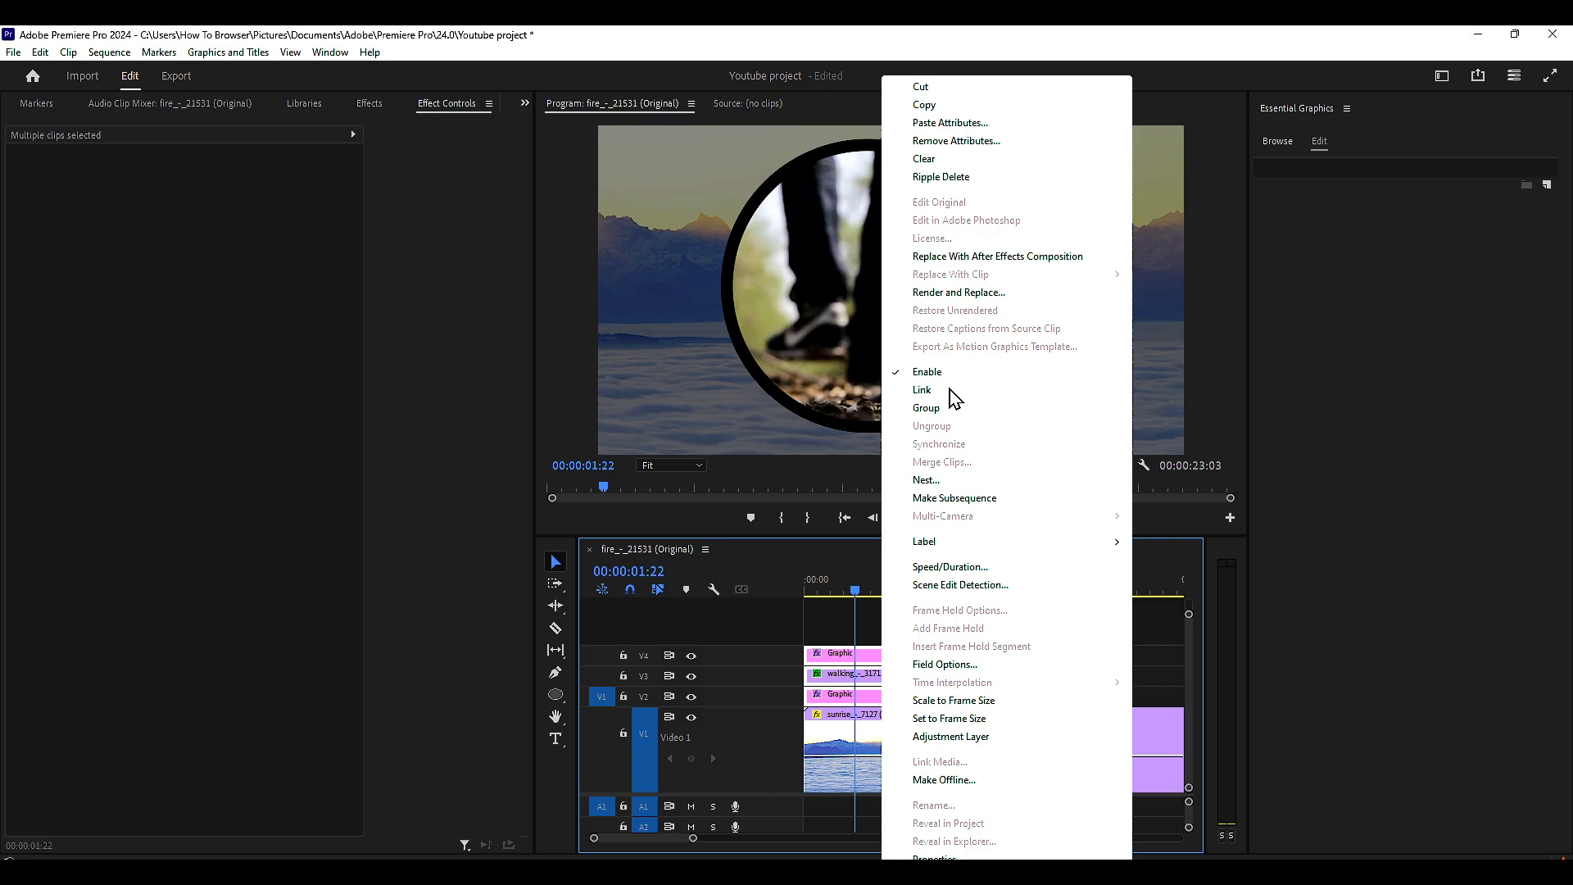
left_click(942, 479)
left_click(785, 473)
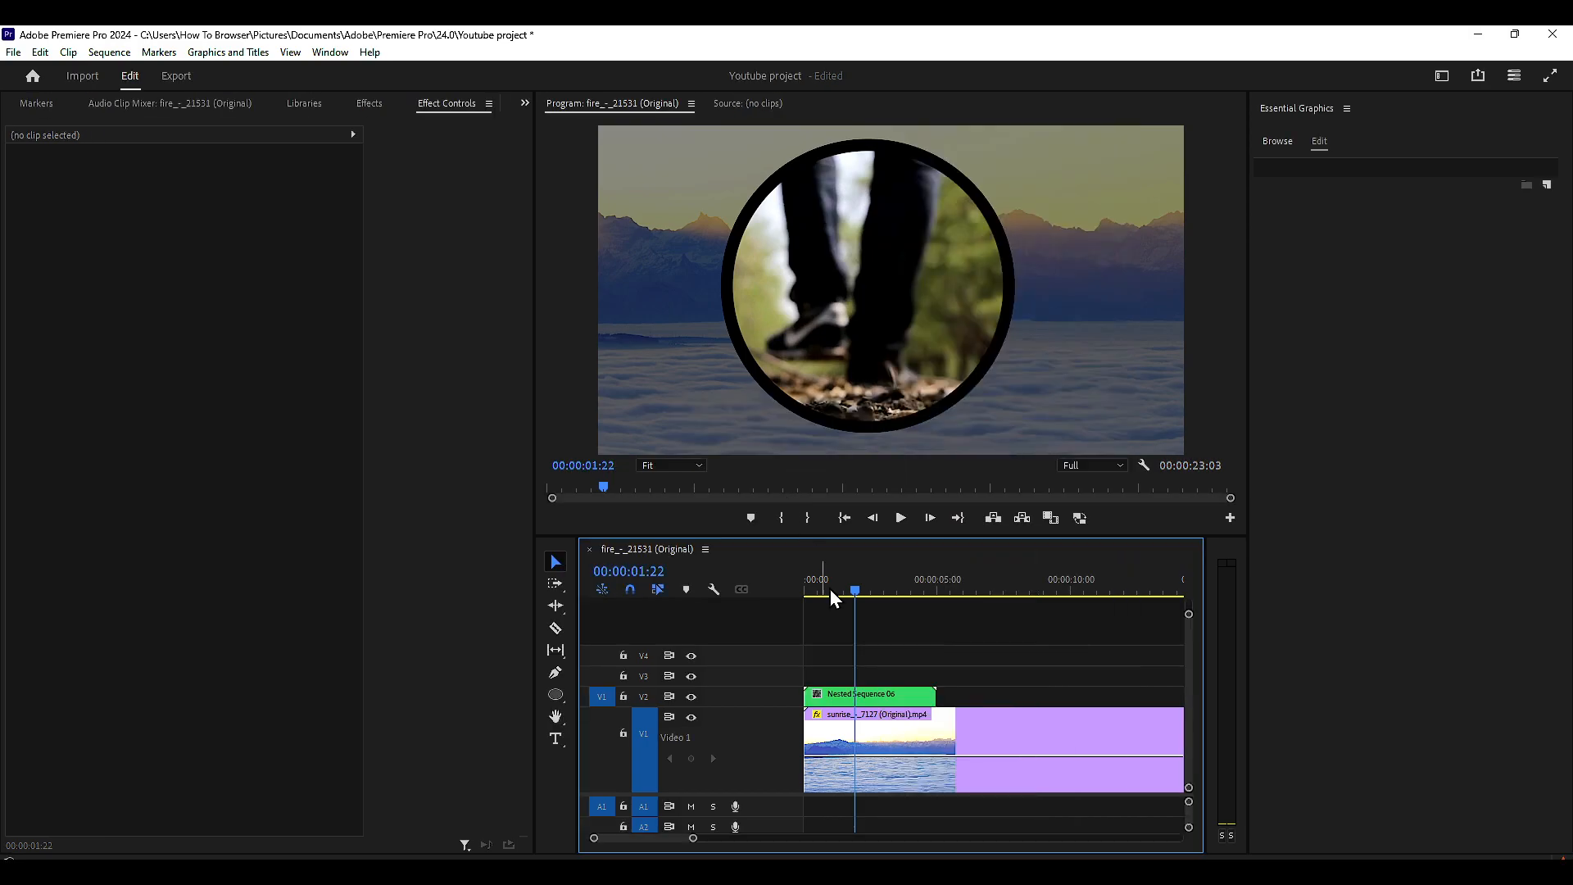
Scale the nested sequence to about 43.3%, place it near the frame's lower-left corner at about 283, 828, and play it from the start.
left_click(869, 697)
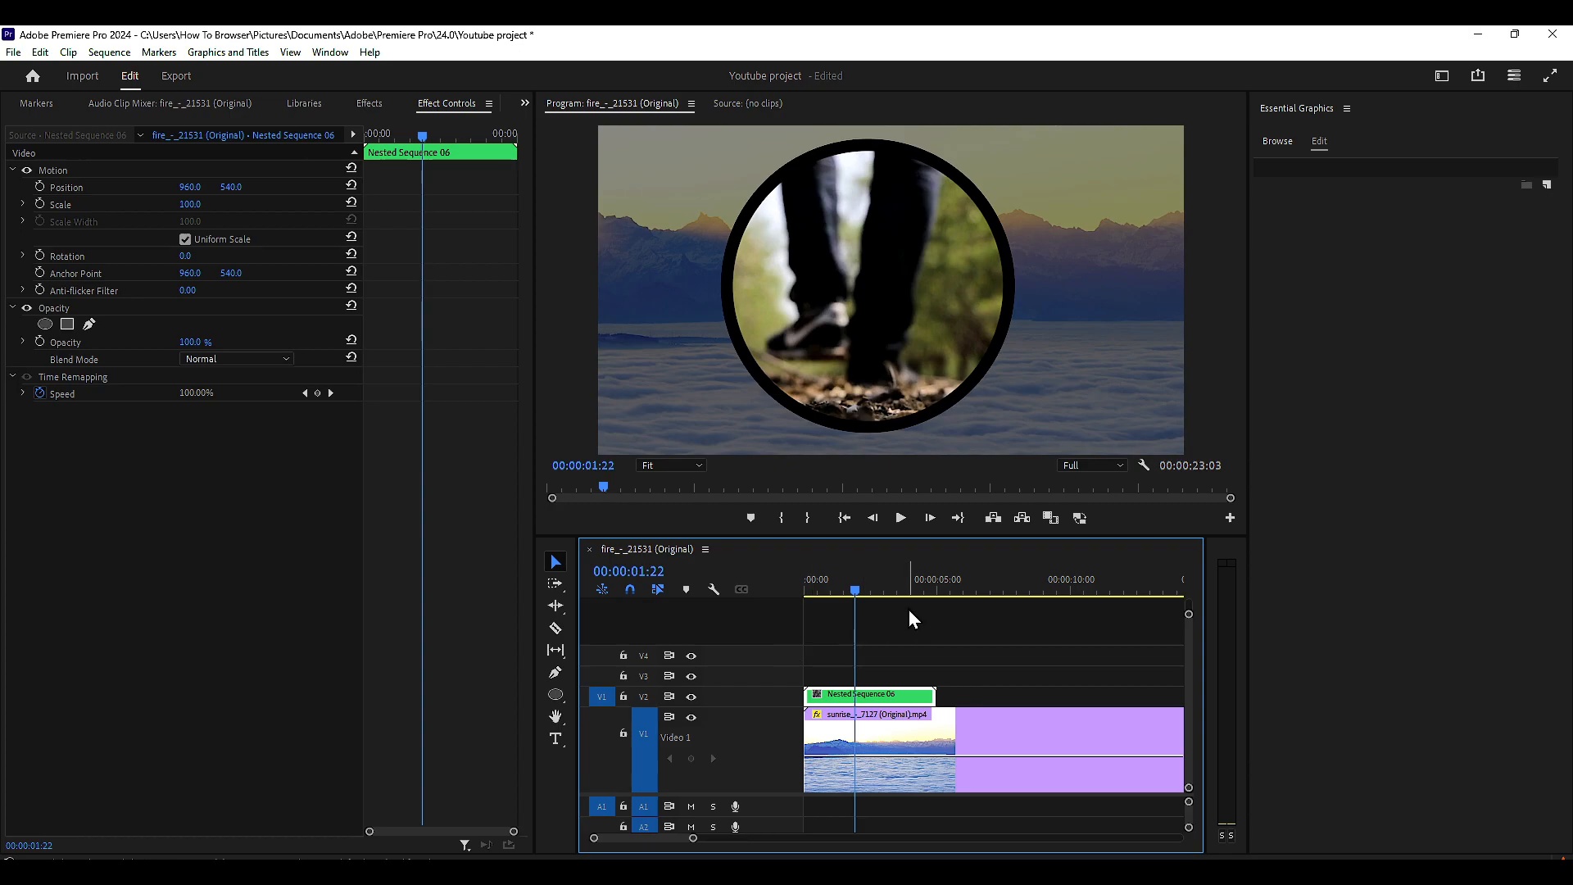
left_click(861, 268)
left_click_drag(809, 260, 896, 279)
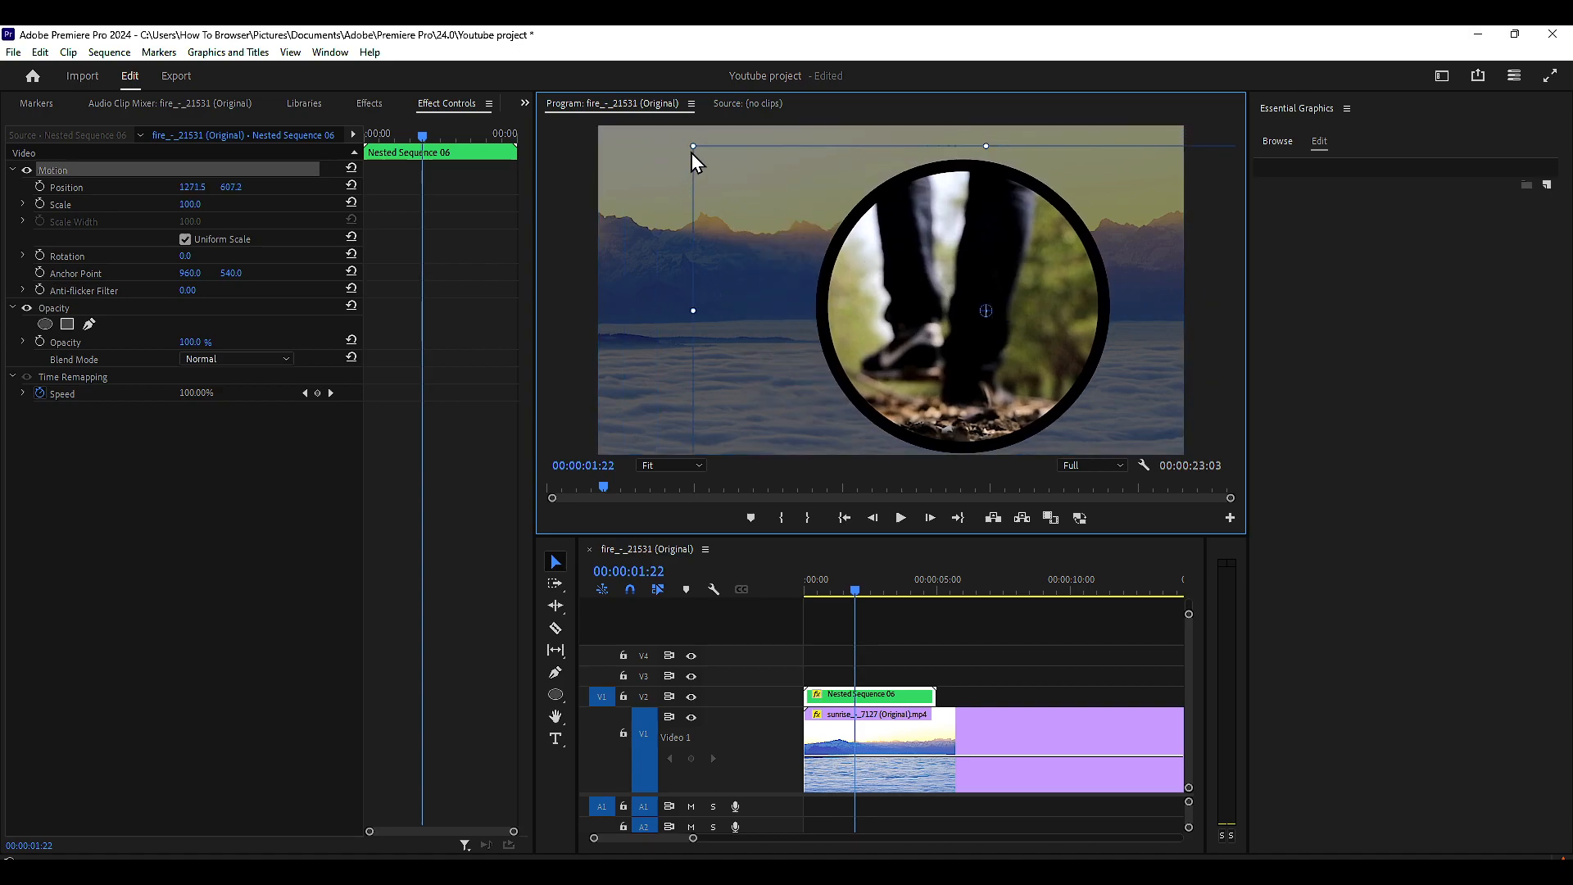
left_click_drag(657, 141, 796, 204)
left_click_drag(913, 283, 683, 318)
left_click_drag(947, 239, 822, 274)
left_click_drag(799, 310, 749, 342)
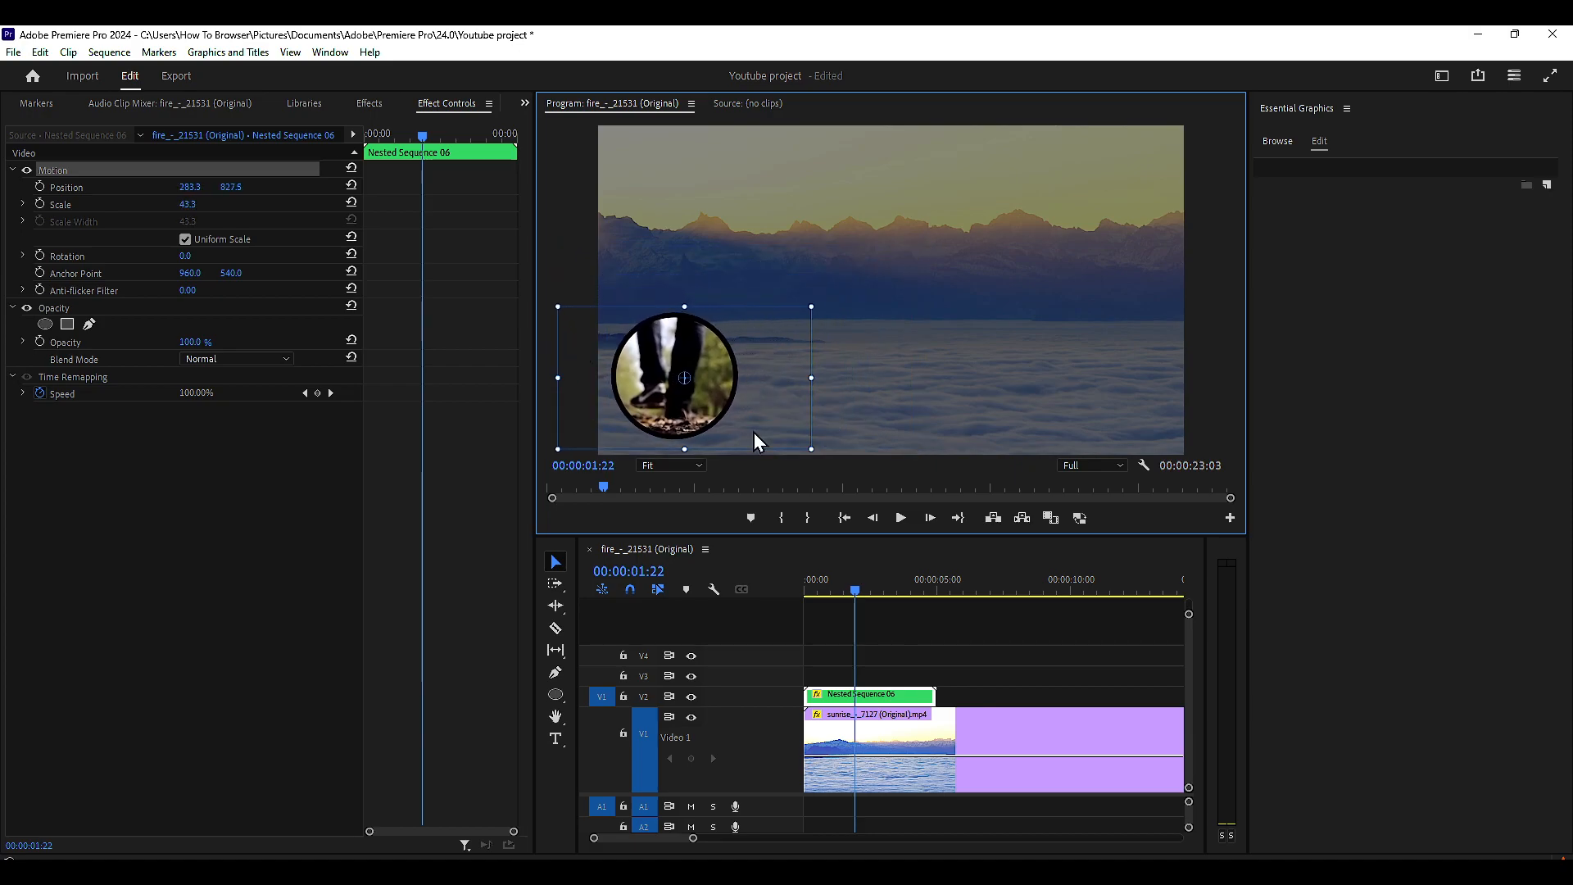
left_click_drag(853, 592, 788, 590)
key("space")
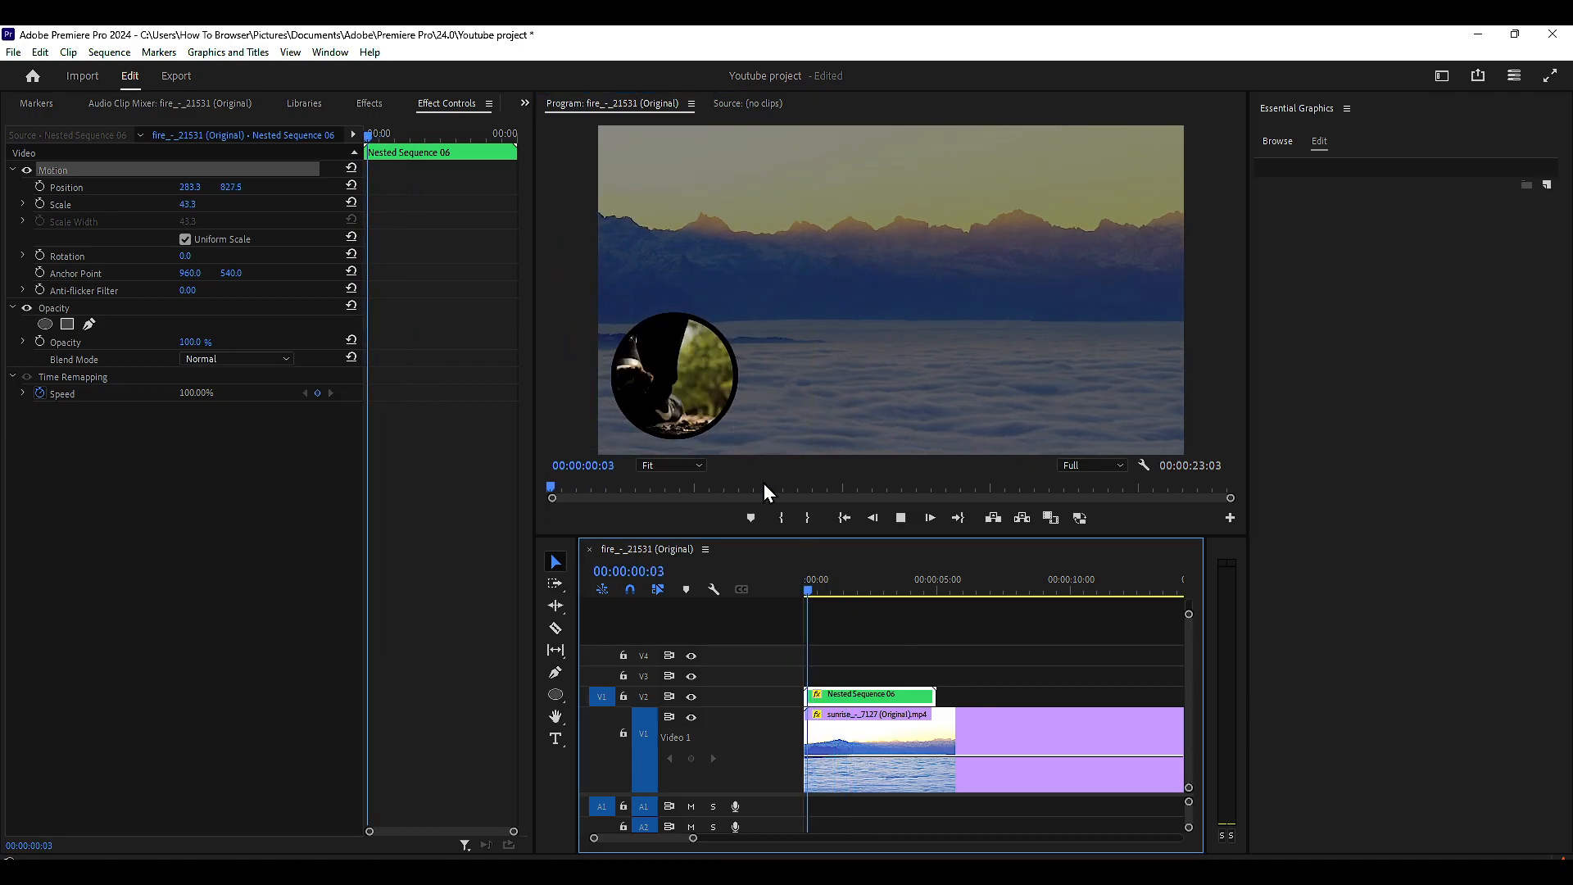
key("space")
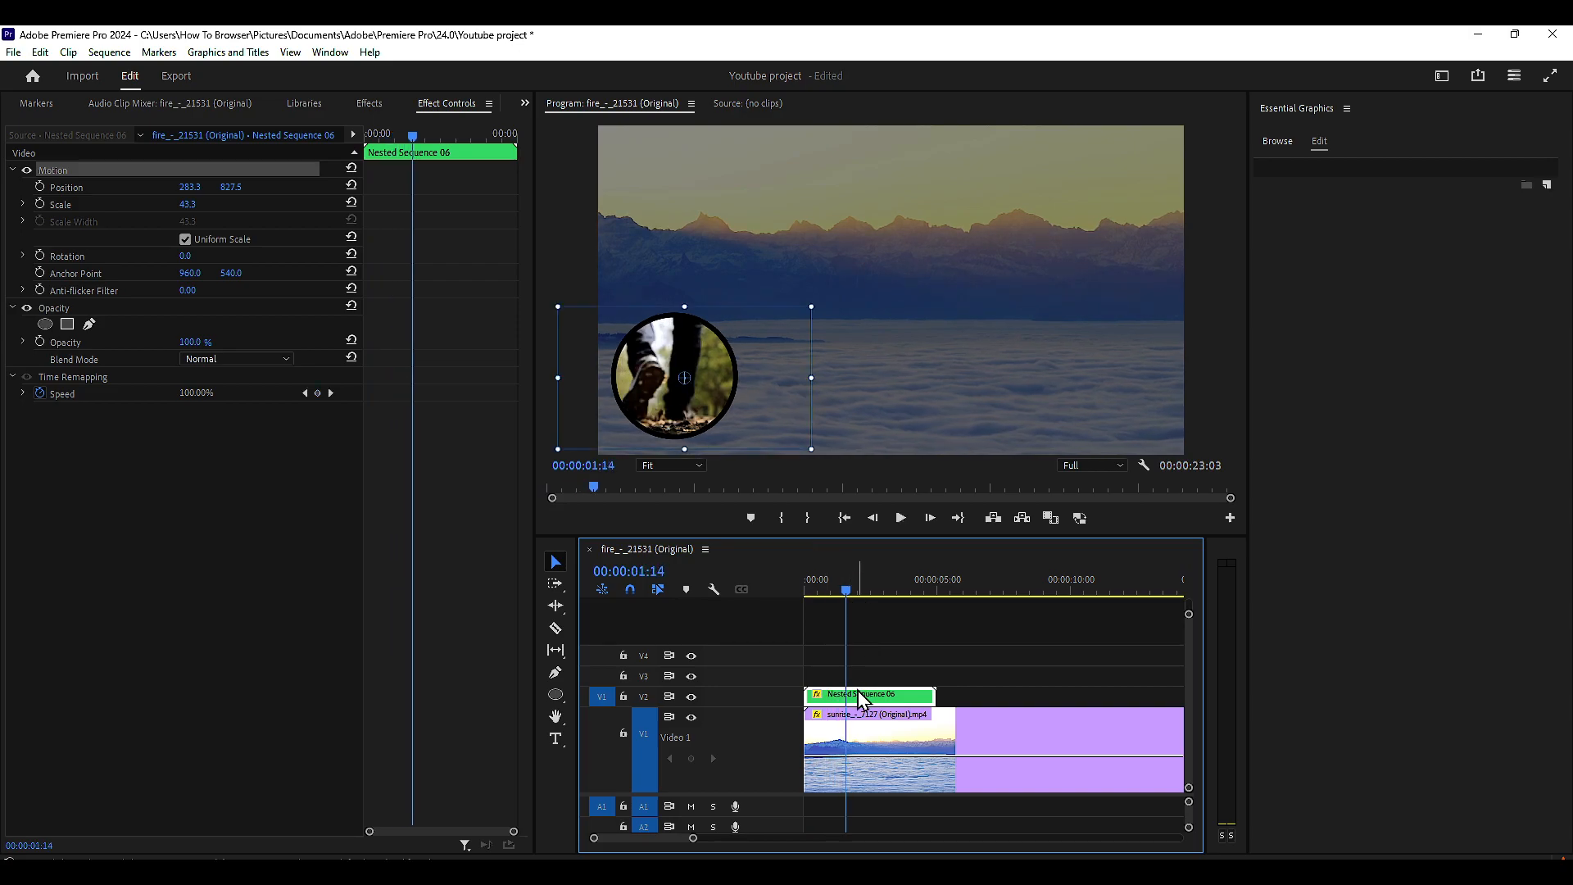
Inside the nested sequence, set the walking clip's Offset Shift Center To horizontal value to 856, and check the result in the main sequence.
double_click(858, 696)
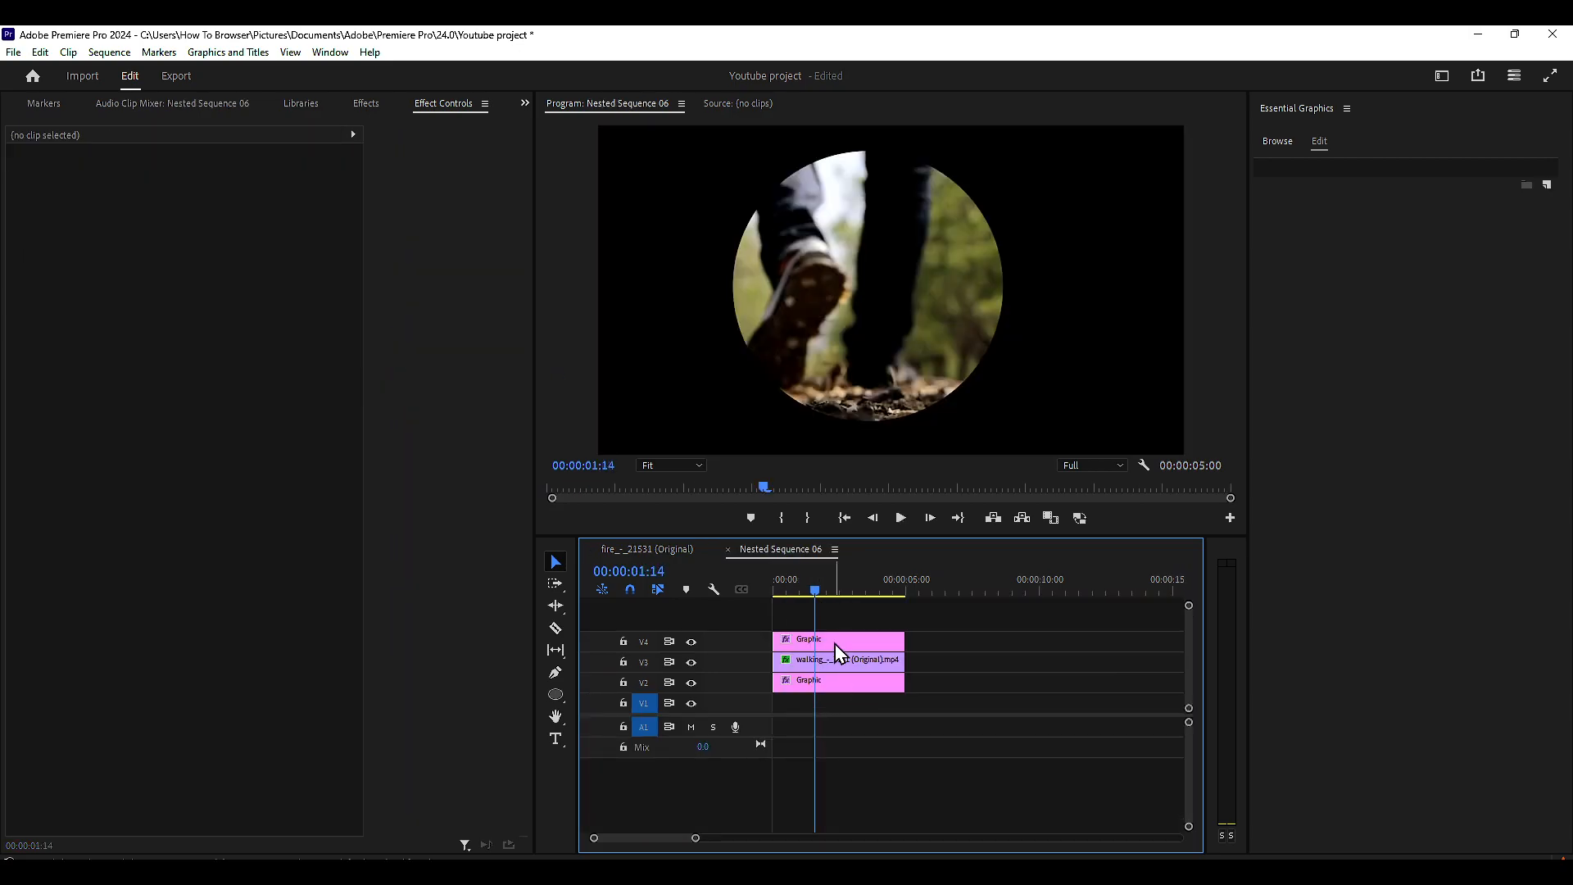
left_click(836, 643)
left_click(848, 671)
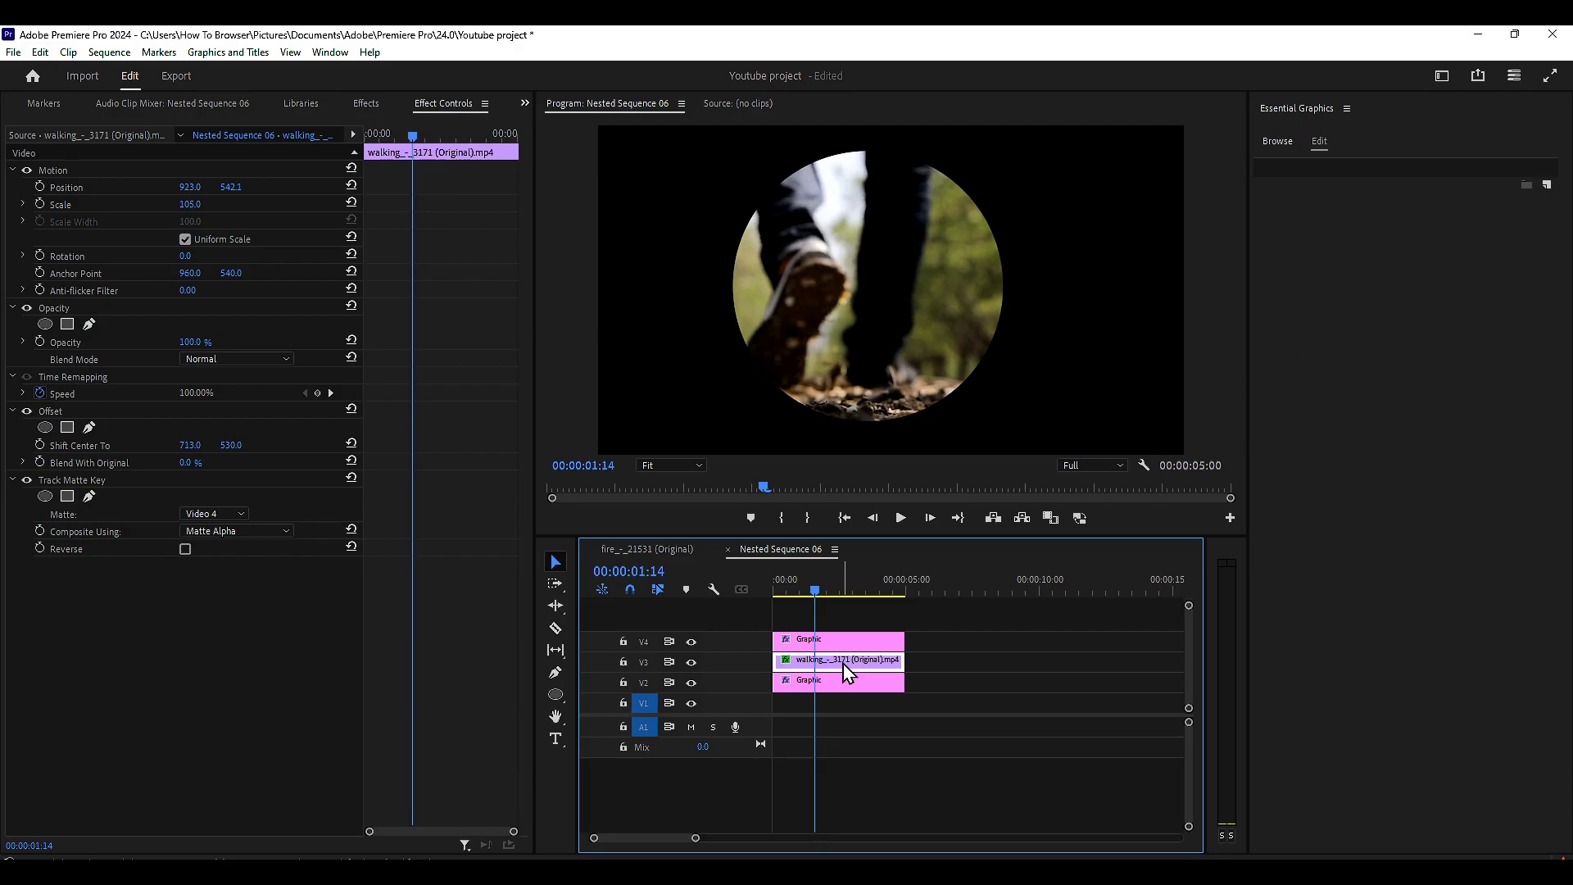
left_click(204, 447)
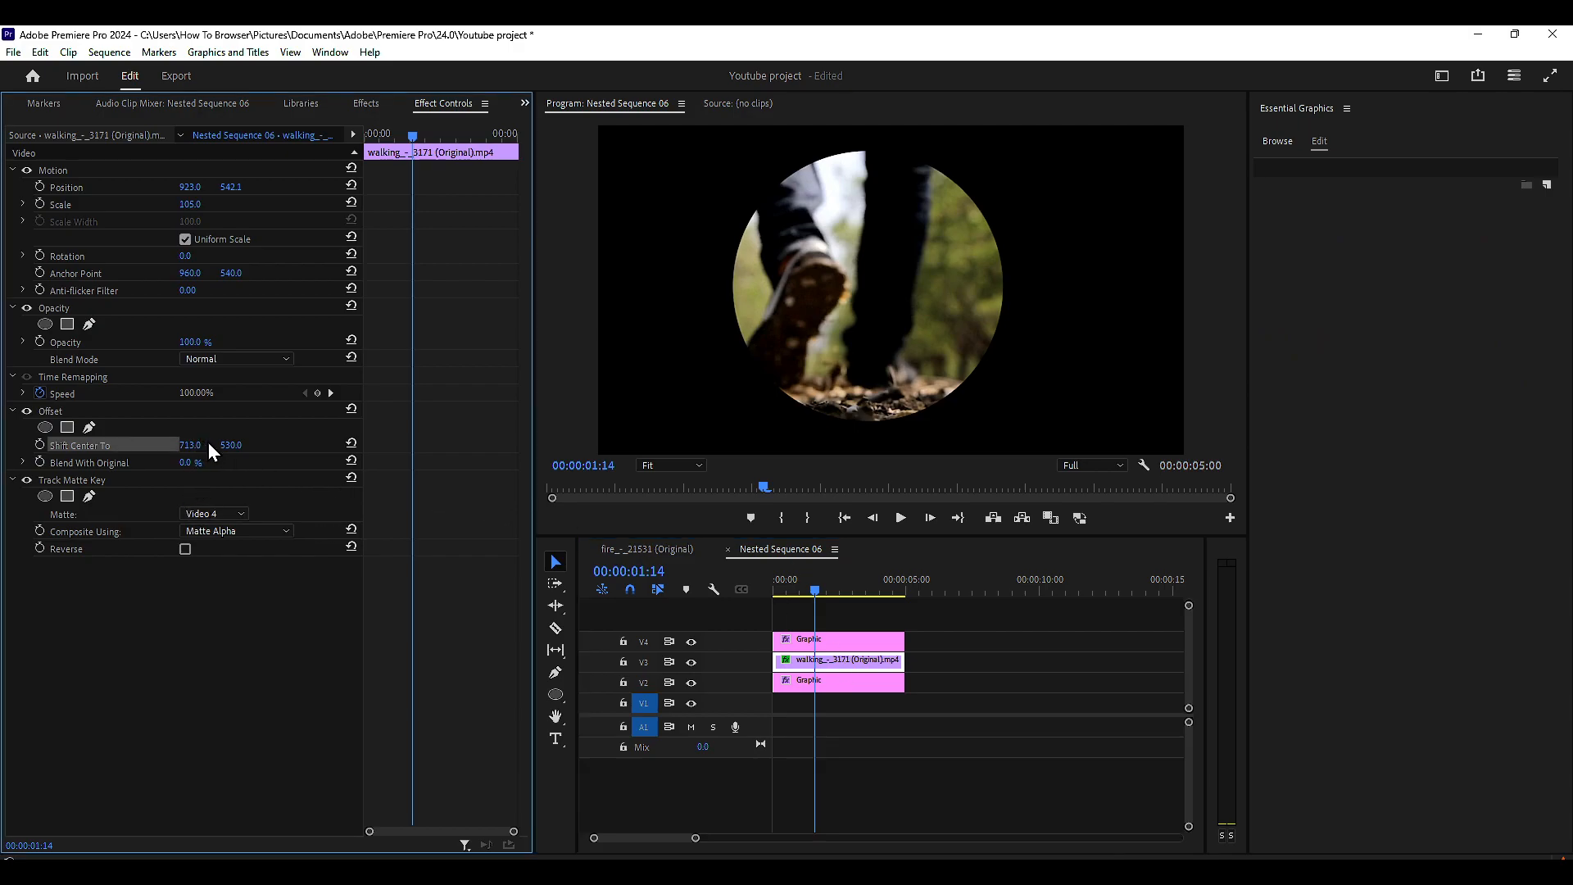
left_click_drag(190, 445, 301, 485)
left_click(626, 554)
mouse_move(827, 605)
left_mouse_down()
mouse_move(868, 602)
mouse_move(781, 604)
mouse_move(863, 606)
mouse_move(793, 608)
mouse_move(845, 612)
left_mouse_up()
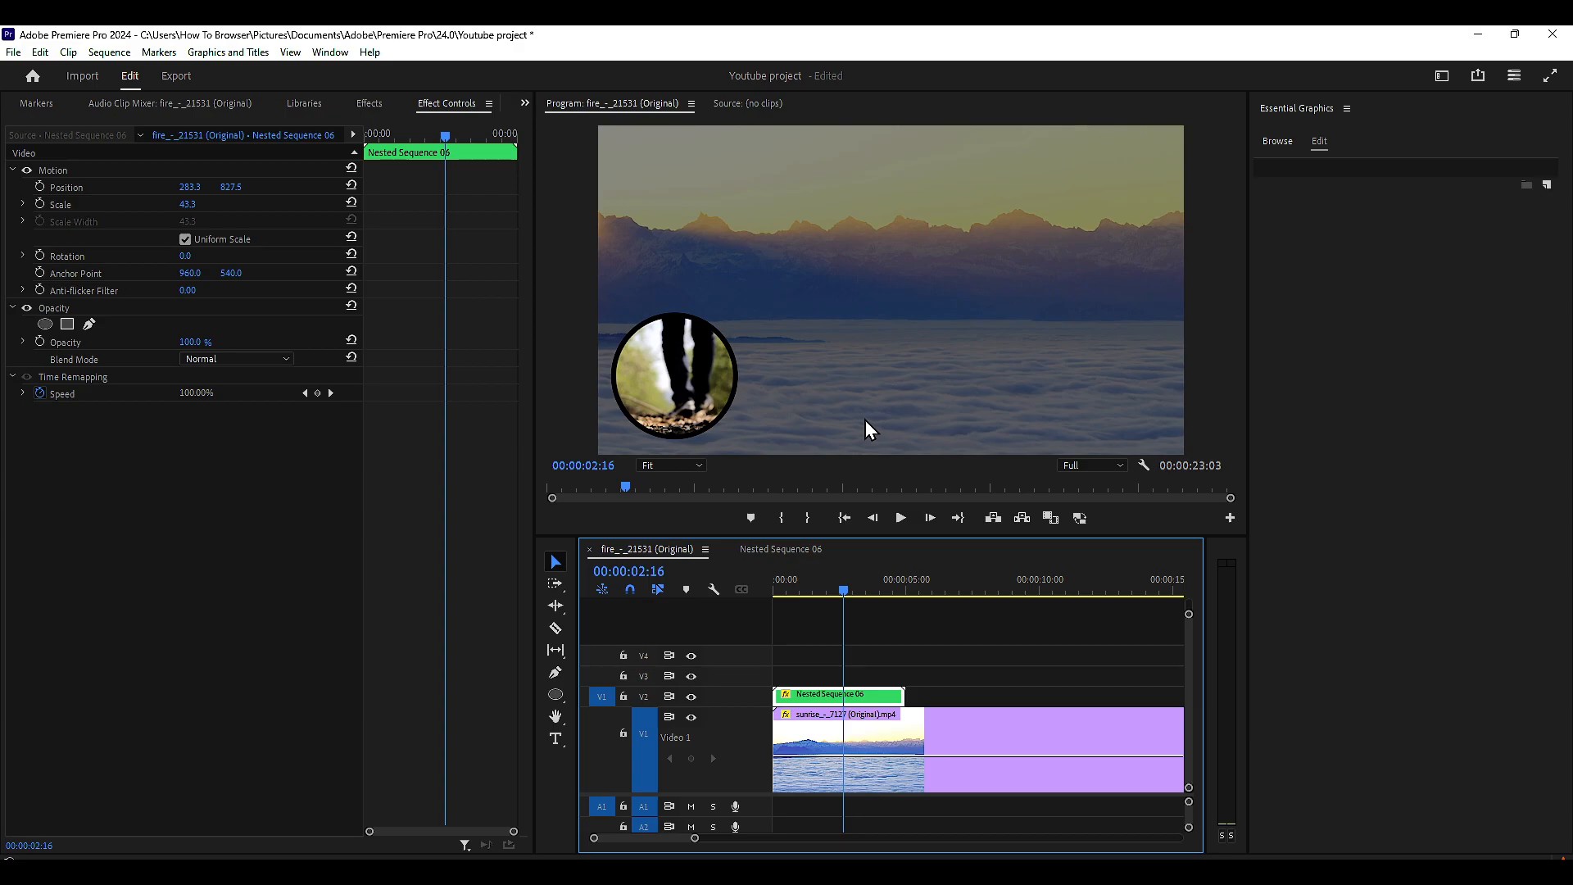
Show the Lumetri Color controls and apply the automatic basic correction to the walking clip inside the nested sequence.
left_click(331, 54)
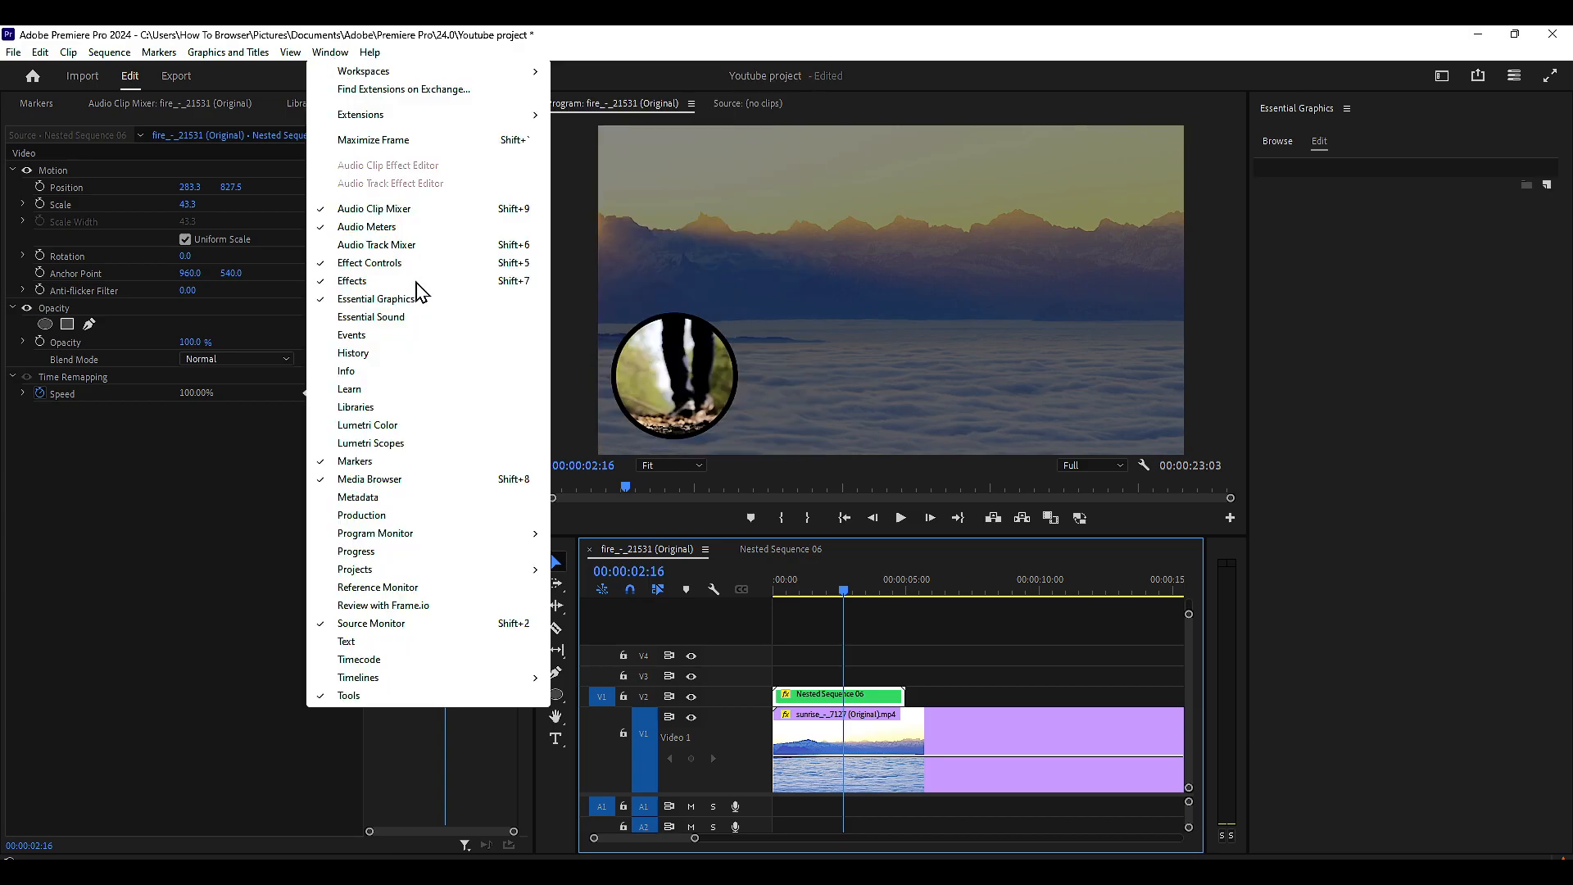
left_click(407, 430)
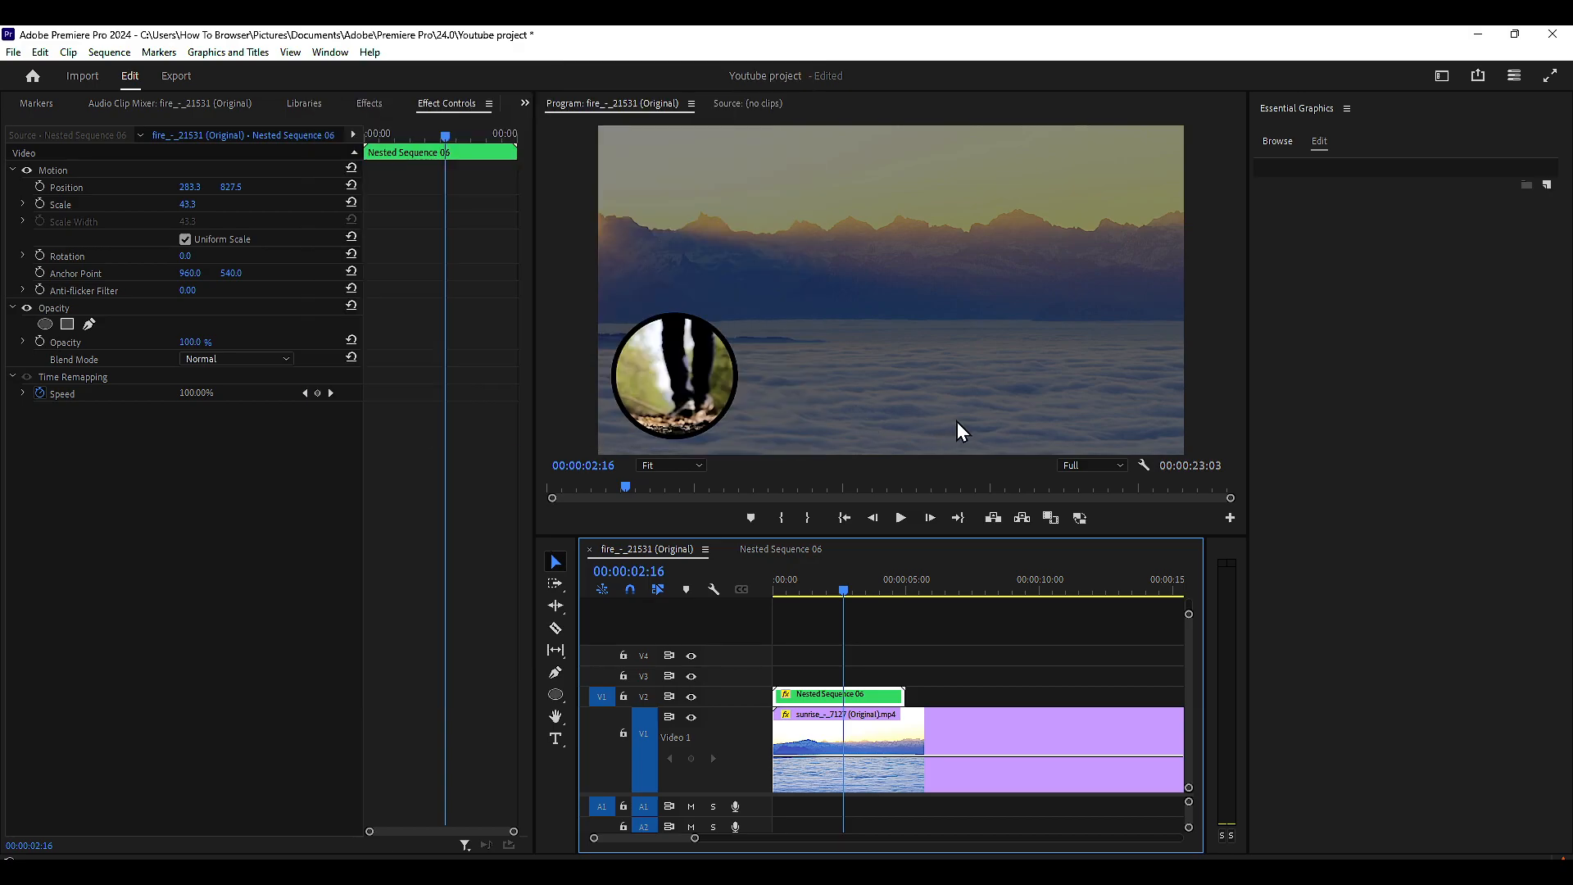
double_click(841, 696)
left_click(1429, 278)
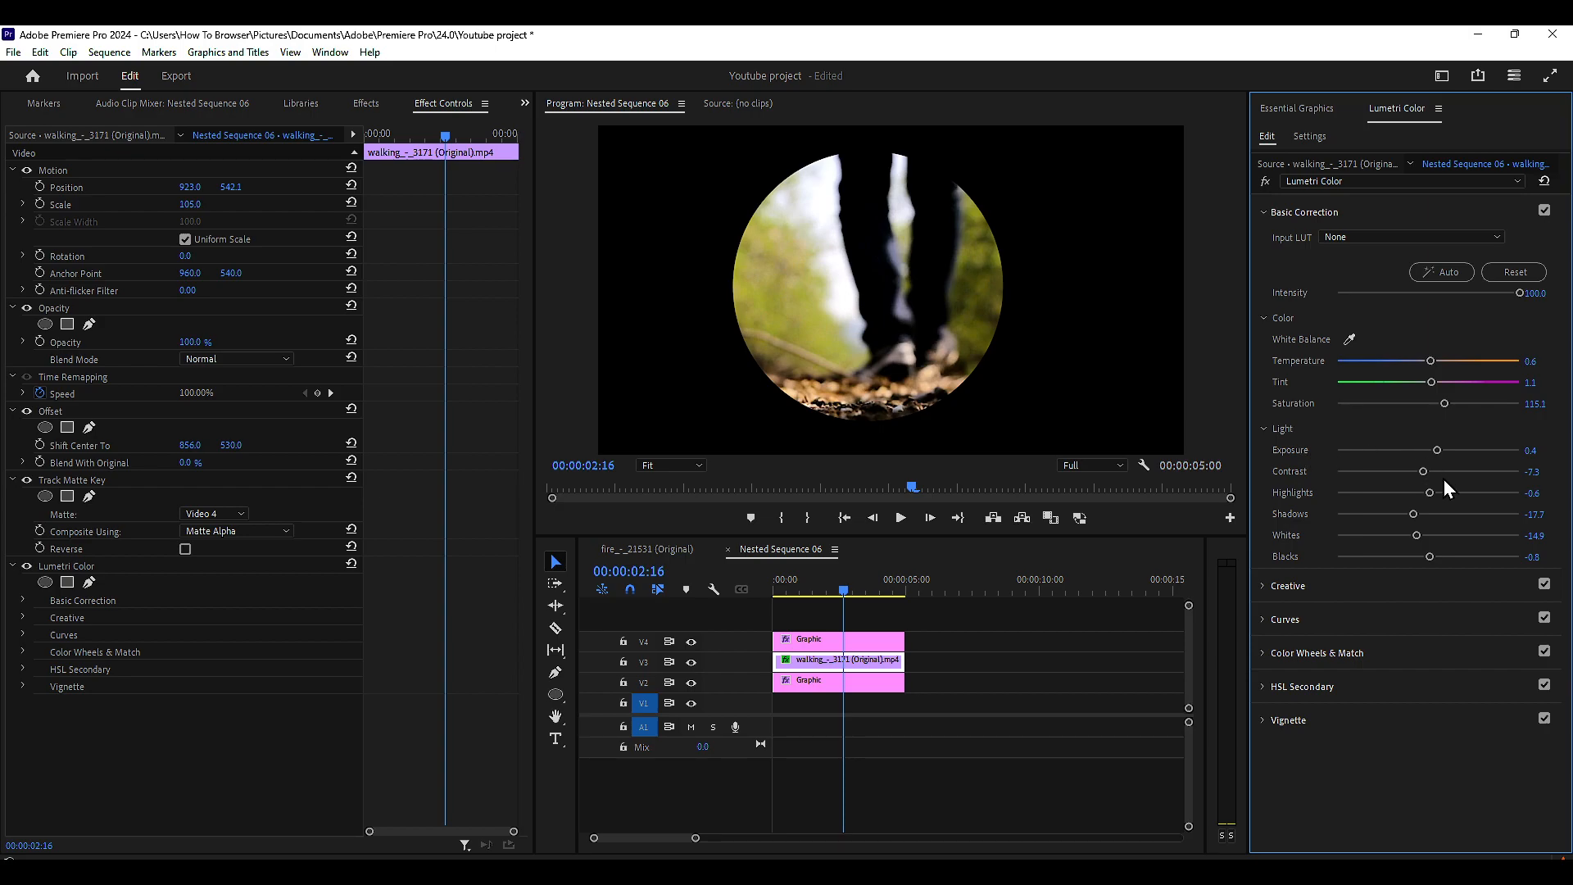
Set the walking clip's exposure to 0.6, contrast to 100, highlights to 46.2 and shadows to 19.3, and review it in the main sequence.
left_click_drag(1425, 473, 1445, 514)
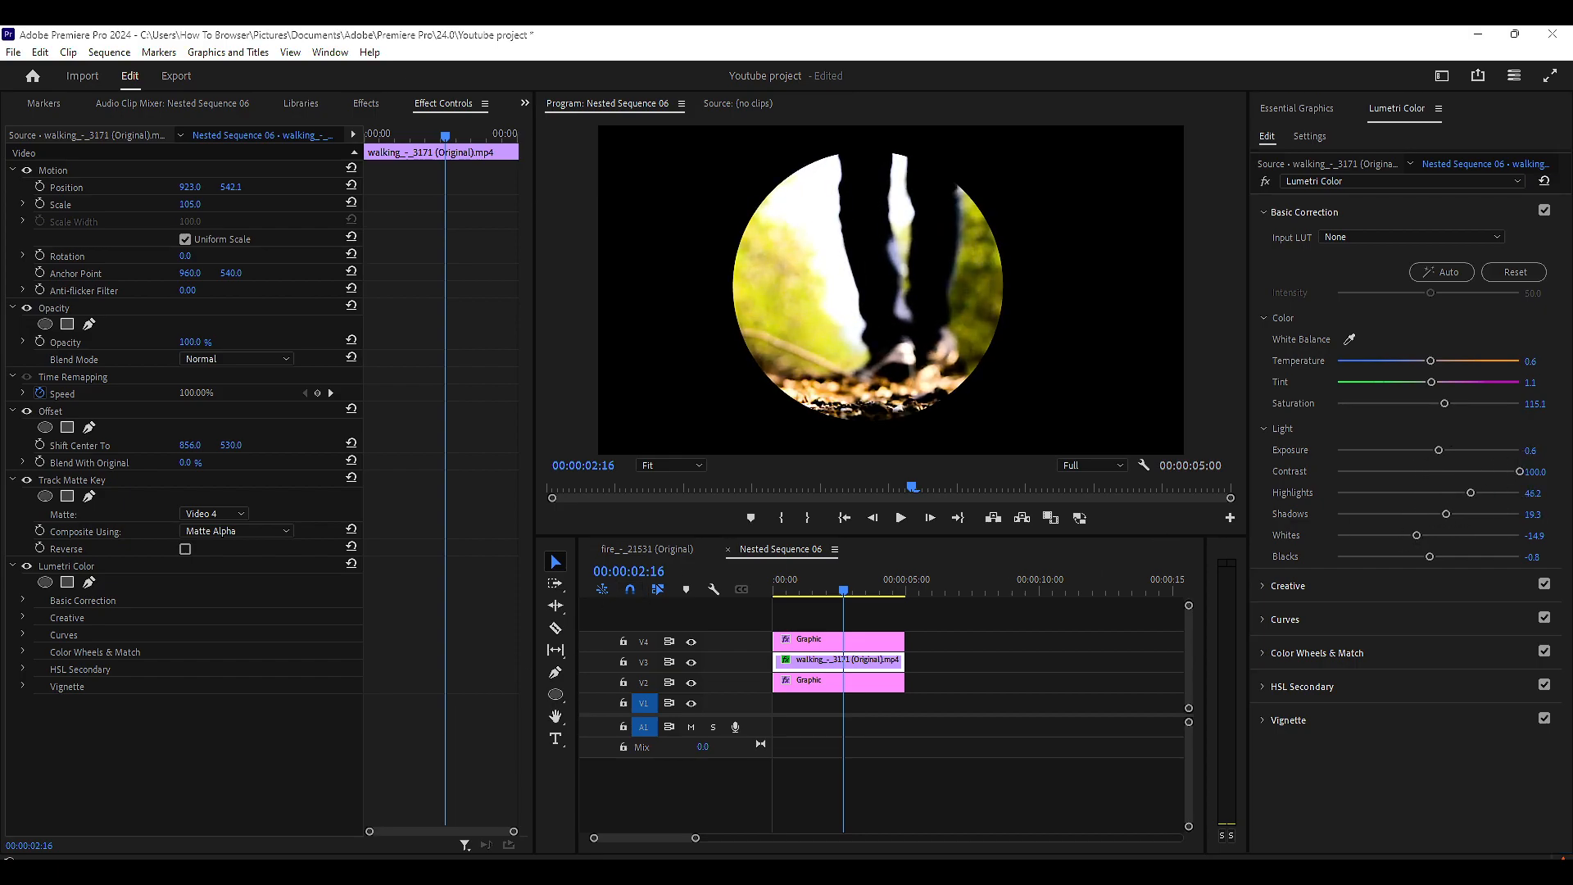
left_click(415, 866)
left_click(933, 91)
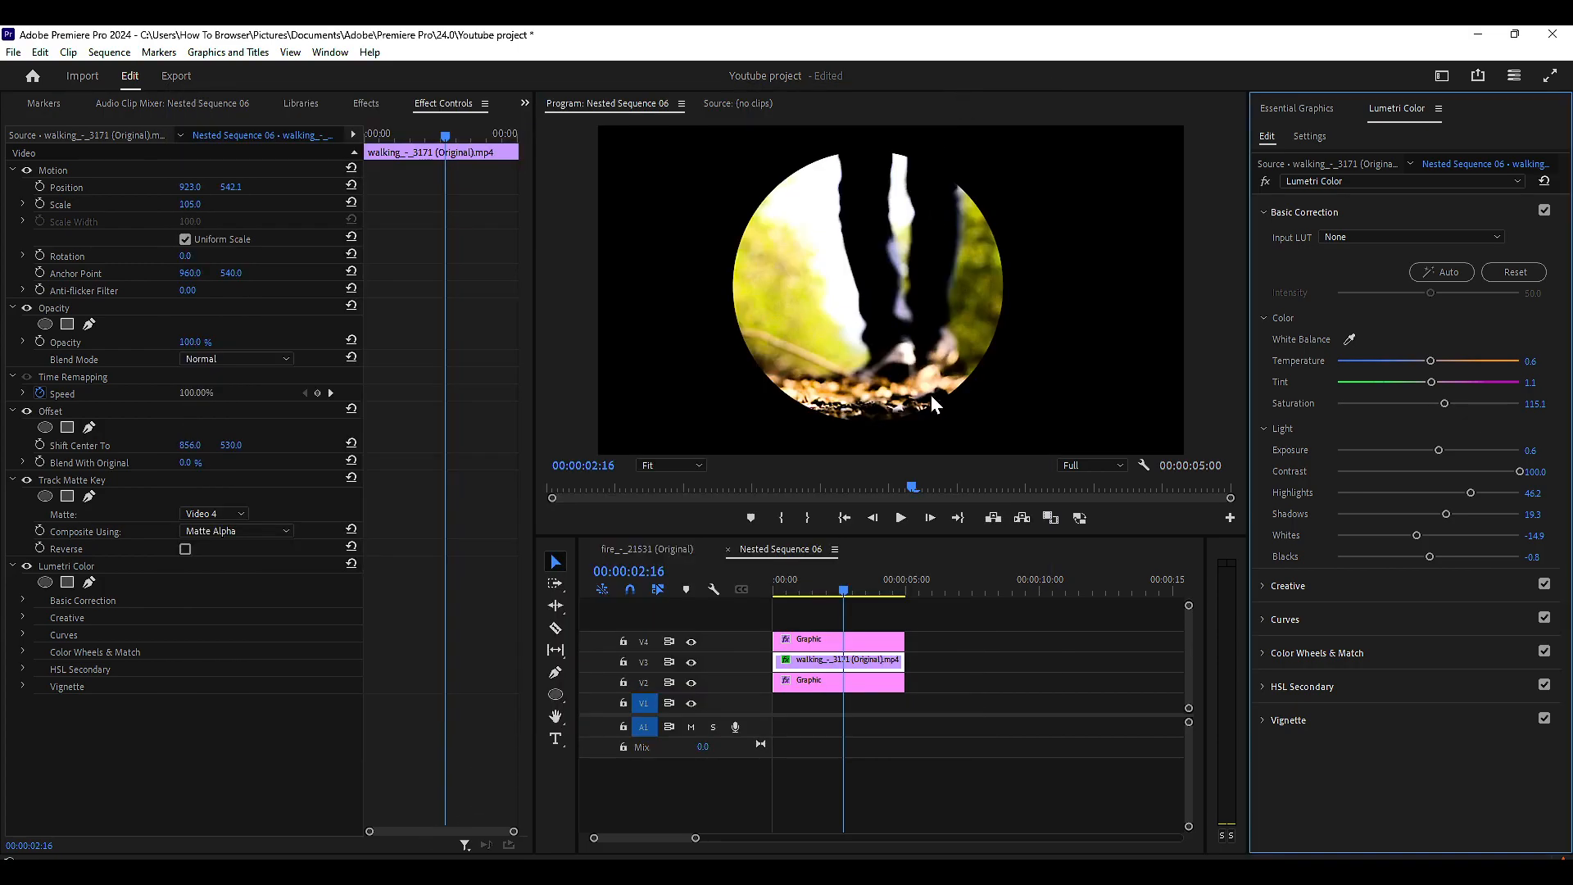
left_click(647, 548)
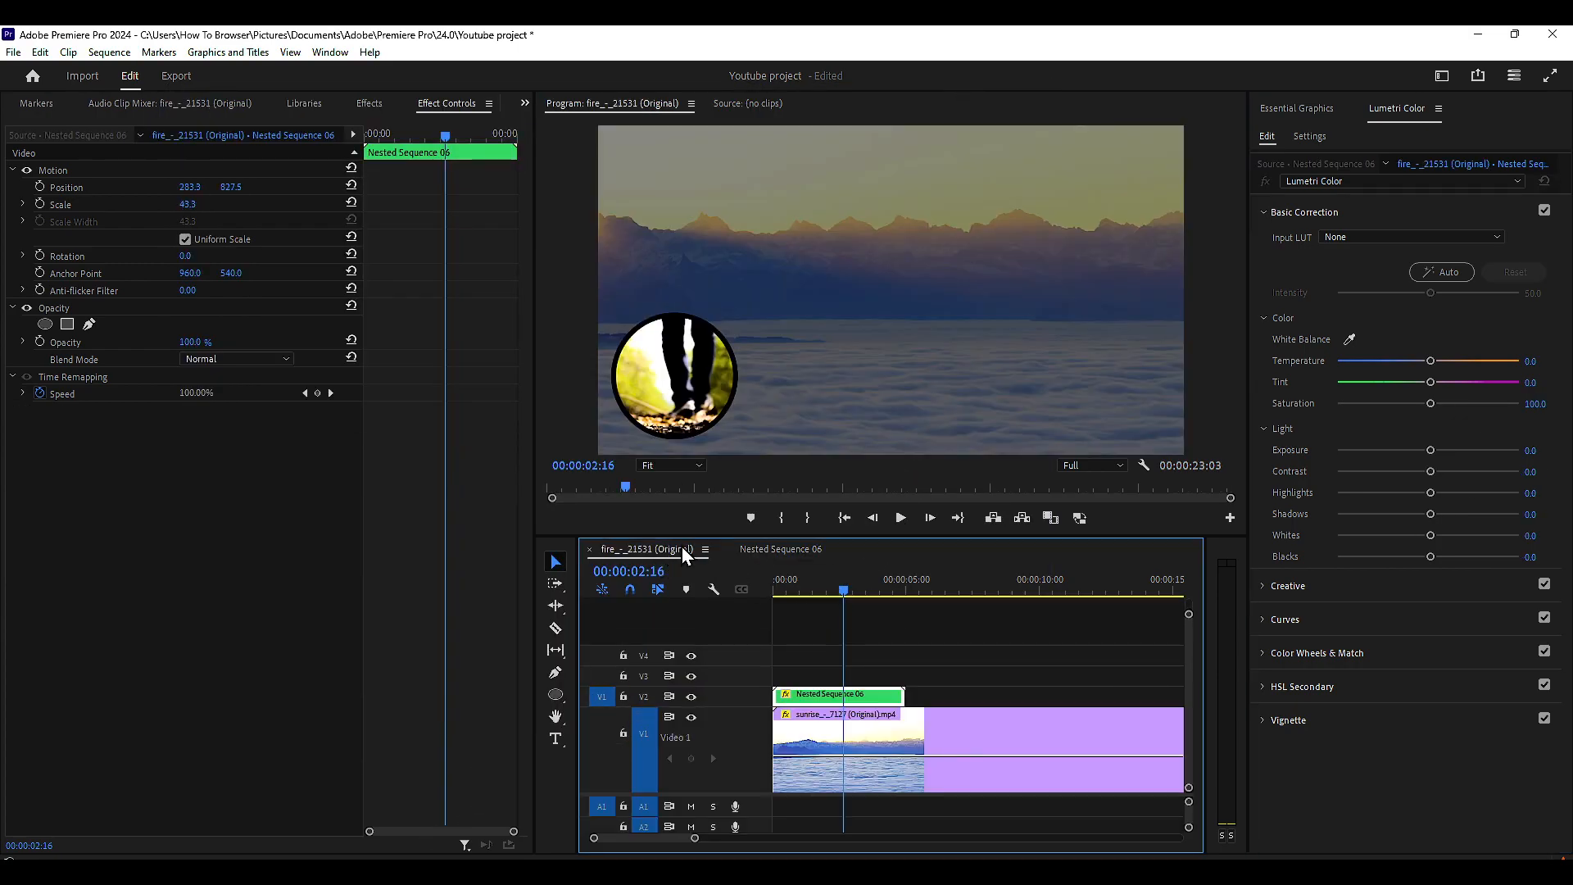
mouse_move(822, 594)
left_mouse_down()
mouse_move(880, 593)
mouse_move(826, 583)
left_mouse_up()
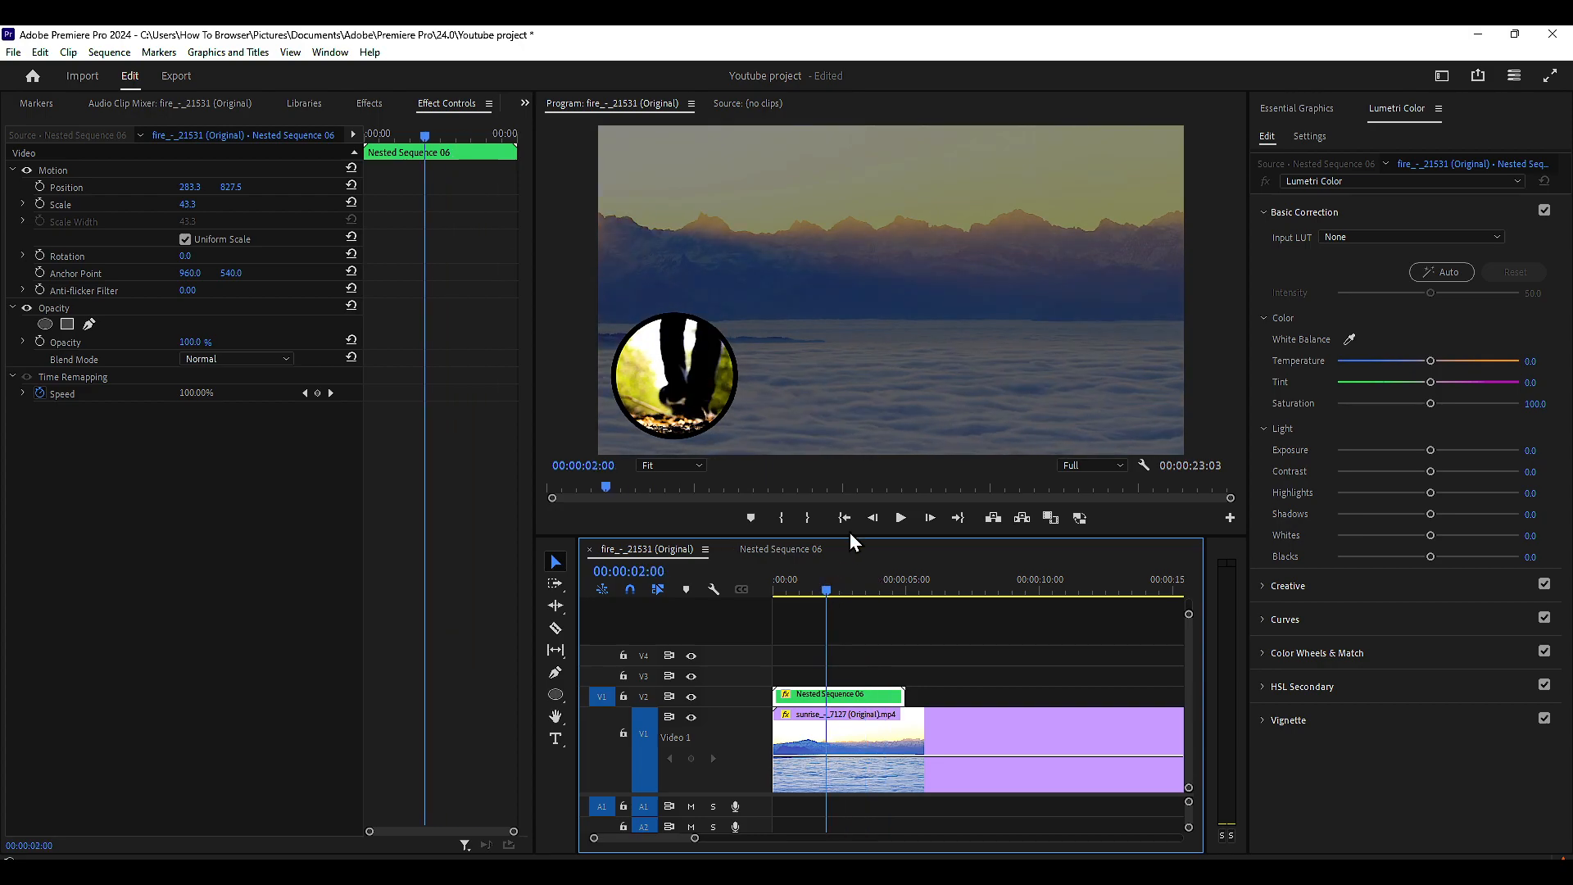